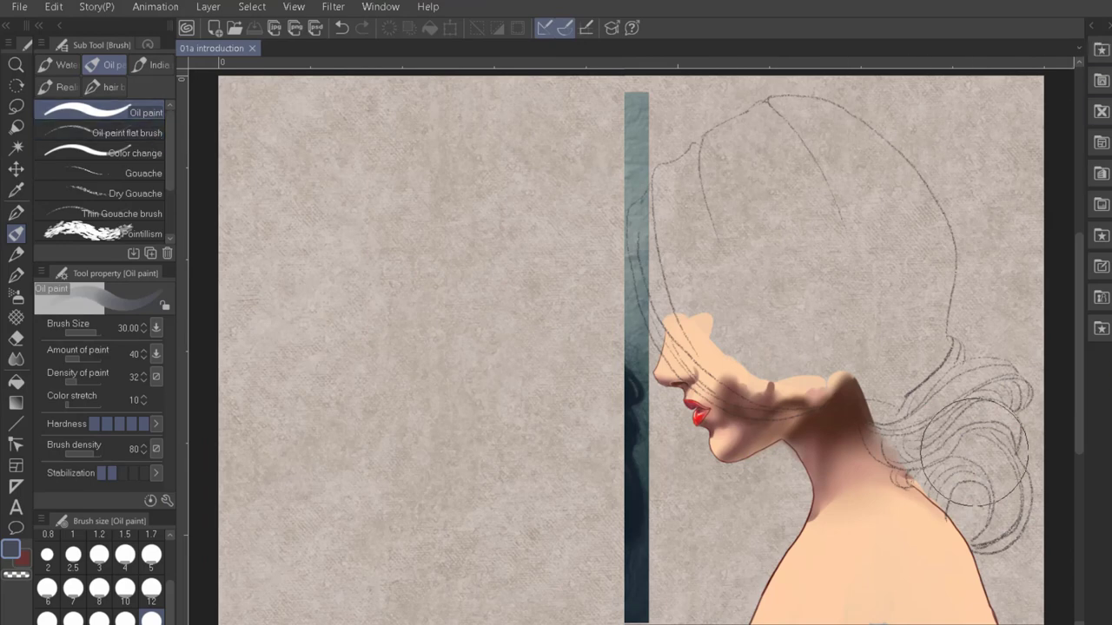
Block in the hair over the head and bun sketch with dark blue-grey Oil paint at size 30, and blend it
mouse_move(981, 447)
mouse_down()
mouse_move(999, 504)
mouse_move(997, 463)
mouse_move(1025, 434)
mouse_move(938, 368)
mouse_move(859, 339)
mouse_move(730, 352)
mouse_move(669, 234)
mouse_move(873, 169)
mouse_move(804, 253)
mouse_move(918, 422)
mouse_up()
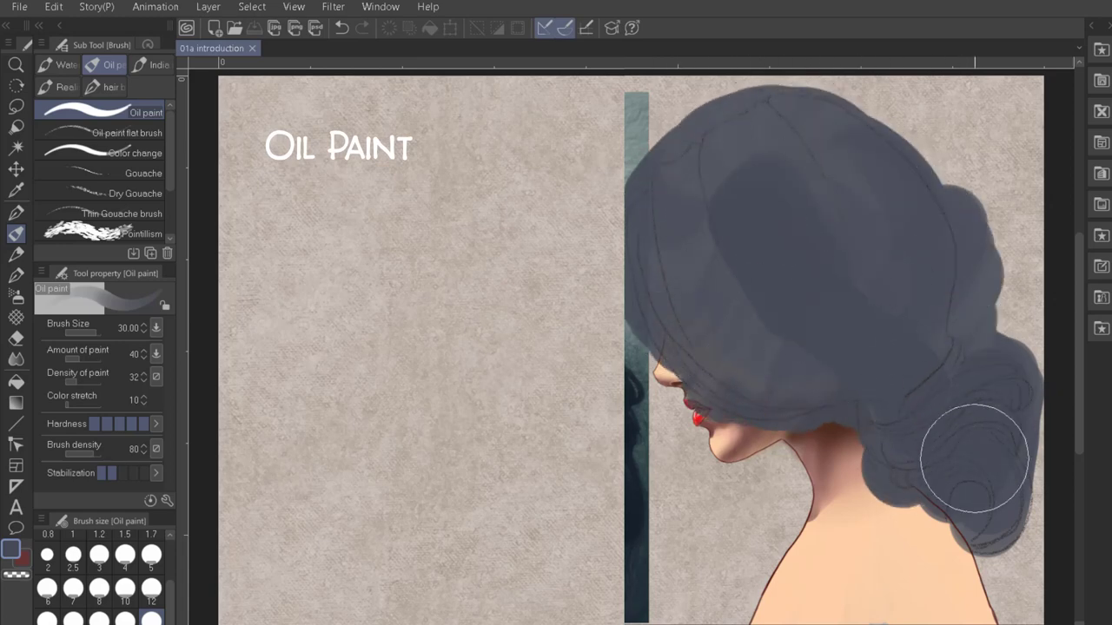
mouse_move(1018, 474)
mouse_down()
mouse_move(1009, 431)
mouse_move(951, 495)
mouse_move(991, 324)
mouse_move(914, 413)
mouse_move(882, 365)
mouse_move(783, 345)
mouse_move(773, 380)
mouse_move(681, 286)
mouse_move(817, 405)
mouse_move(826, 356)
mouse_move(930, 254)
mouse_move(972, 290)
mouse_move(967, 387)
mouse_move(986, 379)
mouse_move(980, 487)
mouse_move(921, 451)
mouse_move(915, 428)
mouse_move(821, 395)
mouse_move(903, 356)
mouse_move(971, 456)
mouse_move(853, 366)
mouse_move(891, 290)
mouse_move(711, 161)
mouse_move(664, 203)
mouse_move(780, 108)
mouse_move(667, 207)
mouse_move(939, 263)
mouse_up()
click(16, 357)
click(152, 618)
mouse_move(856, 472)
mouse_down()
mouse_move(825, 310)
mouse_move(857, 191)
mouse_move(779, 188)
mouse_move(702, 280)
mouse_move(906, 154)
mouse_up()
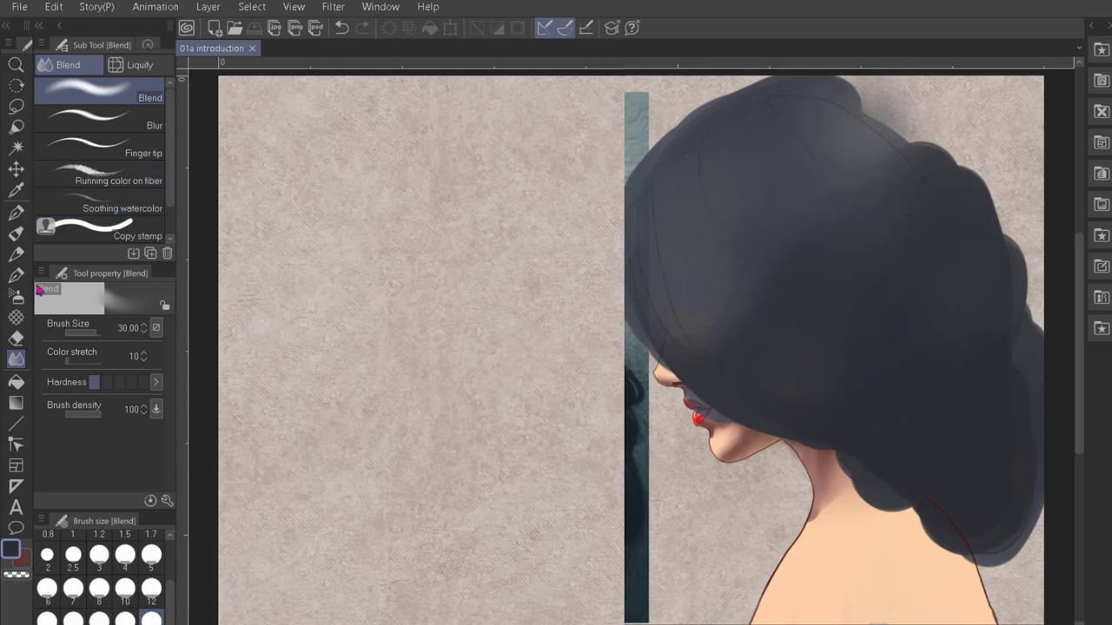
Even out the dark tones across the middle of the hair and the bun with Oil paint and Blend at size 30
key(b)
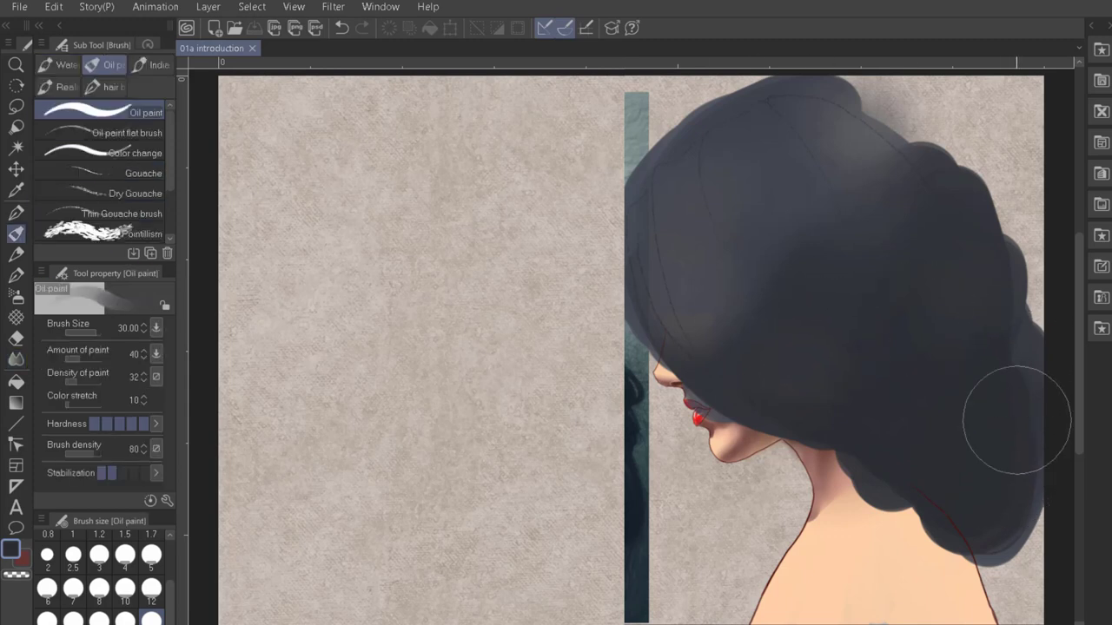
drag(730, 332, 898, 347)
key(j)
mouse_move(747, 306)
mouse_down()
mouse_move(725, 341)
mouse_move(834, 293)
mouse_move(821, 268)
mouse_move(827, 299)
mouse_move(904, 241)
mouse_move(820, 374)
mouse_up()
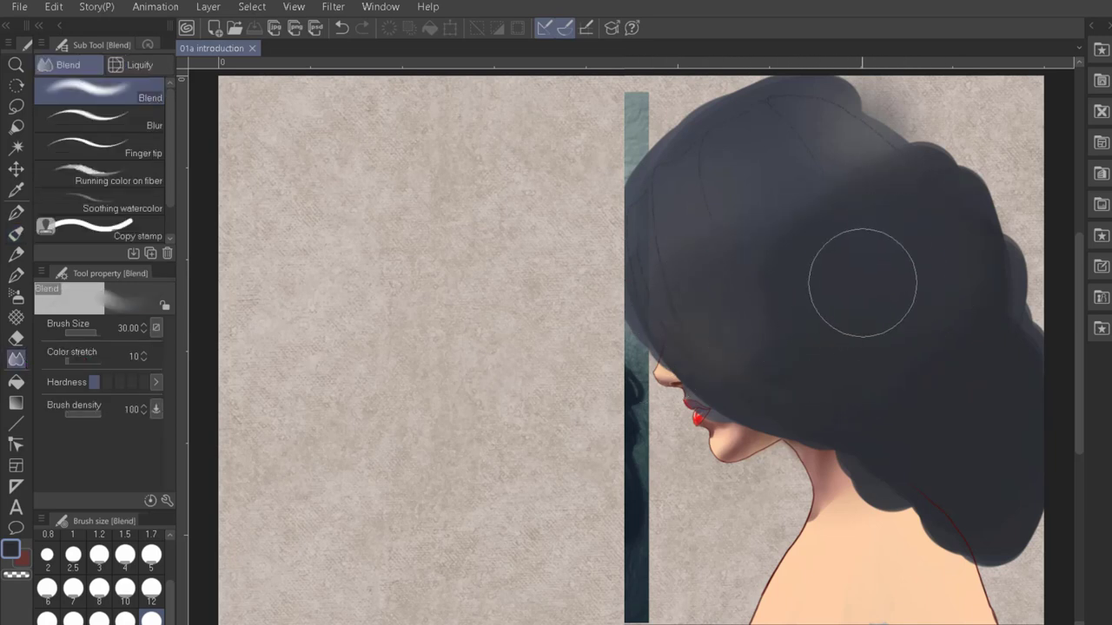
Paint a darker shadow on the hair above the face with Oil paint and smooth its edge with the Blur tool at size 30
key(b)
drag(842, 329, 695, 323)
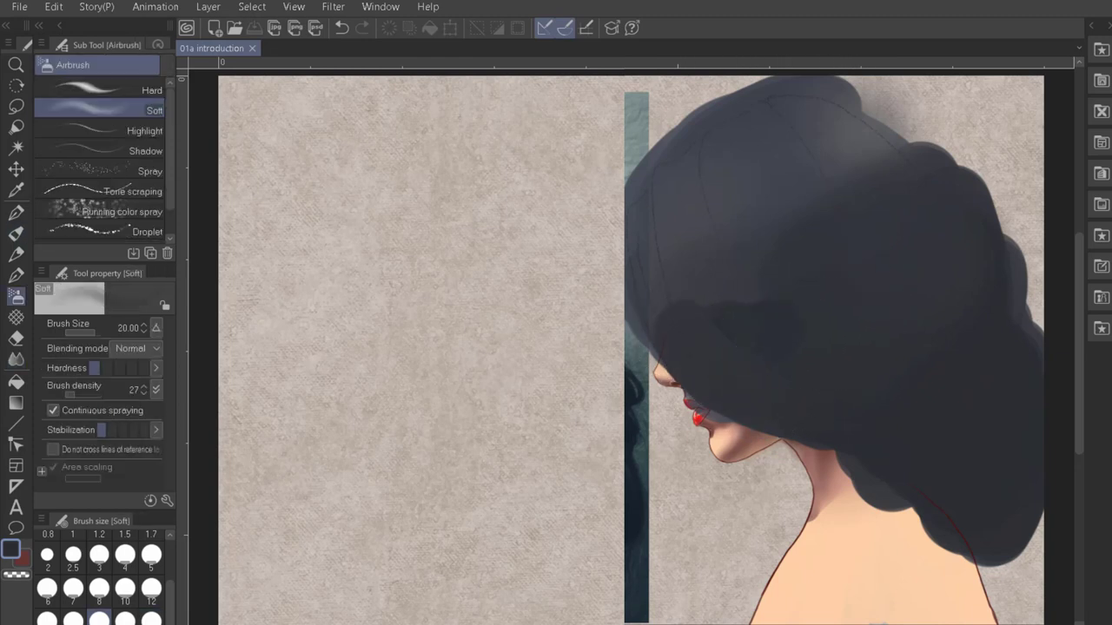
click(16, 359)
click(154, 124)
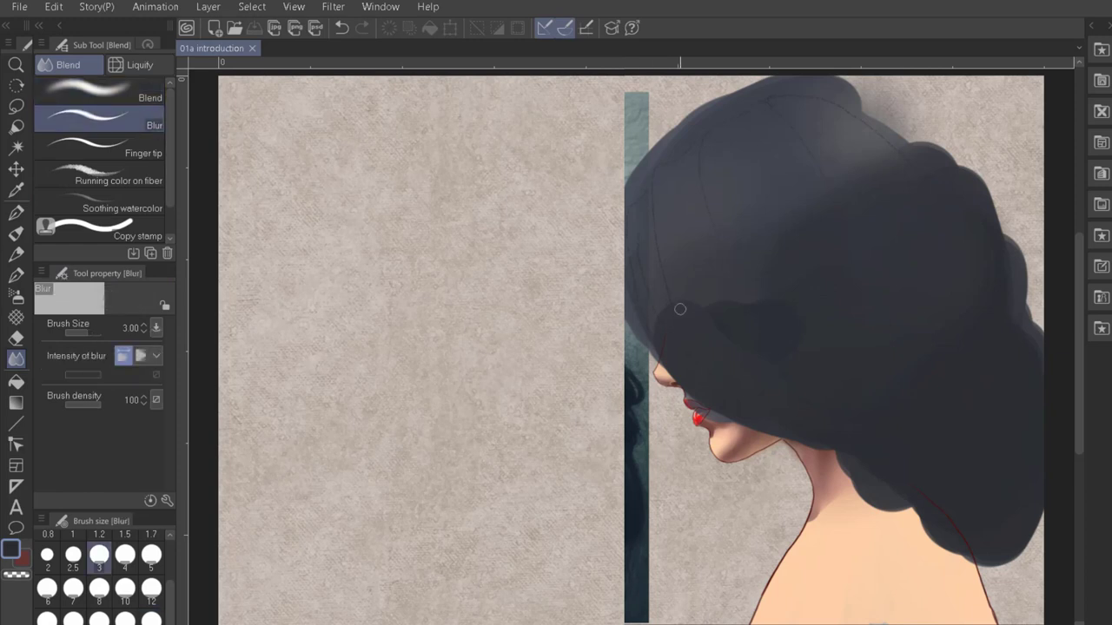
mouse_move(781, 304)
mouse_down()
mouse_move(711, 319)
mouse_move(790, 305)
mouse_move(687, 318)
mouse_up()
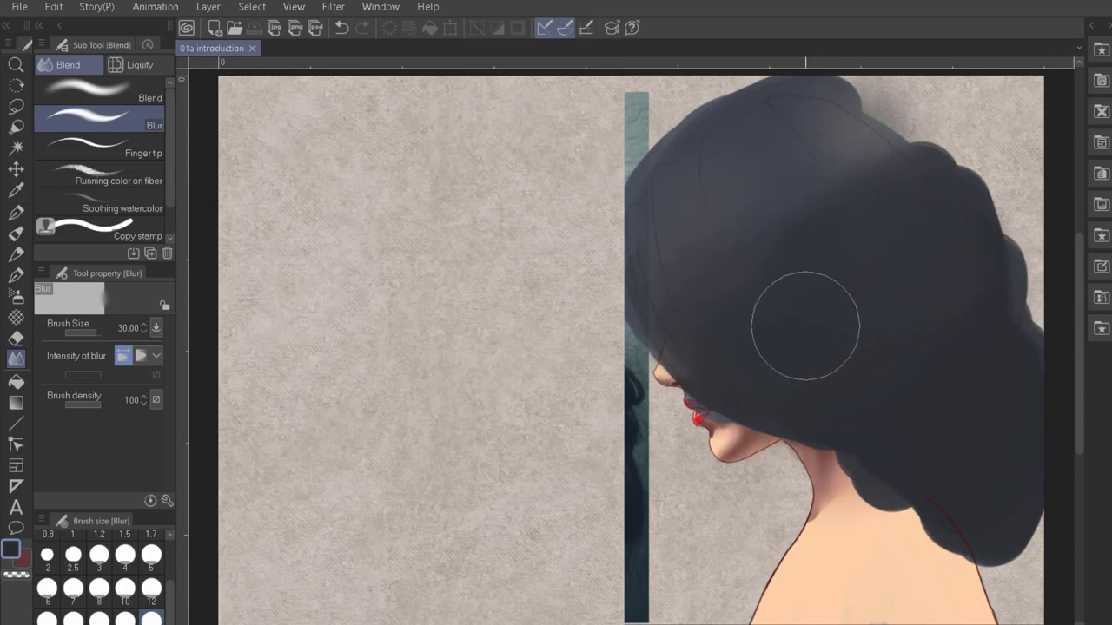
Erase a thin line along the sketched top of the head, from the front hairline across the crown, with the Hard eraser at size 1
key(r)
key(e)
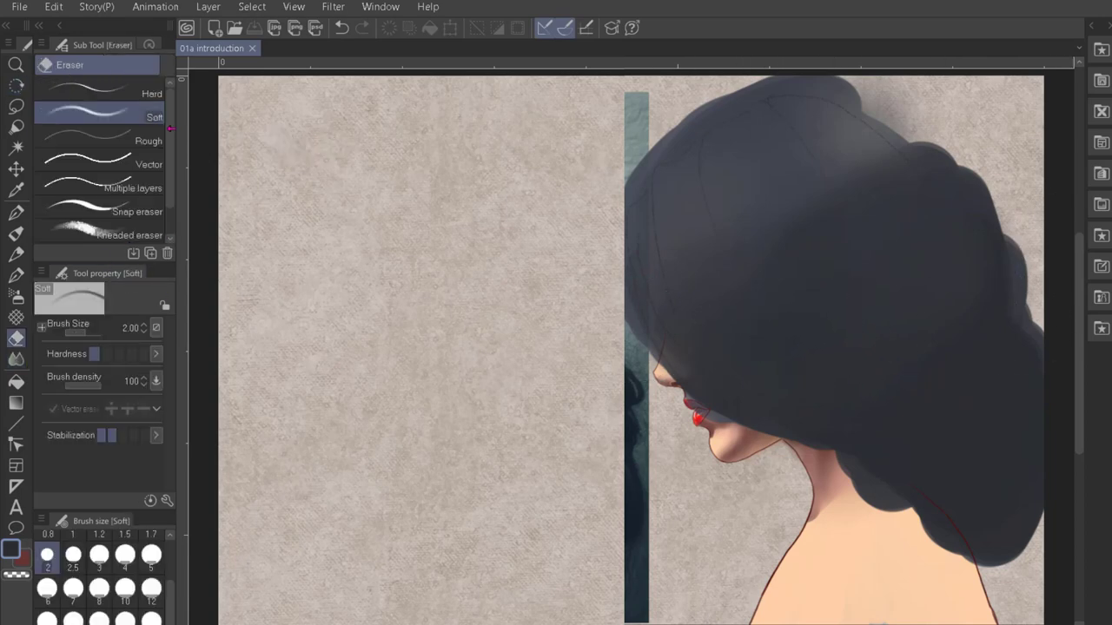
scroll(808, 240, up, 3)
drag(884, 179, 762, 423)
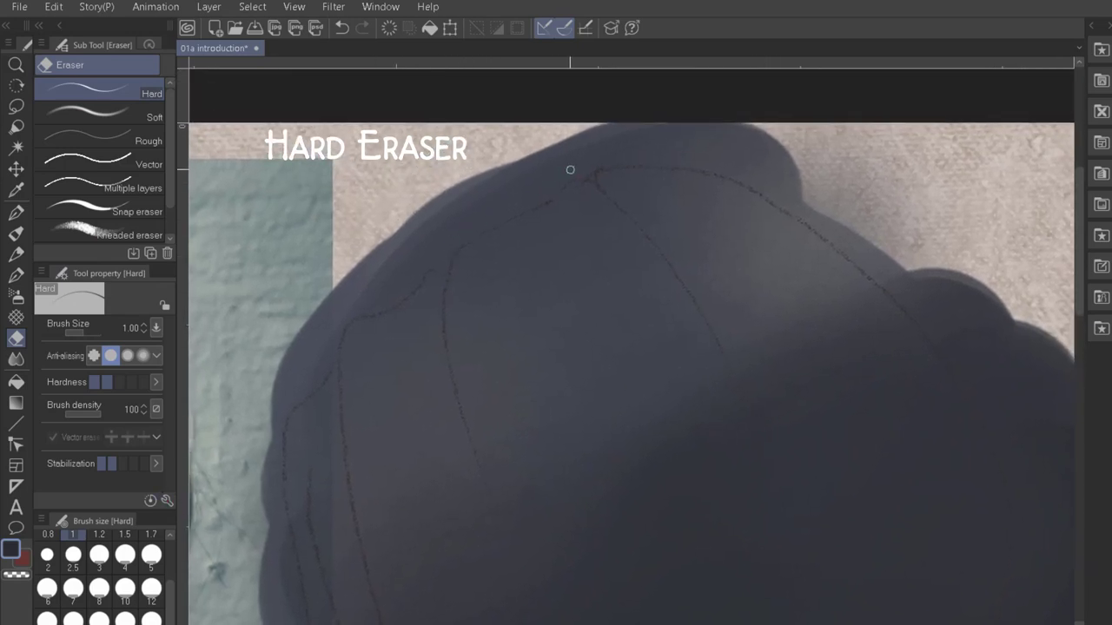
drag(542, 199, 481, 232)
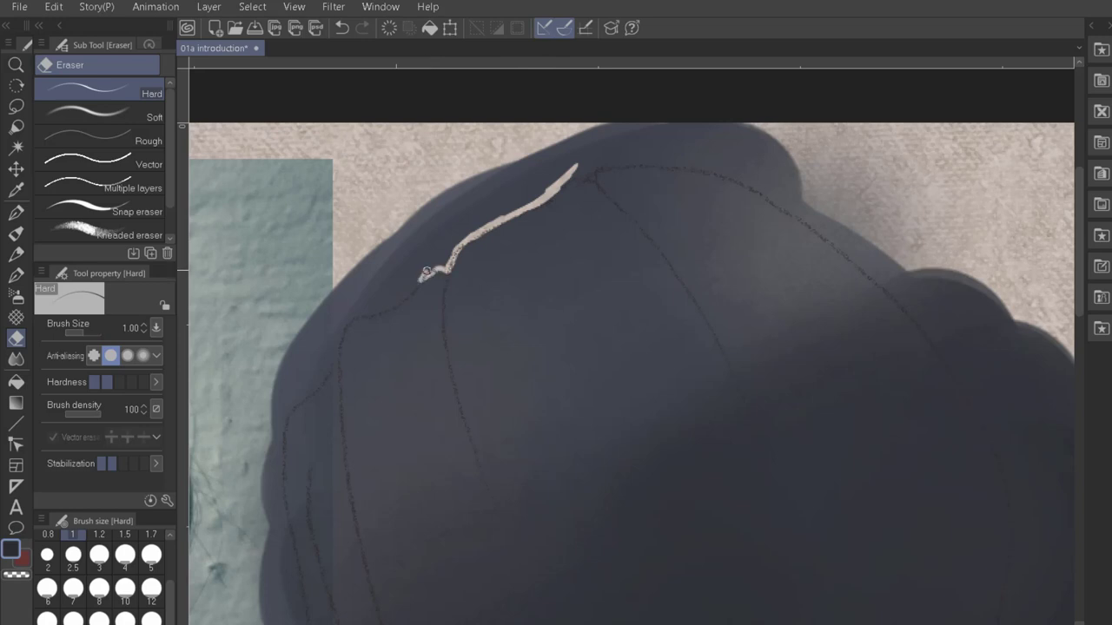
key(ctrl+z)
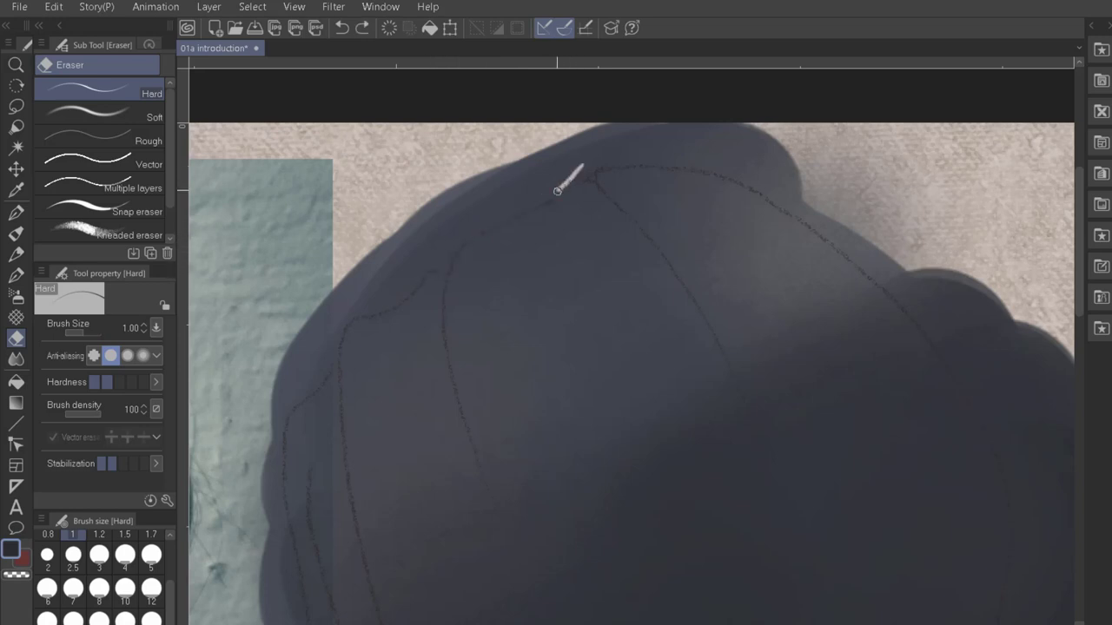
mouse_move(456, 250)
mouse_down()
mouse_move(349, 327)
mouse_move(304, 401)
mouse_move(272, 413)
mouse_up()
drag(835, 184, 580, 169)
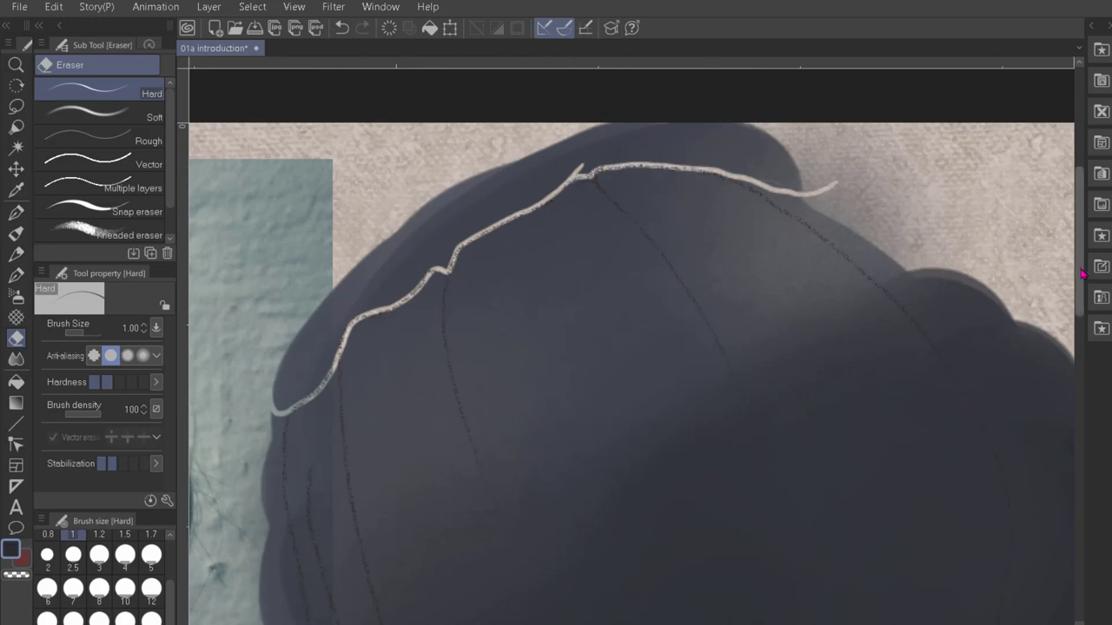
Erase a thin line along the front edge of the hair, past the nose and lips and along the jaw
scroll(291, 155, down, 3)
mouse_move(281, 253)
mouse_down()
mouse_move(317, 411)
mouse_move(405, 578)
mouse_up()
scroll(620, 368, down, 2)
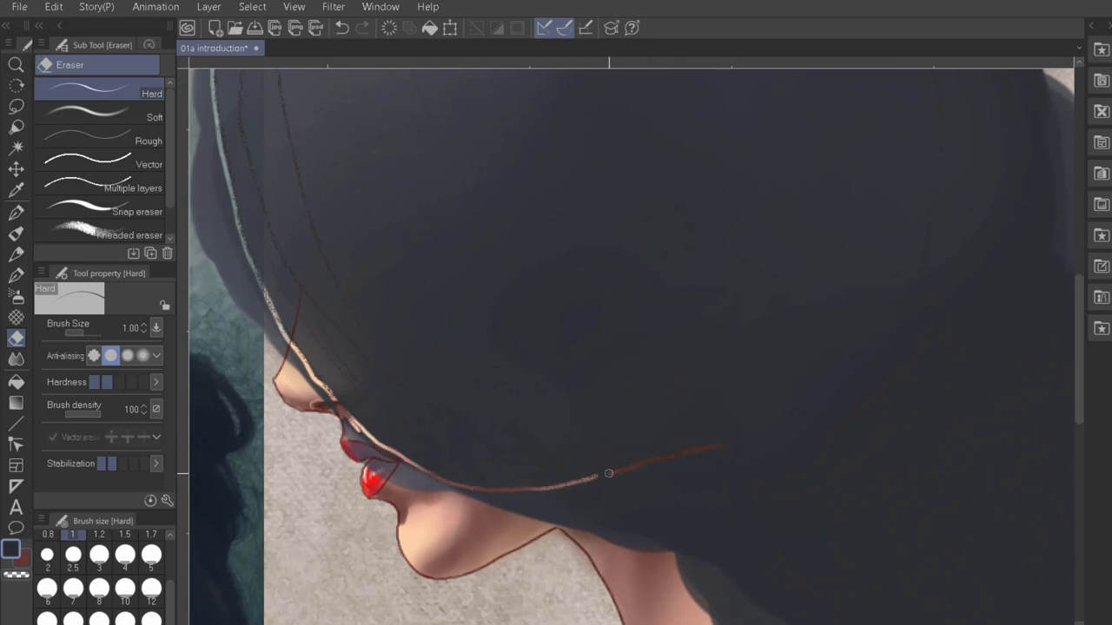
Extend the erased outline behind the neck and down the shoulder contour to the underside of the bun
drag(1078, 368, 1079, 403)
scroll(632, 347, right, 2)
drag(598, 400, 646, 450)
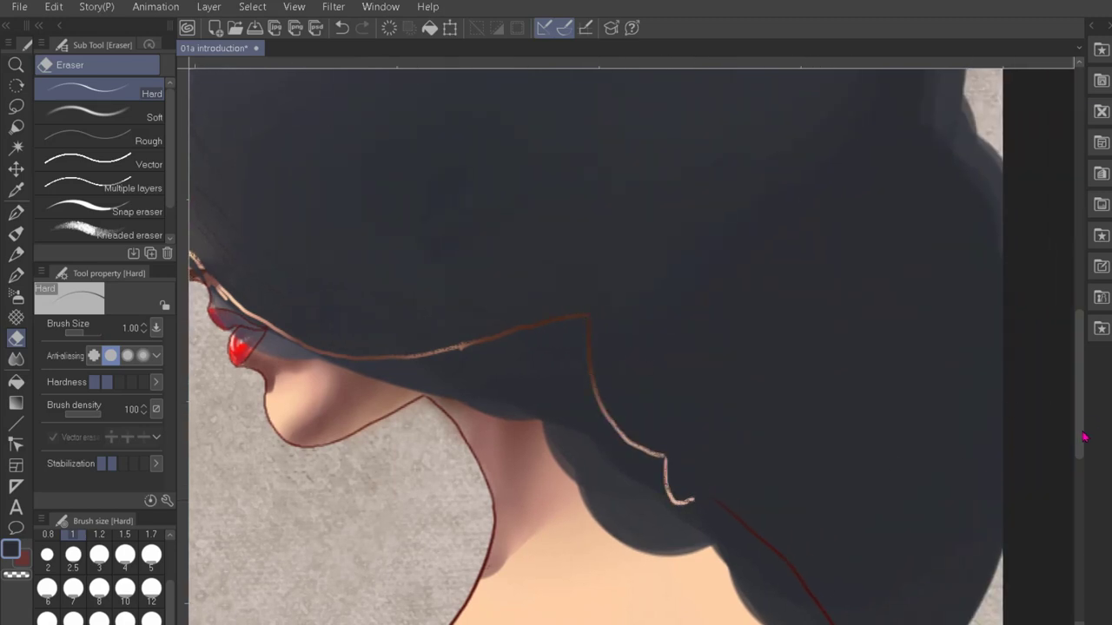
scroll(893, 436, down, 3)
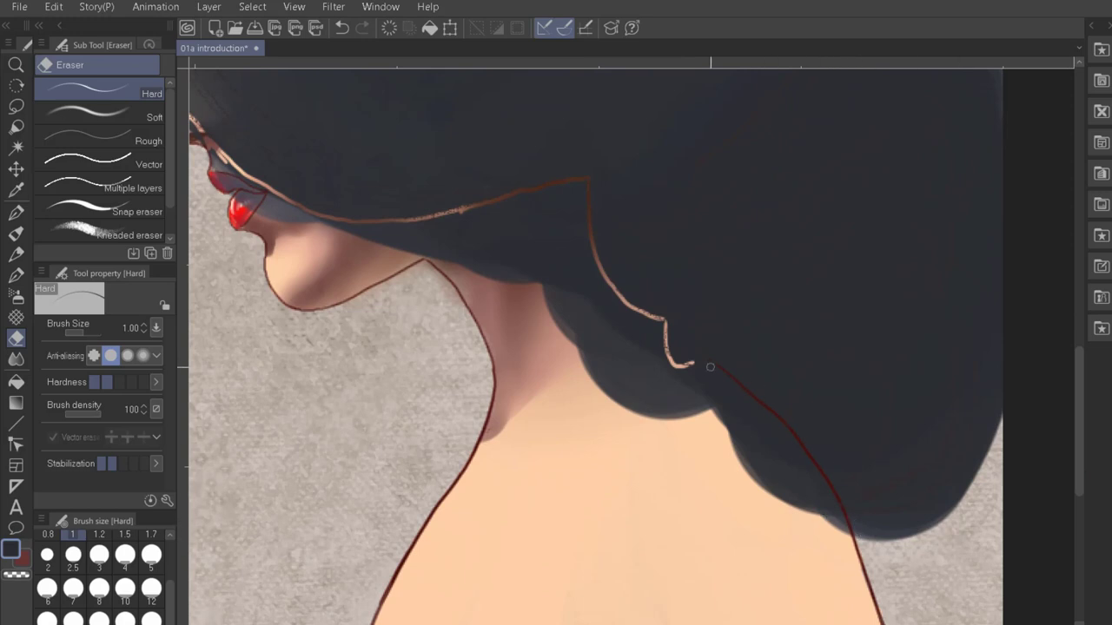
scroll(726, 424, right, 2)
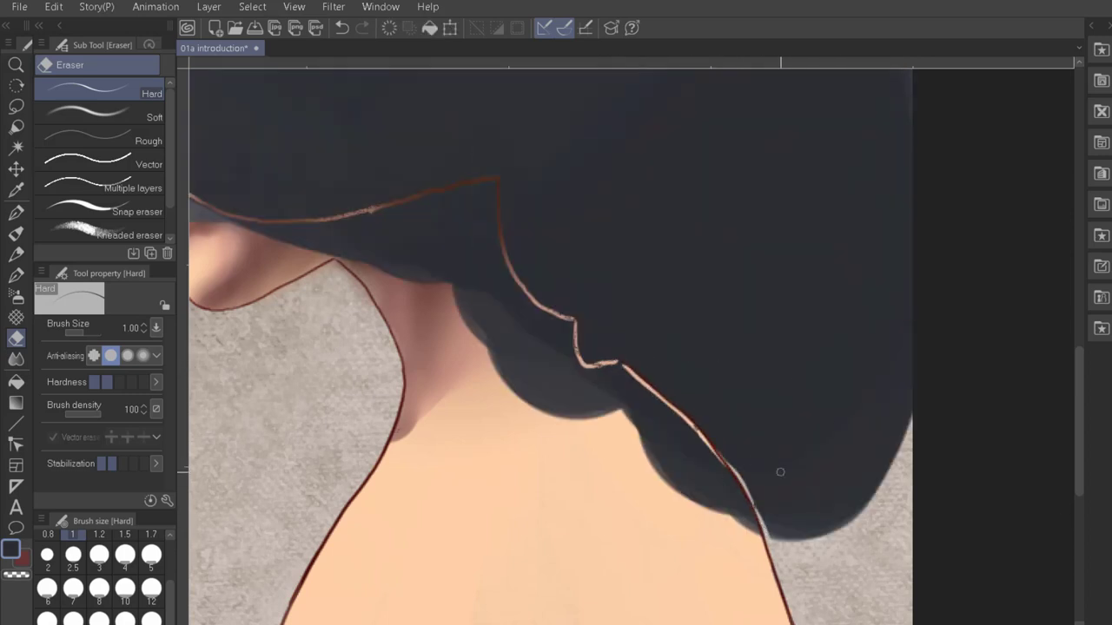
key(ctrl+z)
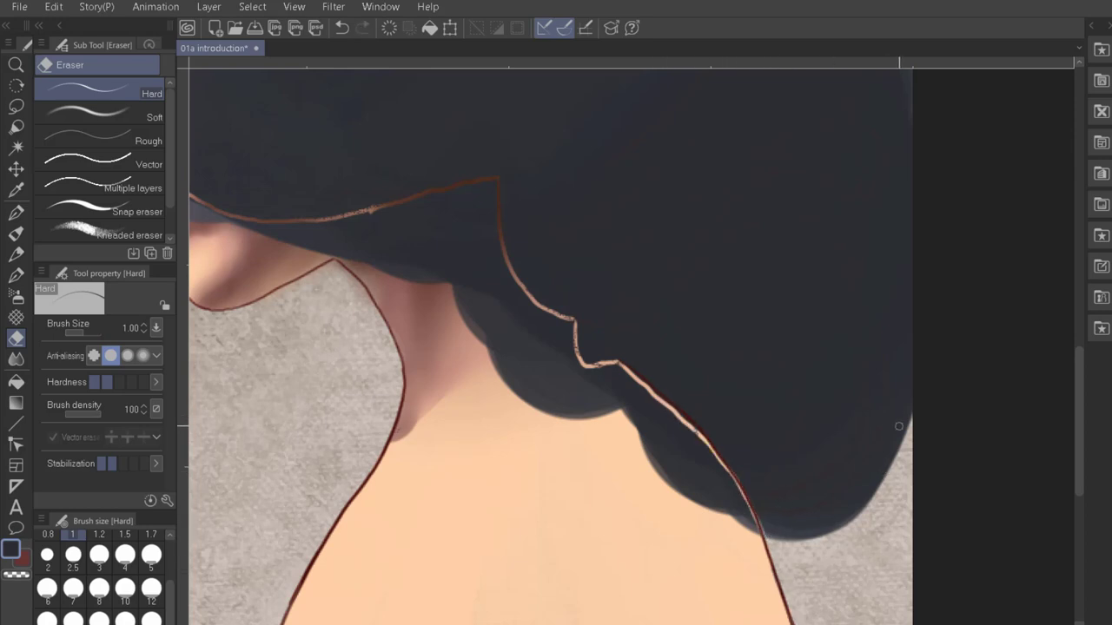
Erase a thin outline around the bun's outer edge, from its lower end up to the nape
scroll(905, 461, right, 2)
mouse_move(739, 288)
mouse_down()
mouse_move(752, 462)
mouse_move(650, 516)
mouse_move(614, 500)
mouse_up()
drag(1077, 446, 1077, 390)
scroll(821, 470, up, 2)
mouse_move(687, 537)
mouse_down()
mouse_move(695, 403)
mouse_move(672, 357)
mouse_up()
mouse_move(696, 190)
mouse_down()
mouse_move(740, 308)
mouse_move(677, 358)
mouse_move(700, 388)
mouse_move(631, 320)
mouse_move(479, 309)
mouse_move(410, 228)
mouse_move(445, 323)
mouse_up()
scroll(678, 358, up, 5)
mouse_move(371, 206)
mouse_down()
mouse_move(408, 227)
mouse_move(445, 323)
mouse_up()
Erase a thin line along the back of the head from the bun to the crown, closing the hair outline
drag(1078, 377, 1077, 320)
mouse_move(374, 545)
mouse_down()
mouse_move(375, 454)
mouse_move(419, 191)
mouse_up()
scroll(436, 235, down, 3)
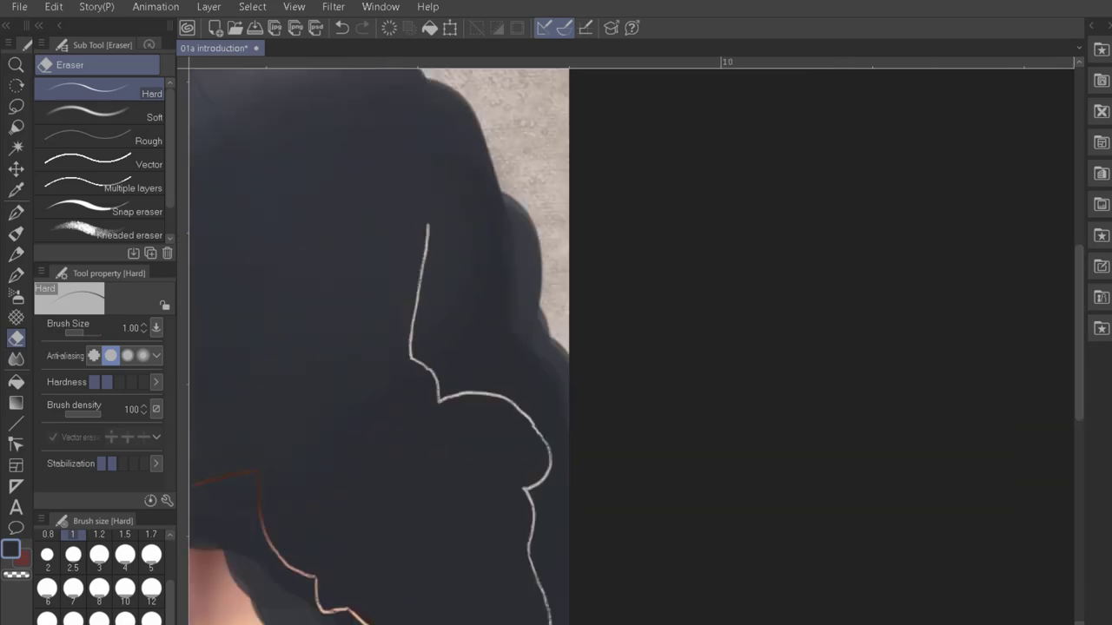
scroll(631, 348, left, 2)
drag(1079, 392, 1079, 337)
mouse_move(458, 207)
mouse_down()
mouse_move(517, 262)
mouse_move(561, 341)
mouse_up()
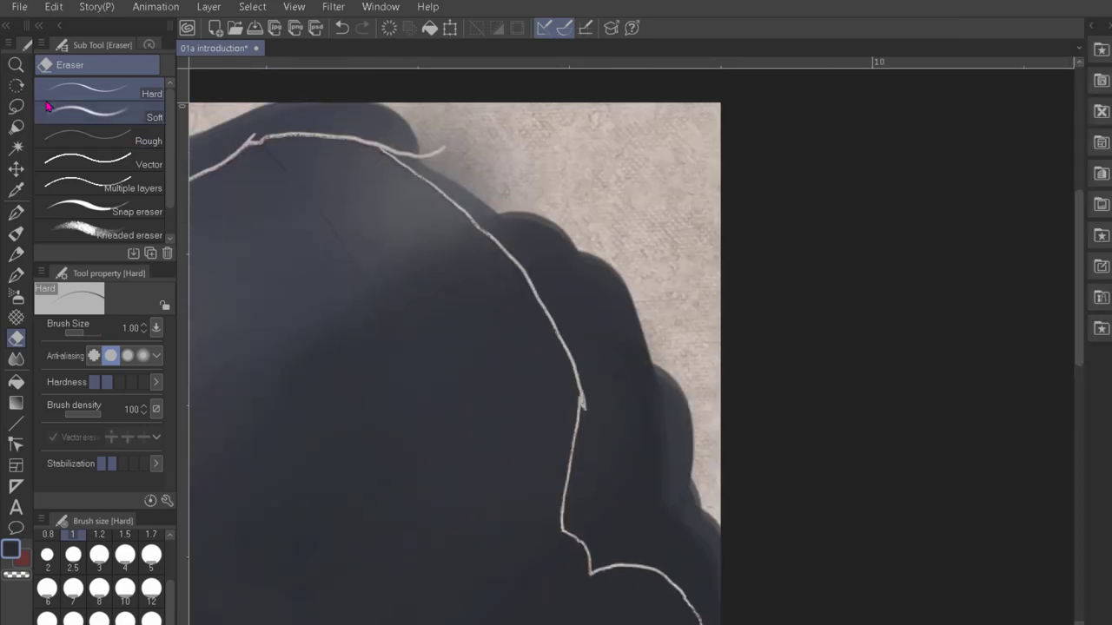
Auto select the excess paint outside the back of the head and bun, referring to the editing layer only, and delete it
key(w)
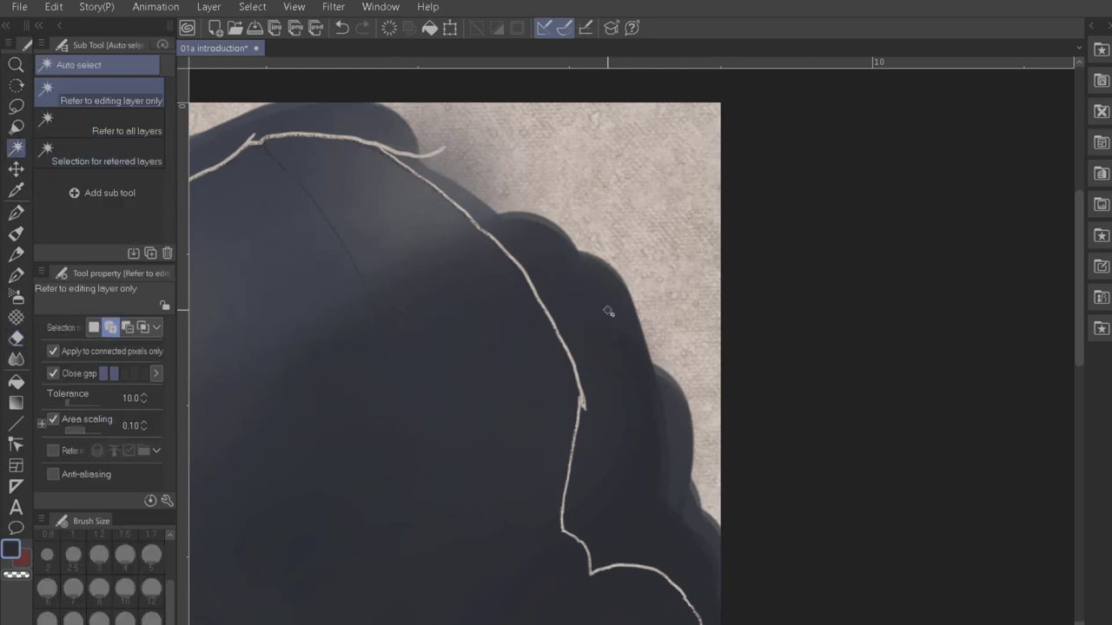
click(607, 311)
key(Delete)
scroll(779, 164, down, 4)
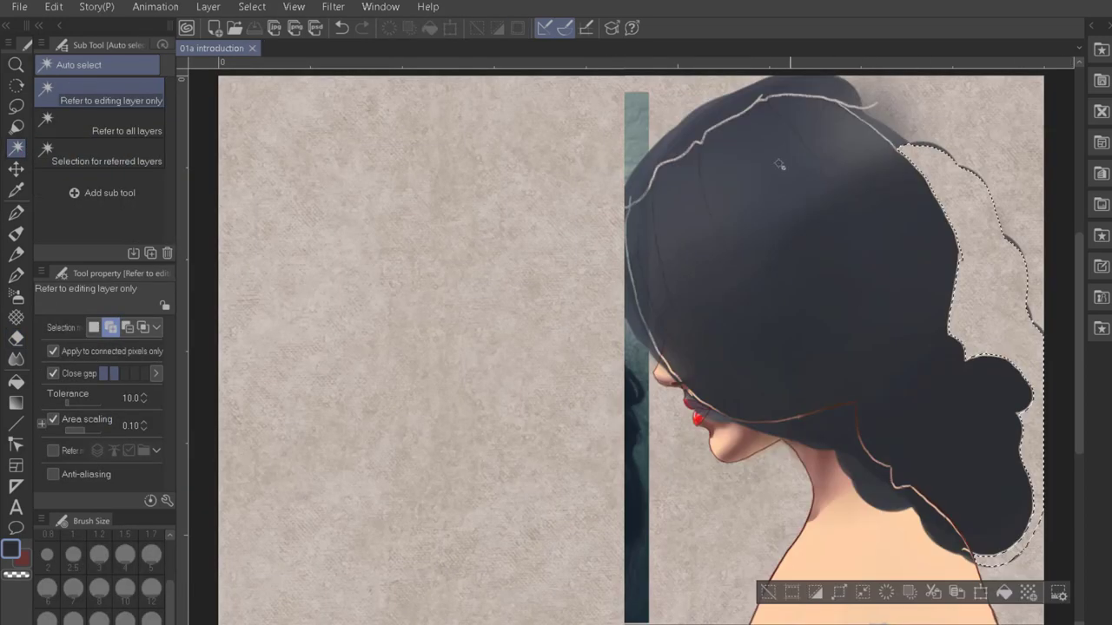
Auto select and delete the excess paint above the crown, in front of the face and below the jaw, and clear the selection
click(727, 109)
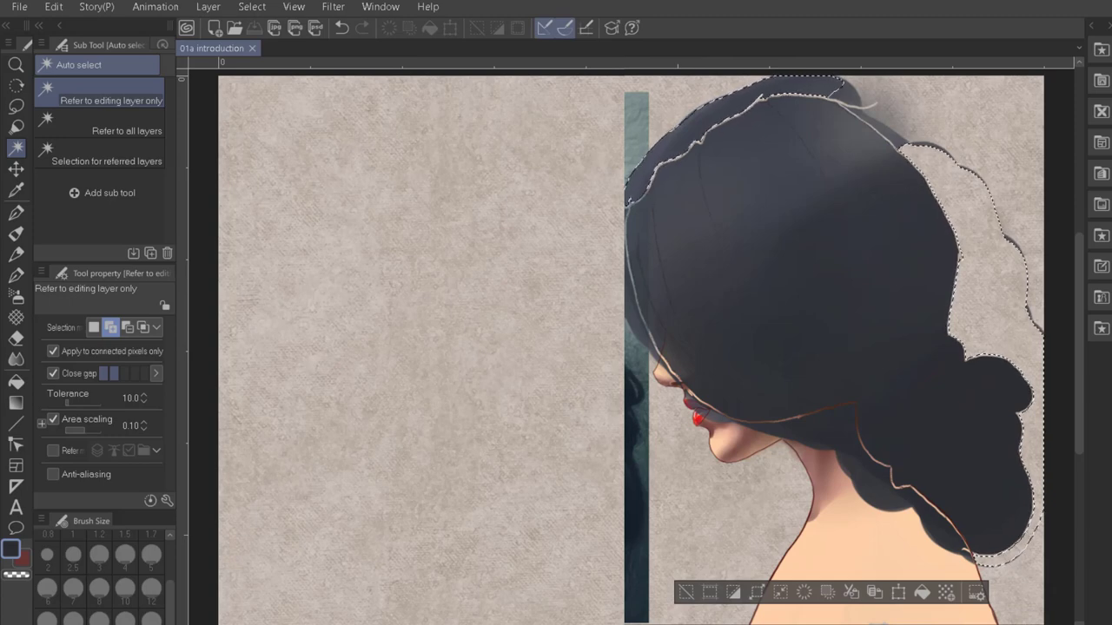
click(849, 113)
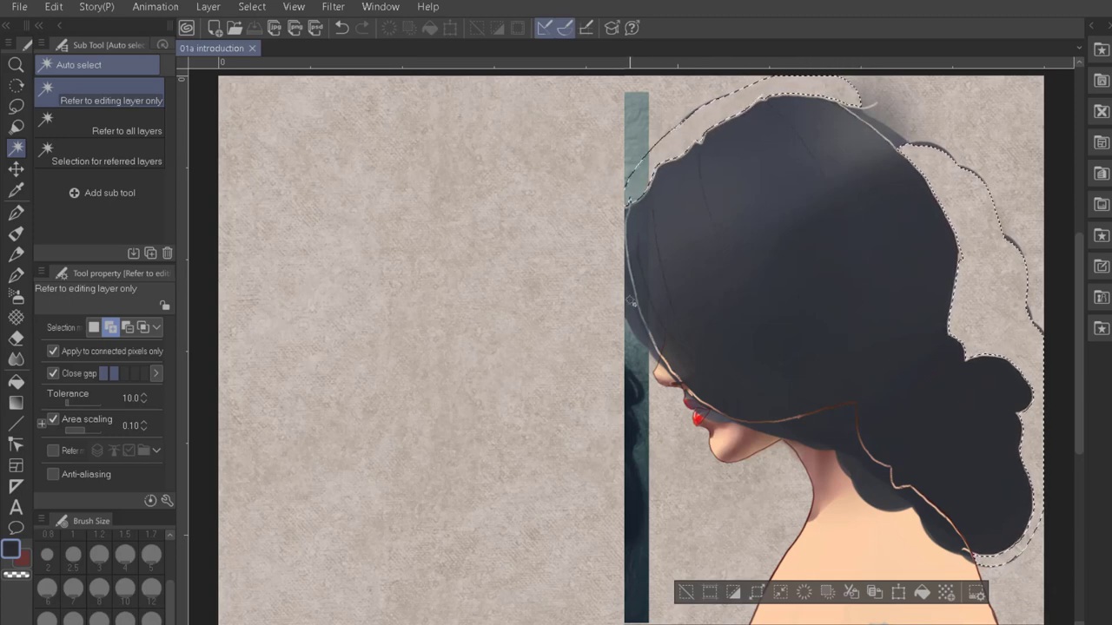
click(627, 298)
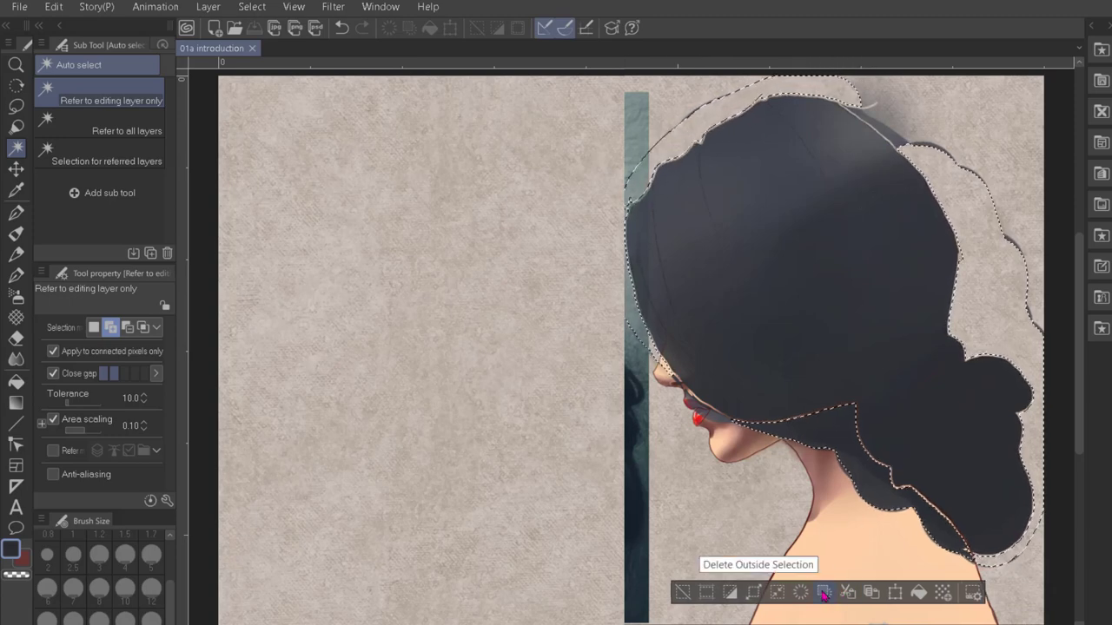
click(823, 593)
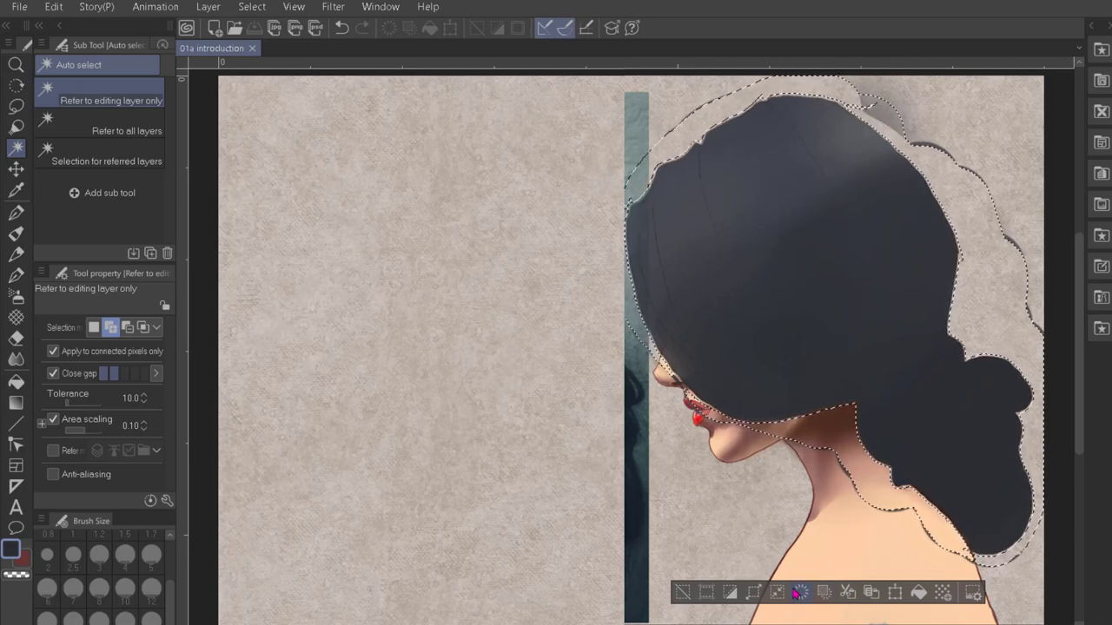
key(ctrl+d)
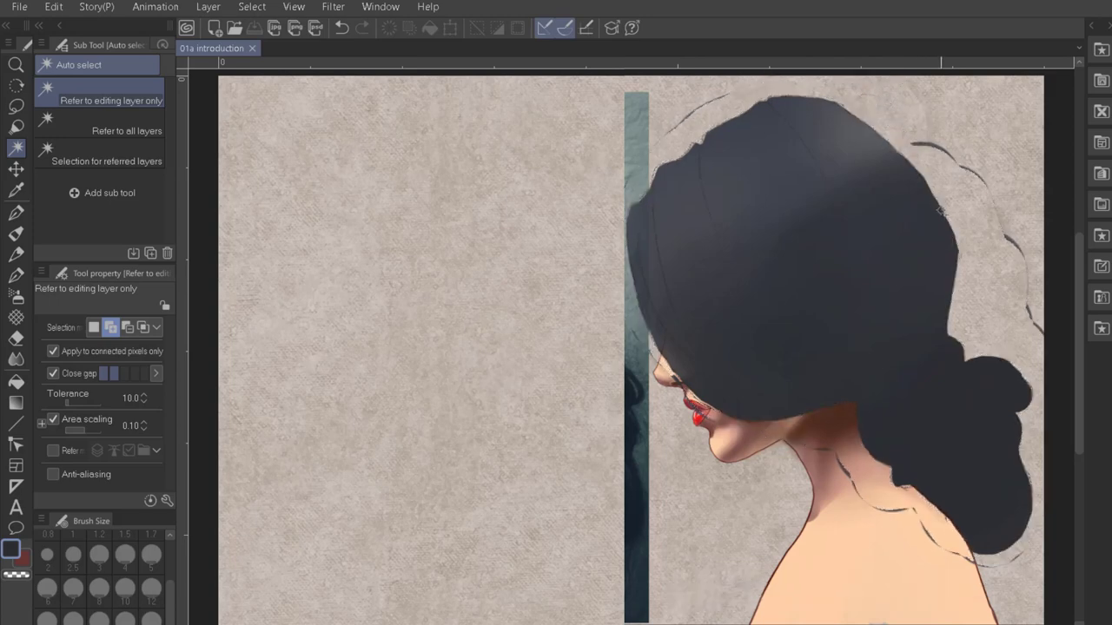
Lasso the leftover edge fragments around the hair and over the neck and shoulder, delete them and deselect
key(m)
drag(903, 138, 1008, 343)
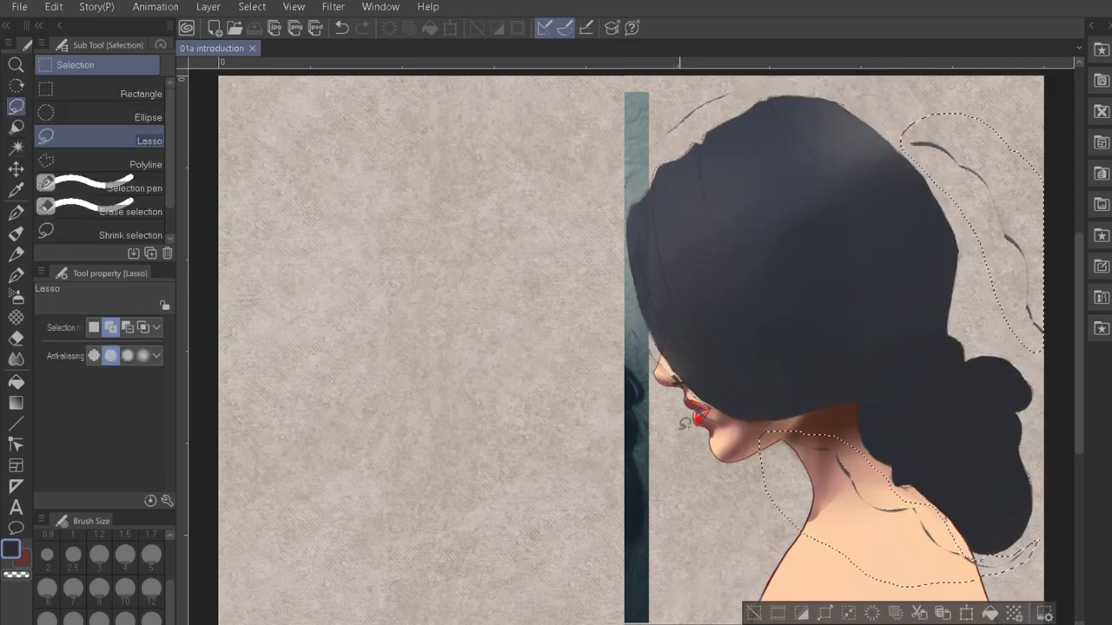
key(Delete)
key(ctrl+d)
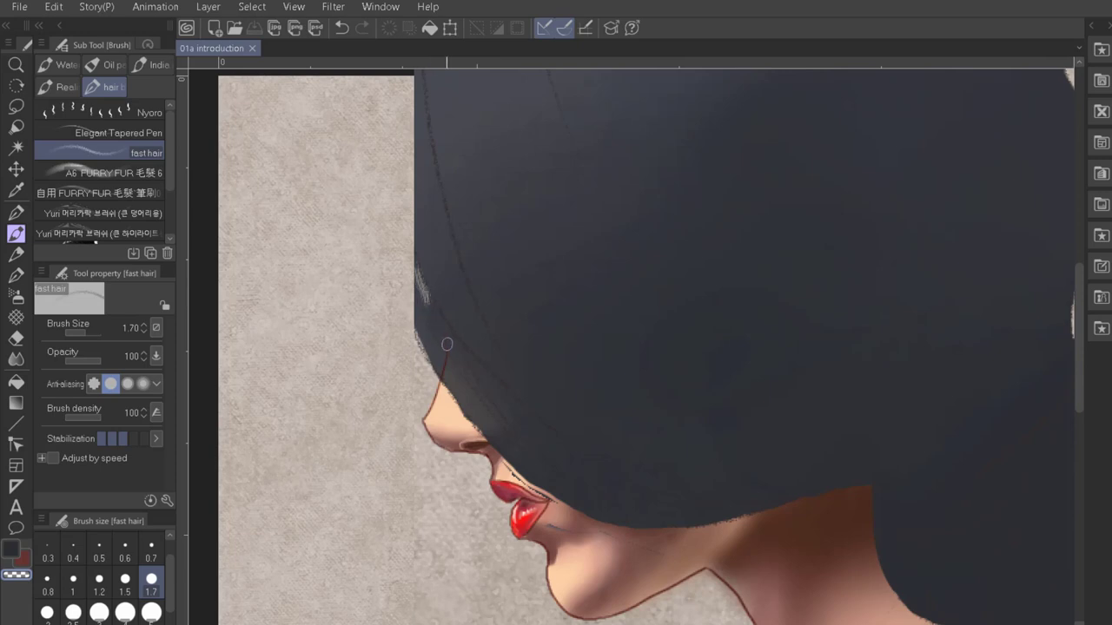
key(ctrl+z)
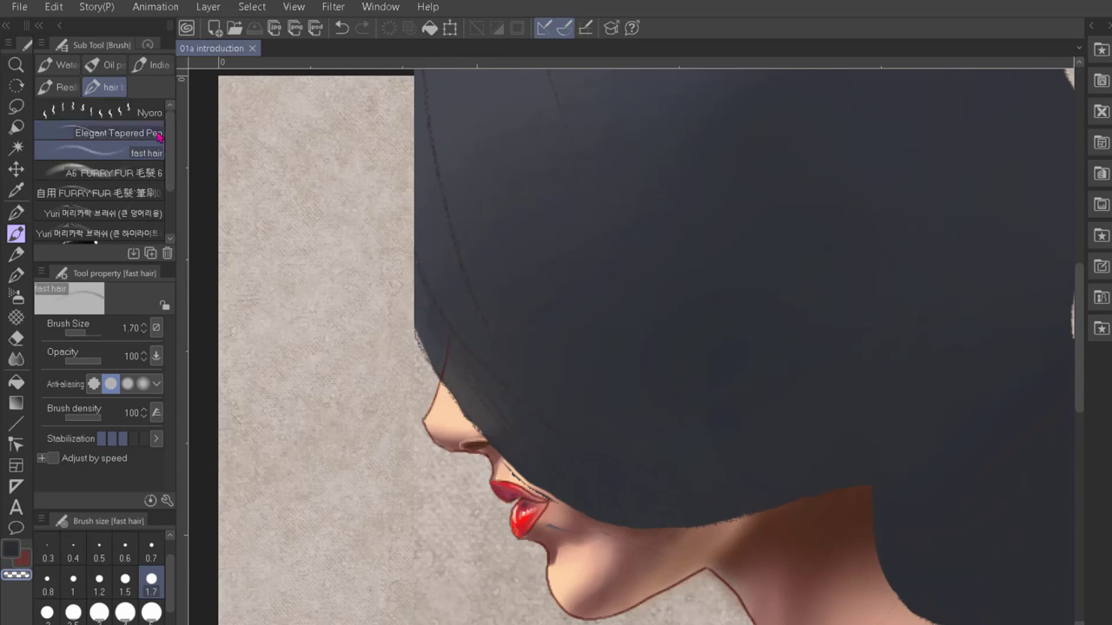
Cut thin strand gaps in the hair over the cheek with a transparent Elegant Tapered Pen at size 1, and auto select the area between them
click(110, 133)
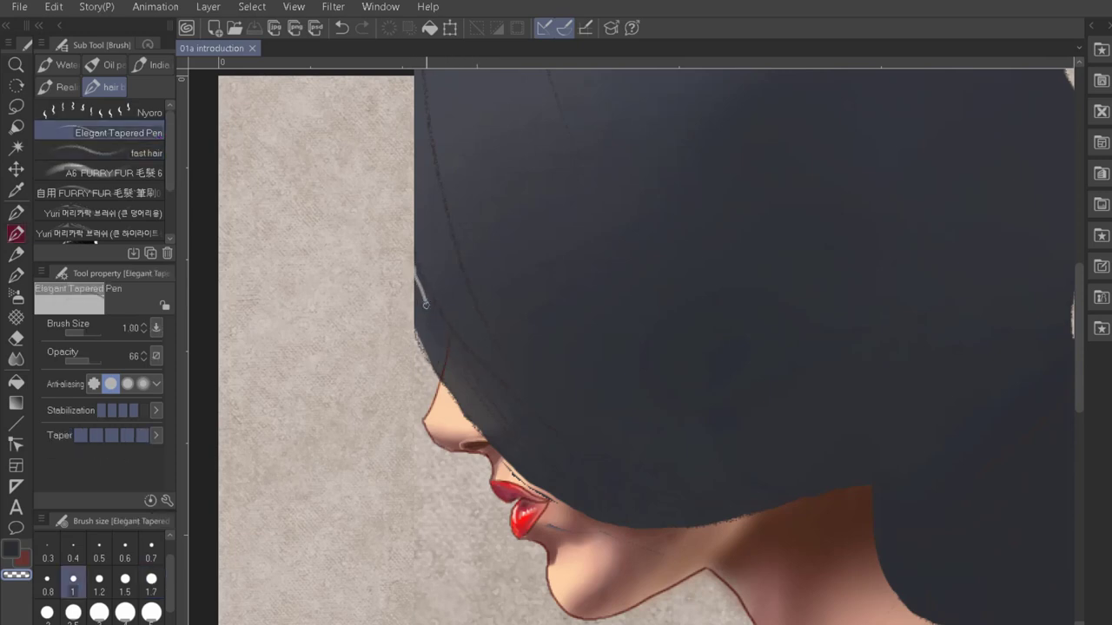
drag(426, 310, 459, 377)
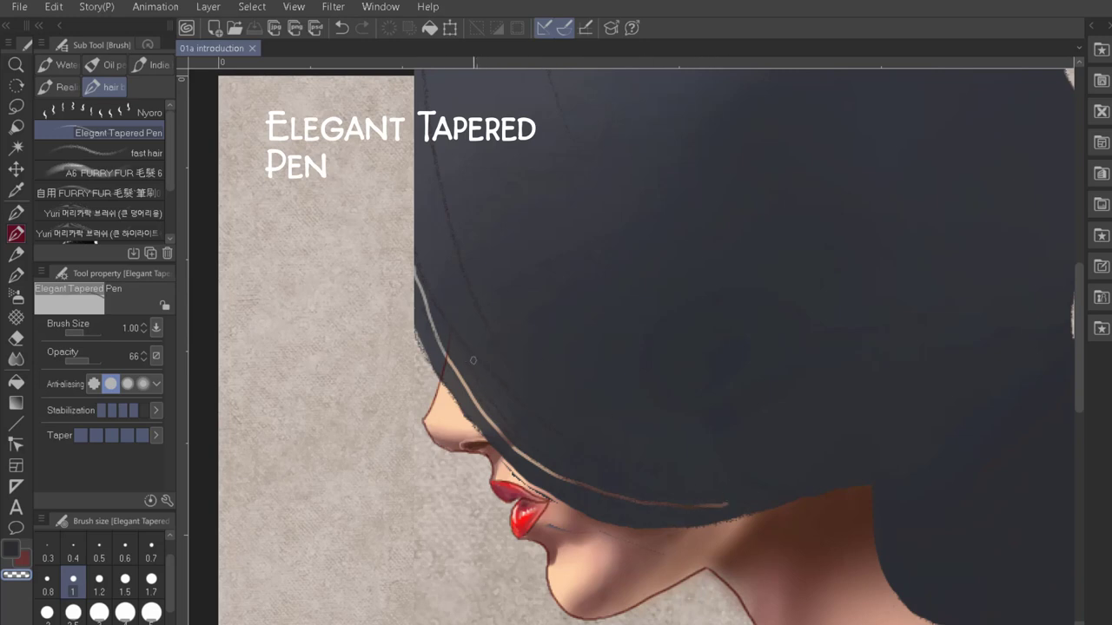
drag(536, 428, 603, 477)
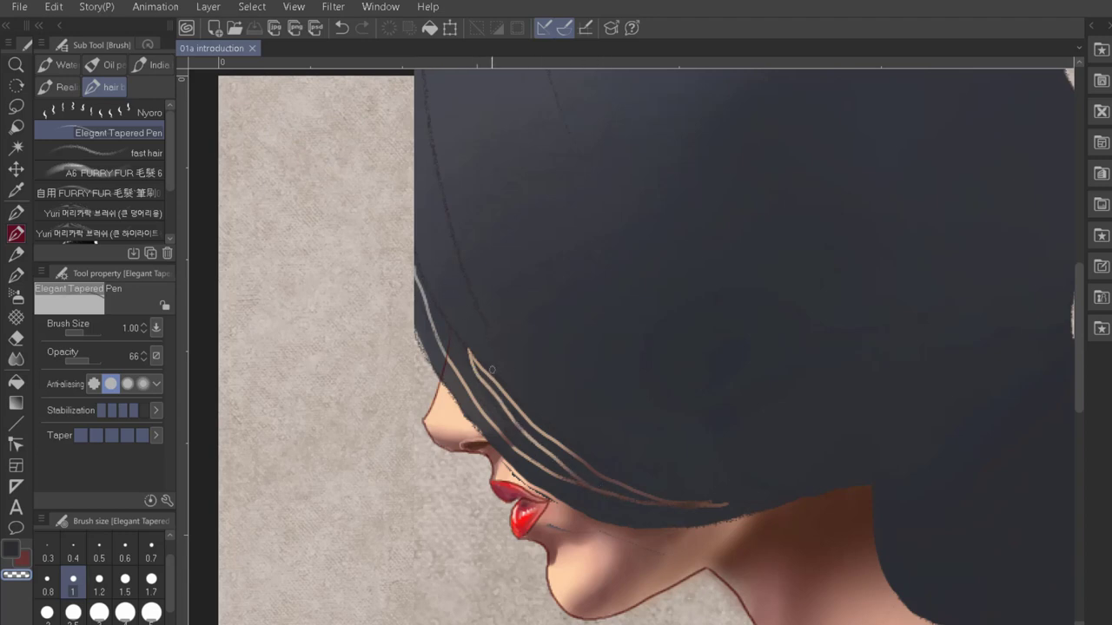
click(15, 148)
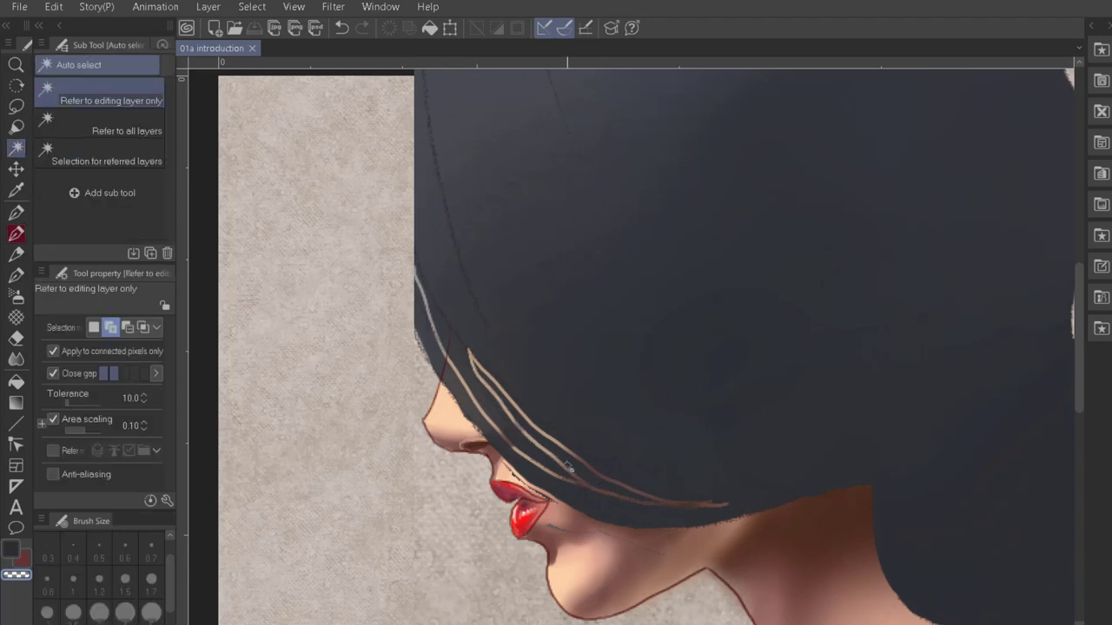
click(579, 472)
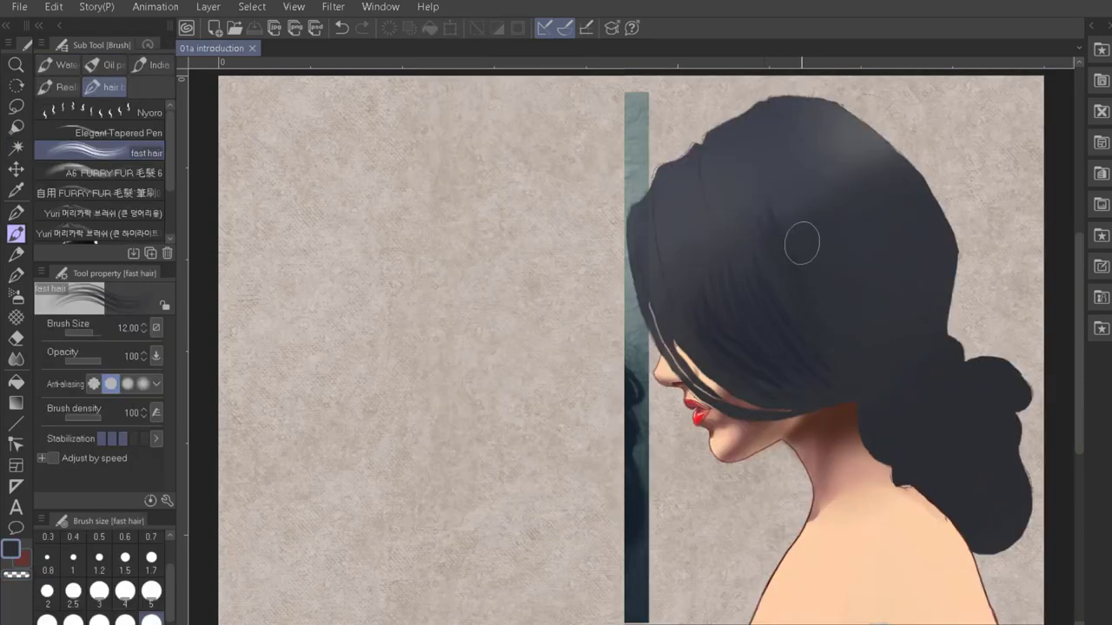
Brush dark strands over the side, crown, front edge and back of the hair with the fast hair brush at size 12
drag(802, 243, 848, 353)
drag(865, 282, 878, 320)
mouse_move(866, 203)
mouse_down()
mouse_move(898, 301)
mouse_move(879, 331)
mouse_move(891, 196)
mouse_move(922, 229)
mouse_move(933, 299)
mouse_up()
drag(756, 341, 807, 383)
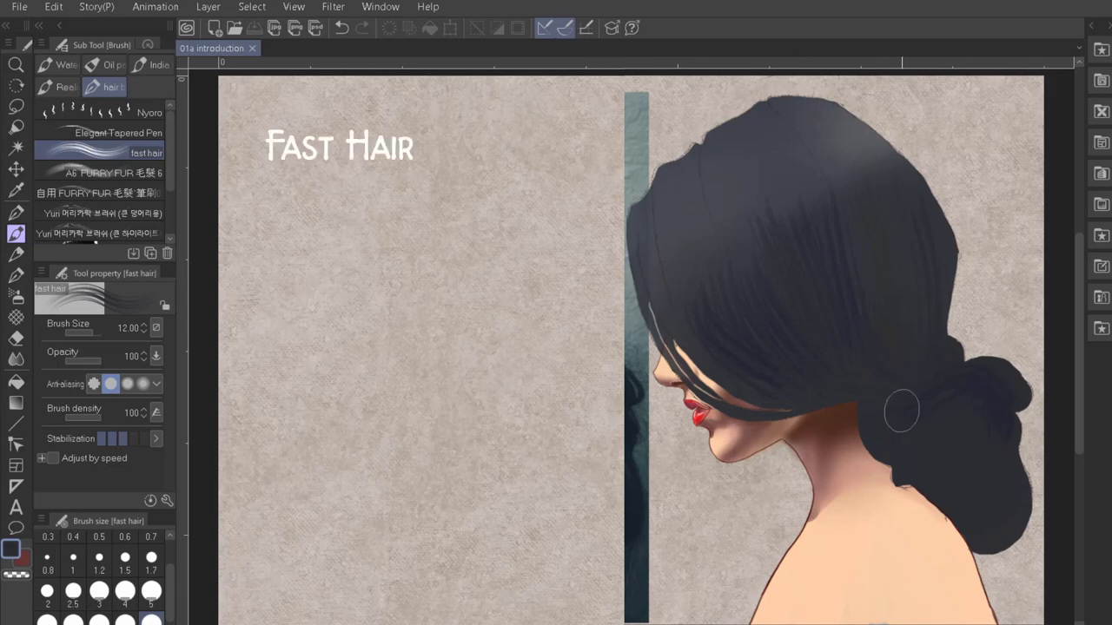
drag(806, 102, 814, 132)
drag(782, 101, 789, 131)
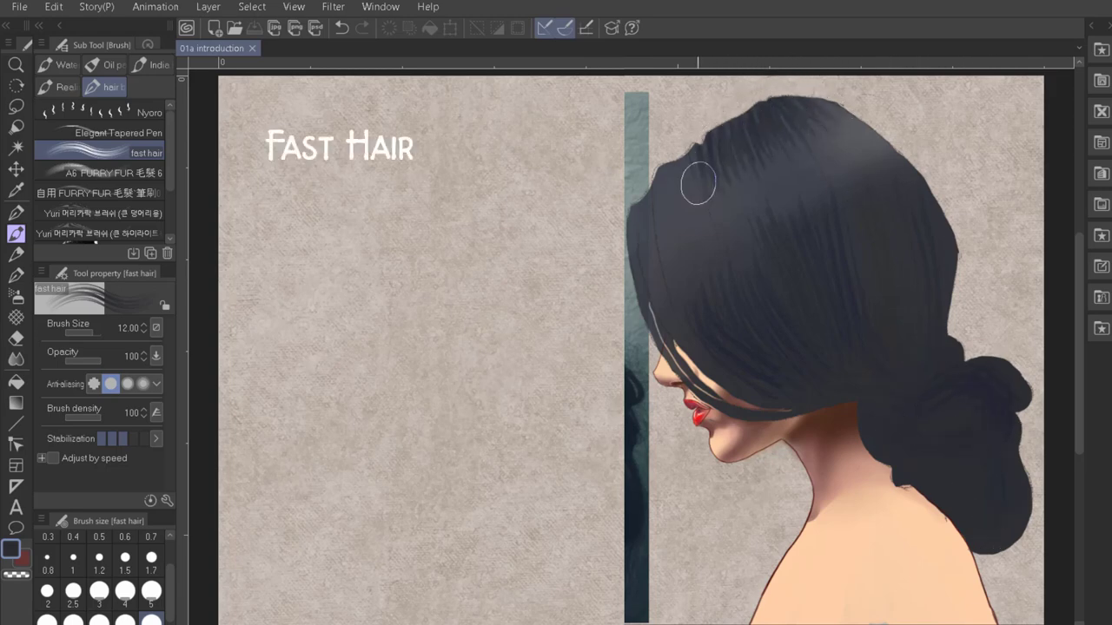
drag(673, 181, 640, 214)
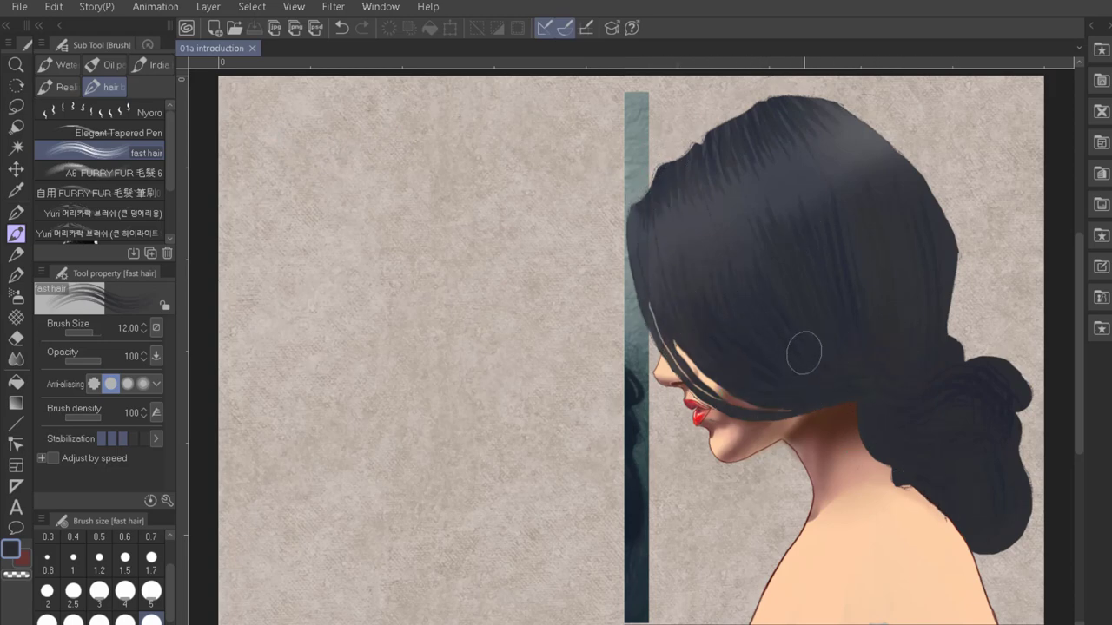
drag(901, 182, 924, 342)
drag(889, 205, 902, 325)
drag(874, 232, 928, 365)
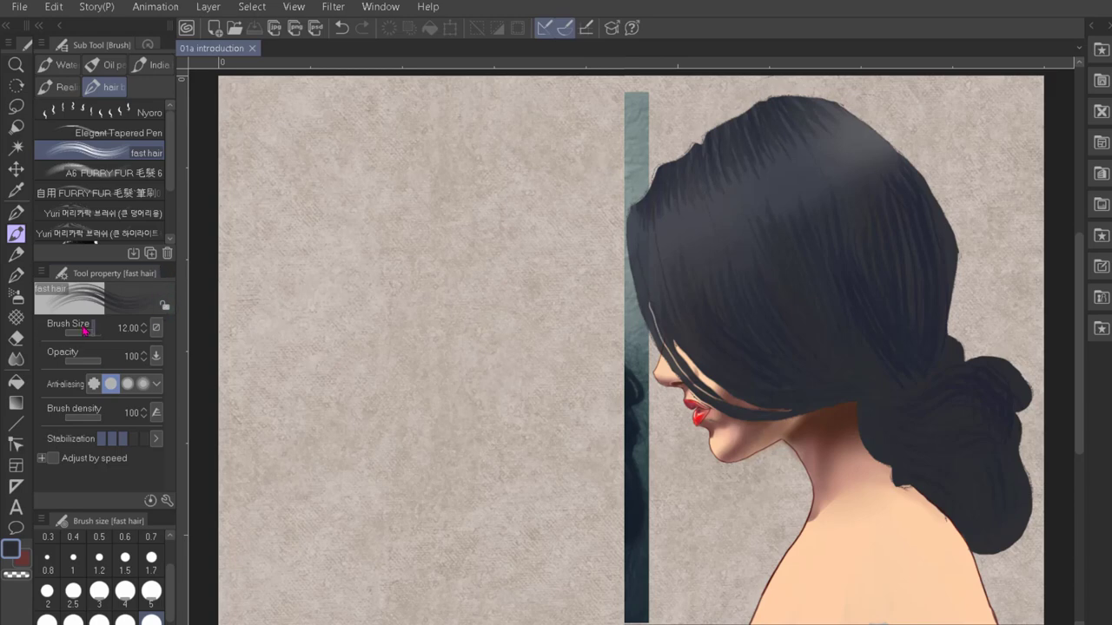
Add tapered strands over the crown and back of the head with the Elegant Tapered Pen at sizes 3 and 12
click(119, 133)
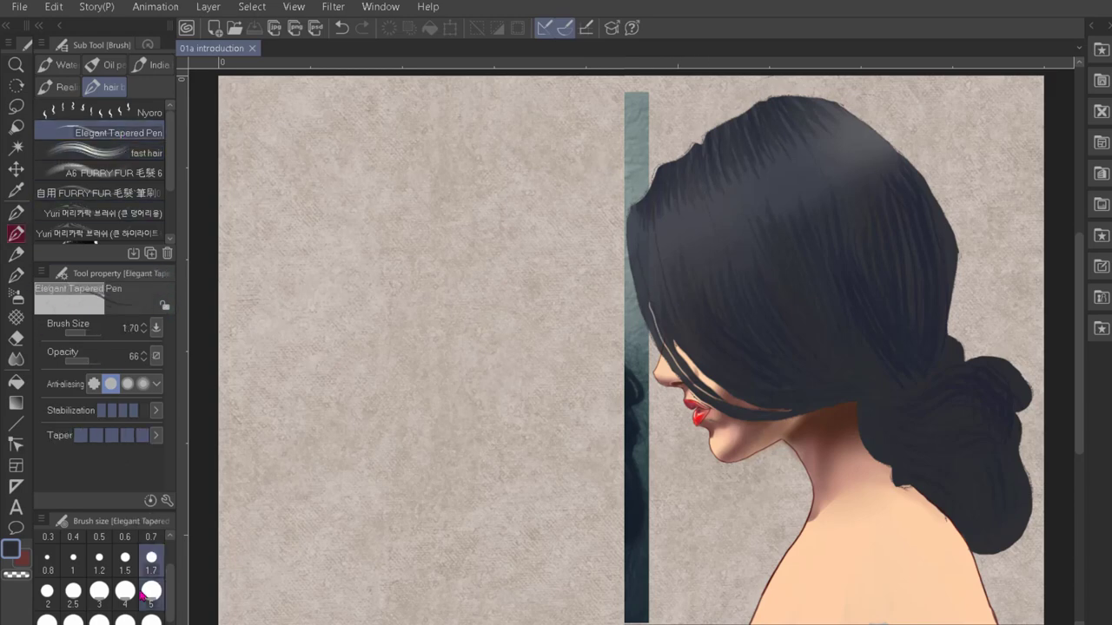
click(99, 591)
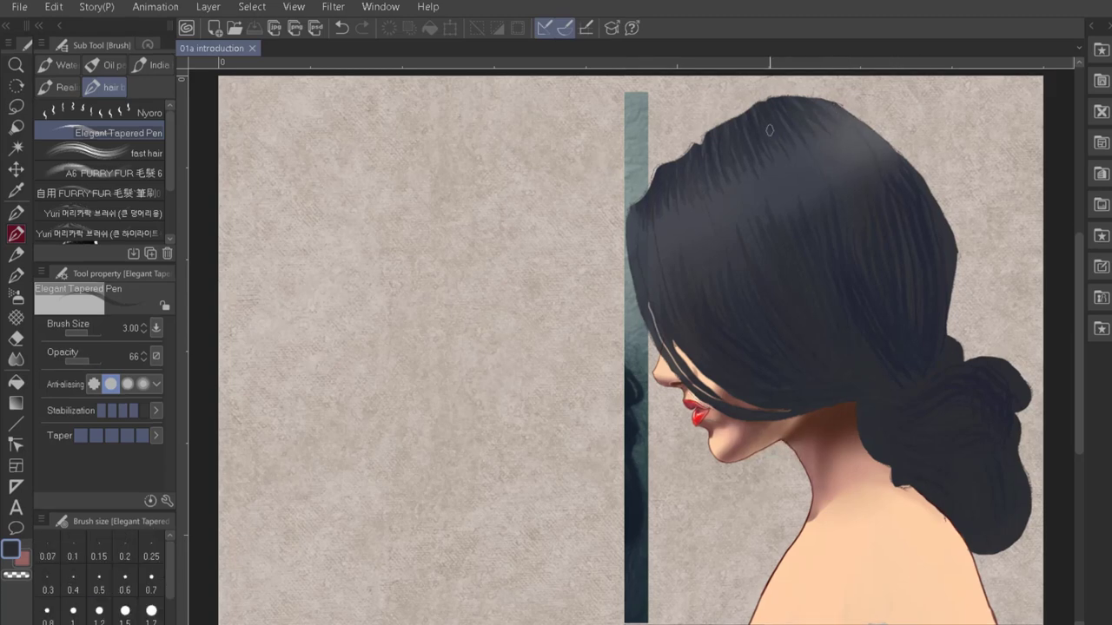
scroll(148, 569, down, 3)
click(151, 590)
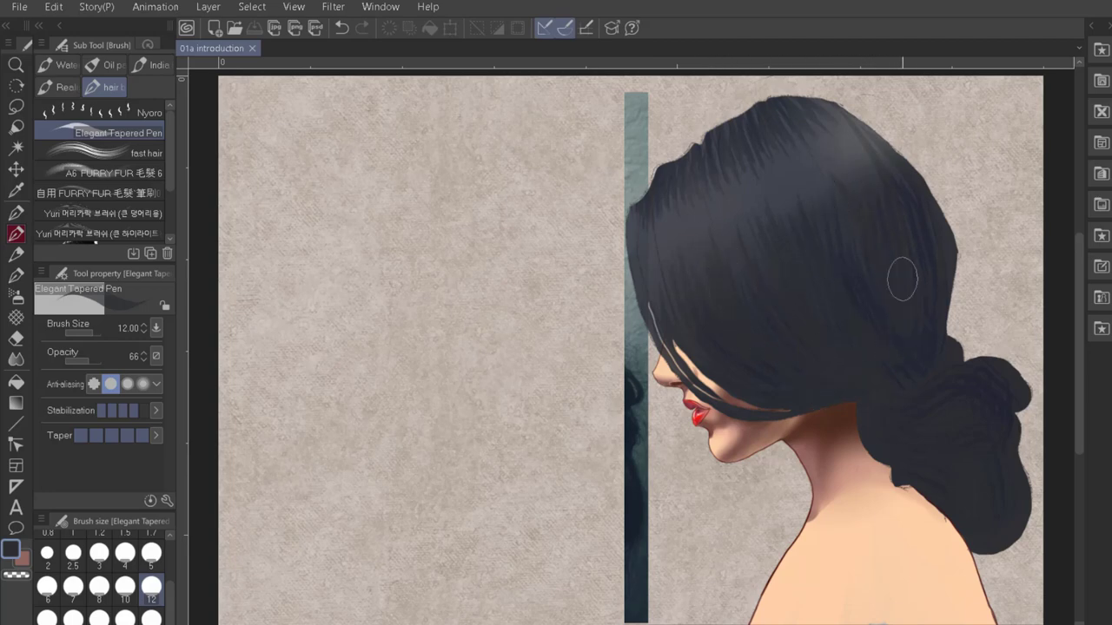
click(47, 587)
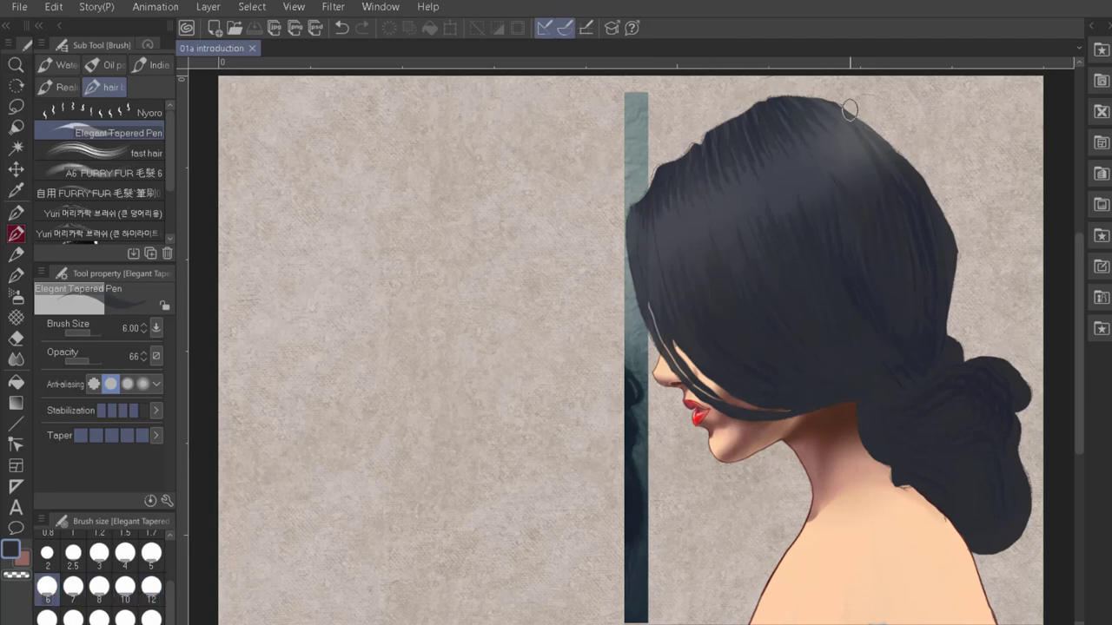
drag(870, 123, 955, 332)
drag(912, 165, 956, 320)
key(ctrl+z)
key(ctrl+z)
Draw thin flyaway strands along the outer back edge of the head with the Elegant Tapered Pen at size 2.5
click(73, 553)
drag(870, 126, 955, 314)
mouse_move(924, 181)
mouse_down()
mouse_move(967, 294)
mouse_move(955, 328)
mouse_up()
drag(896, 150, 962, 269)
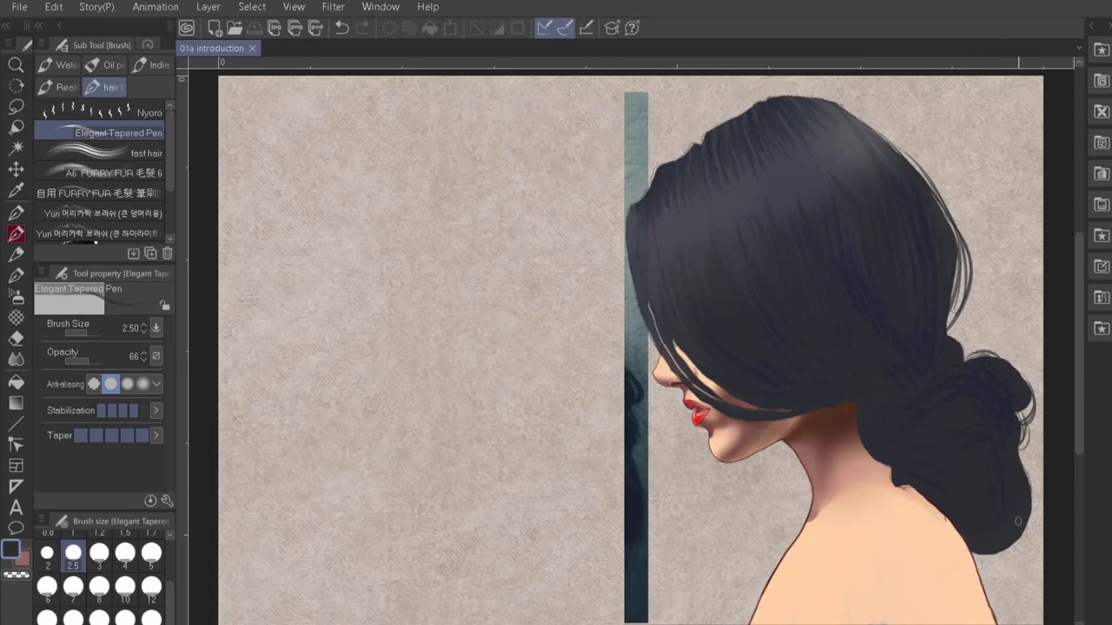
mouse_move(1020, 524)
mouse_down()
mouse_move(983, 571)
mouse_move(986, 584)
mouse_up()
key(ctrl+z)
key(ctrl+z)
key(ctrl+z)
Draw loose strands hanging below the bun and curving around its outer edge
drag(1025, 507, 1008, 599)
drag(1029, 494, 1023, 455)
drag(1003, 356, 1031, 382)
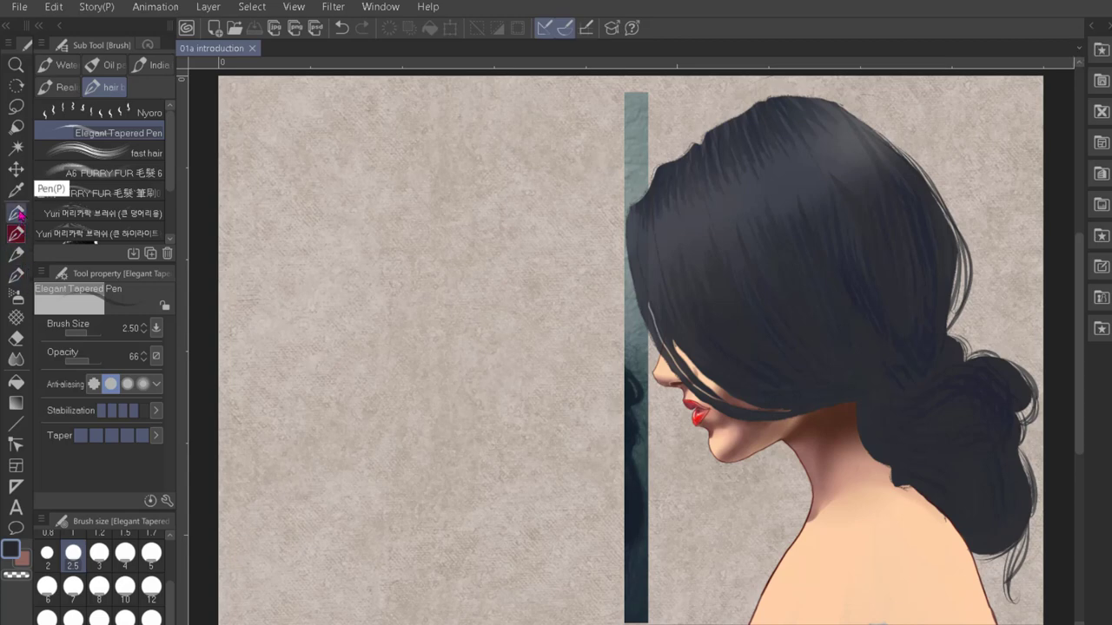
Paint darker shading over the lower hair and the bun with the Oil paint brush, varying the size between 4 and 30
click(106, 65)
click(129, 553)
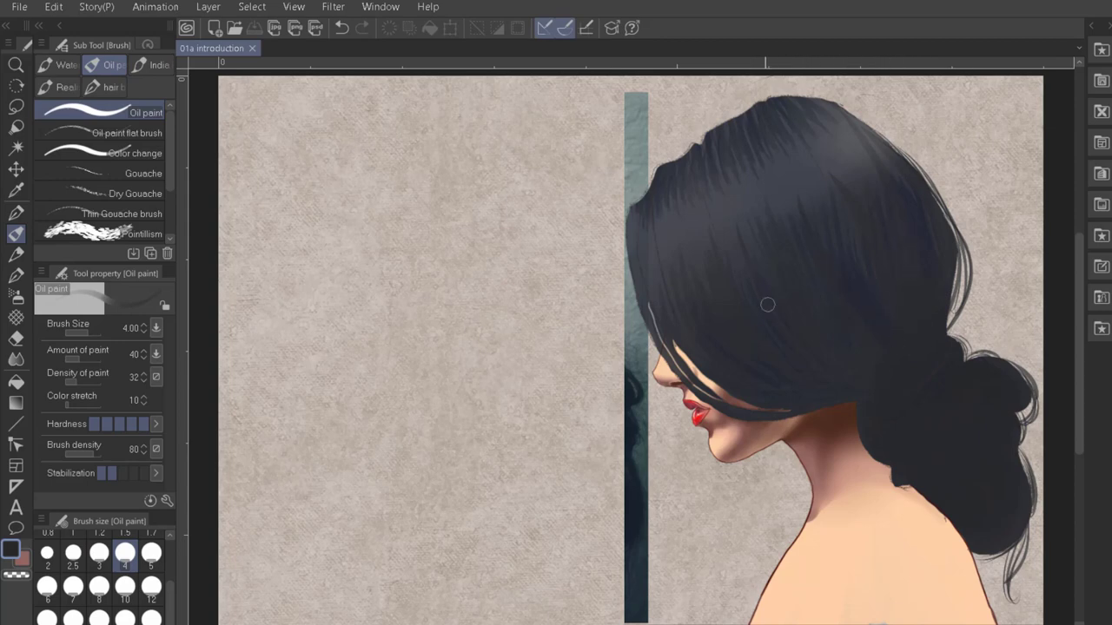
click(151, 616)
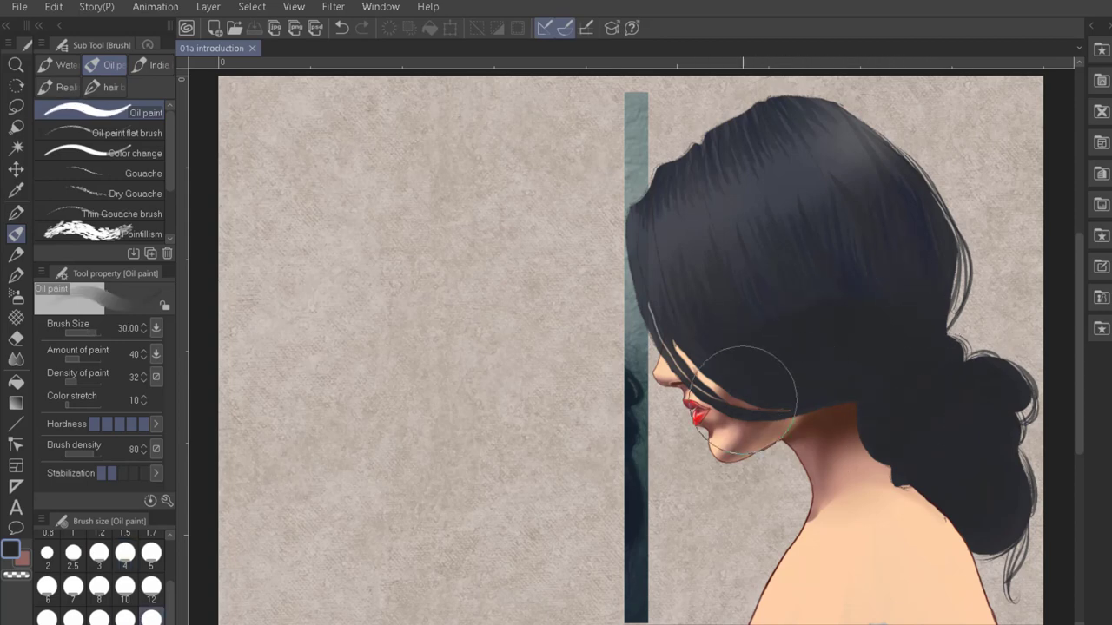
click(151, 587)
key([)
key([)
key([)
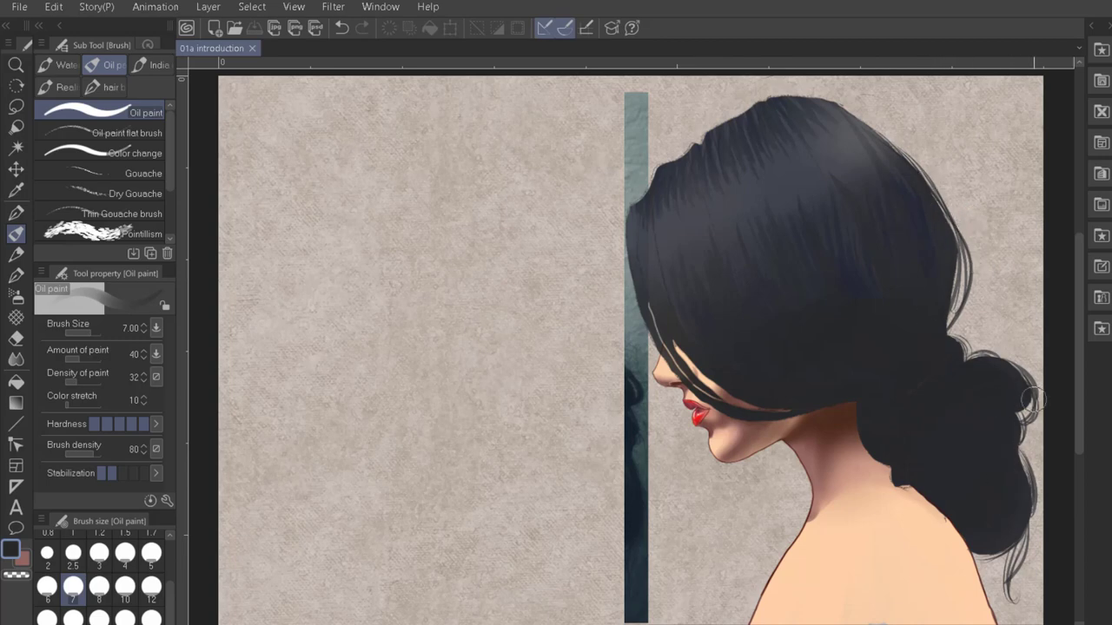
Paint fine strands over the crown and front of the hair with the Elegant Tapered Pen, using sizes such as 5 and 3
click(104, 87)
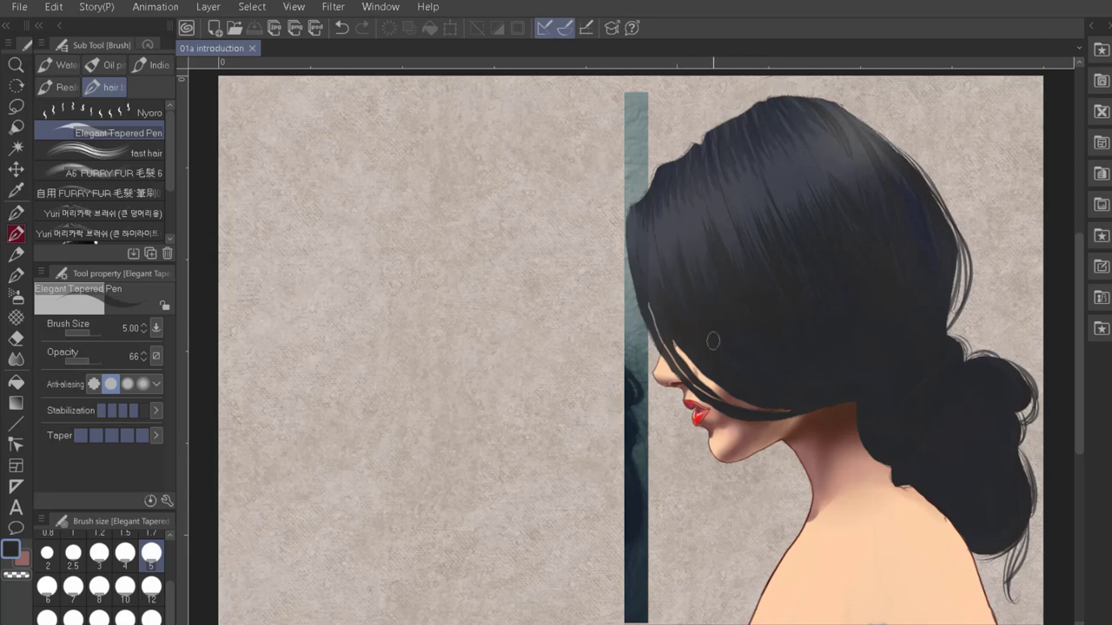
key(])
key(])
key(])
key(])
key(])
key(])
key(])
key(])
key(])
key(])
key([)
key([)
key([)
key([)
key([)
key([)
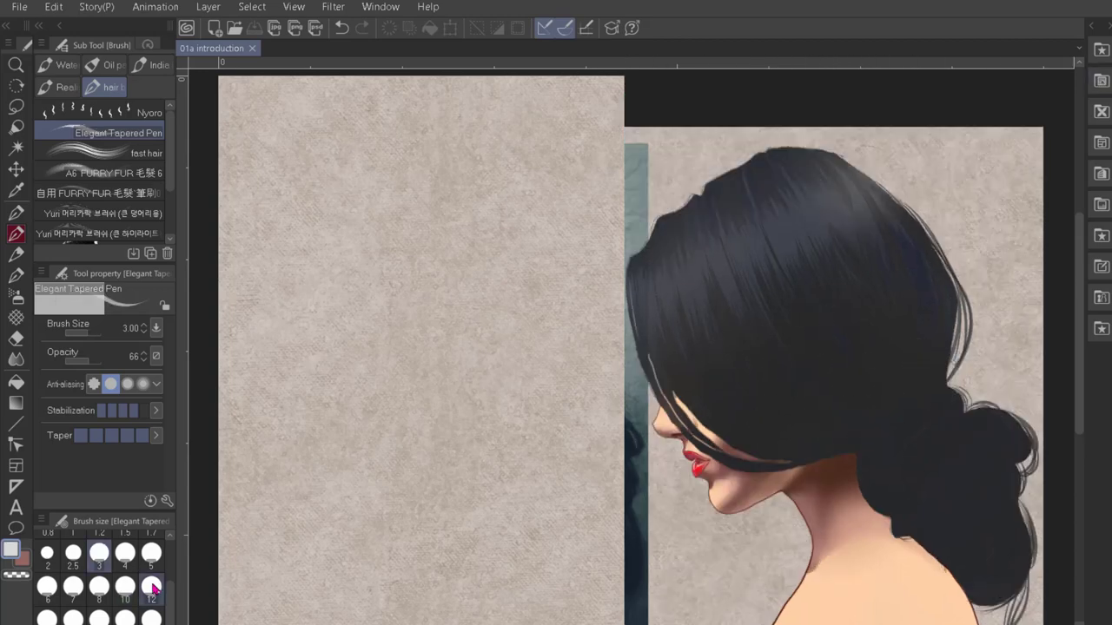
click(125, 587)
mouse_move(636, 267)
mouse_down()
mouse_move(642, 323)
mouse_move(657, 337)
mouse_up()
key(ctrl+z)
key(ctrl+z)
key(ctrl+z)
drag(629, 283, 632, 320)
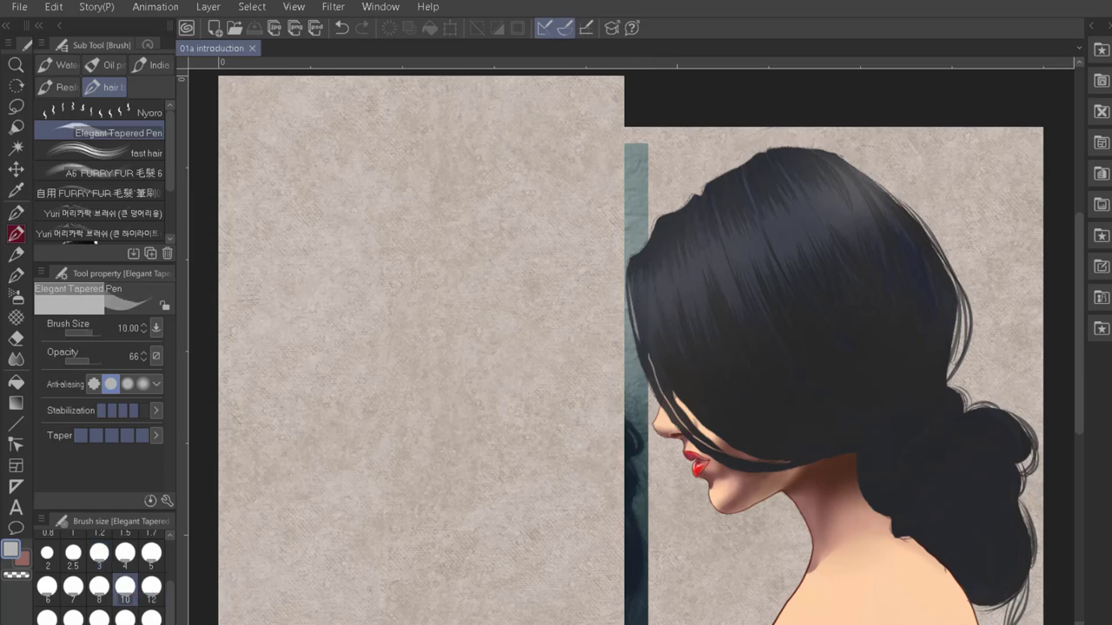
mouse_move(631, 271)
mouse_down()
mouse_move(637, 338)
mouse_move(656, 331)
mouse_up()
drag(657, 276, 660, 312)
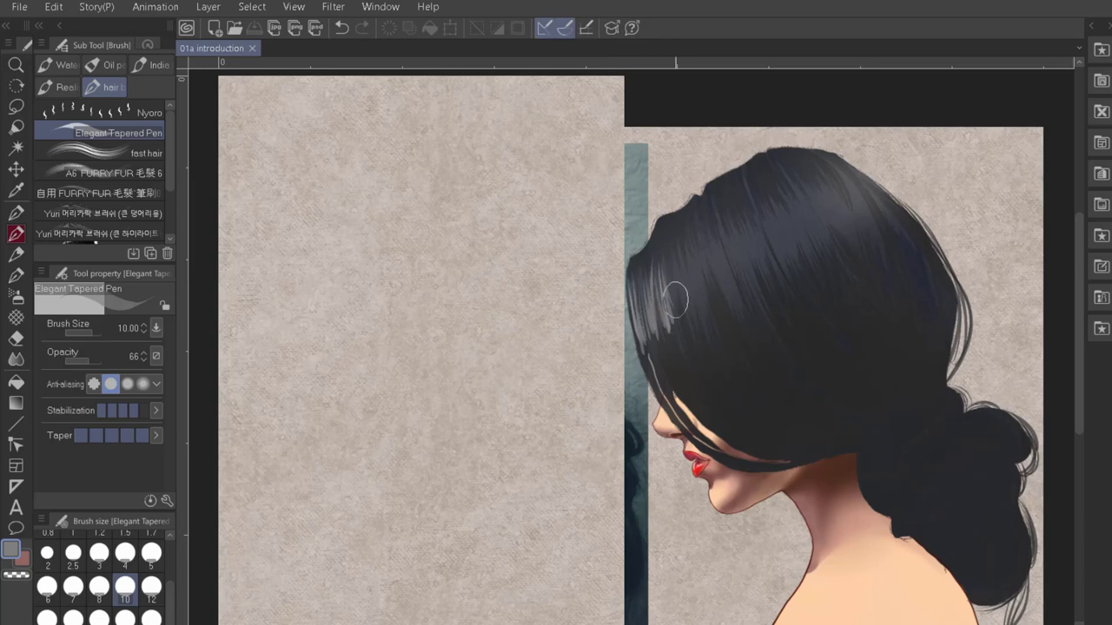
Paint a curved light grey highlight band across the hair from the forehead to the back with Oil paint at size 20
click(108, 64)
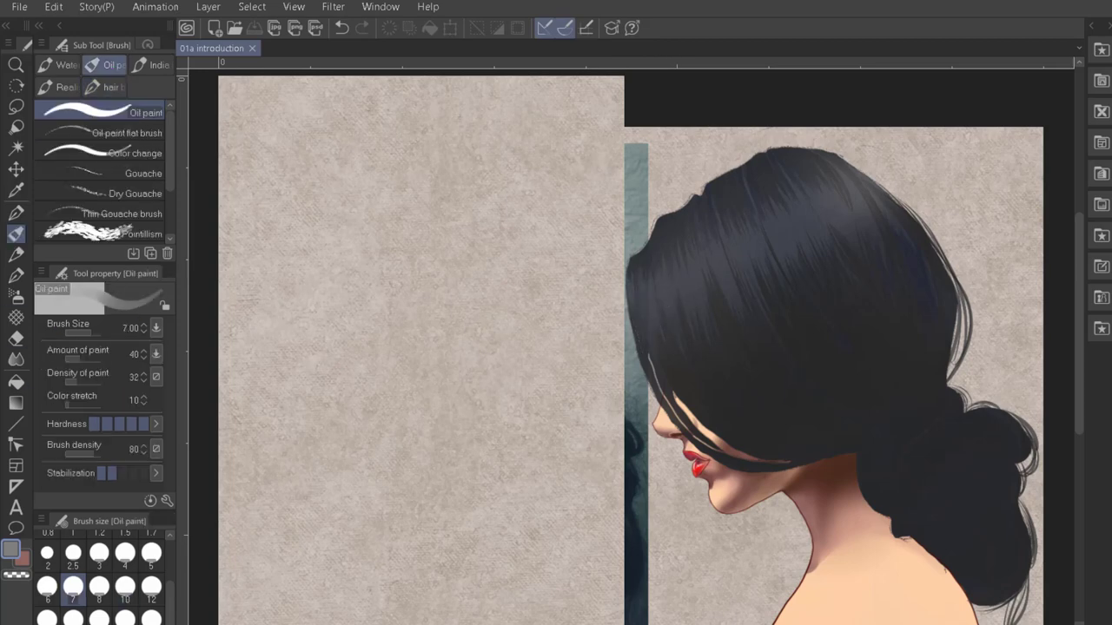
alt+click(640, 292)
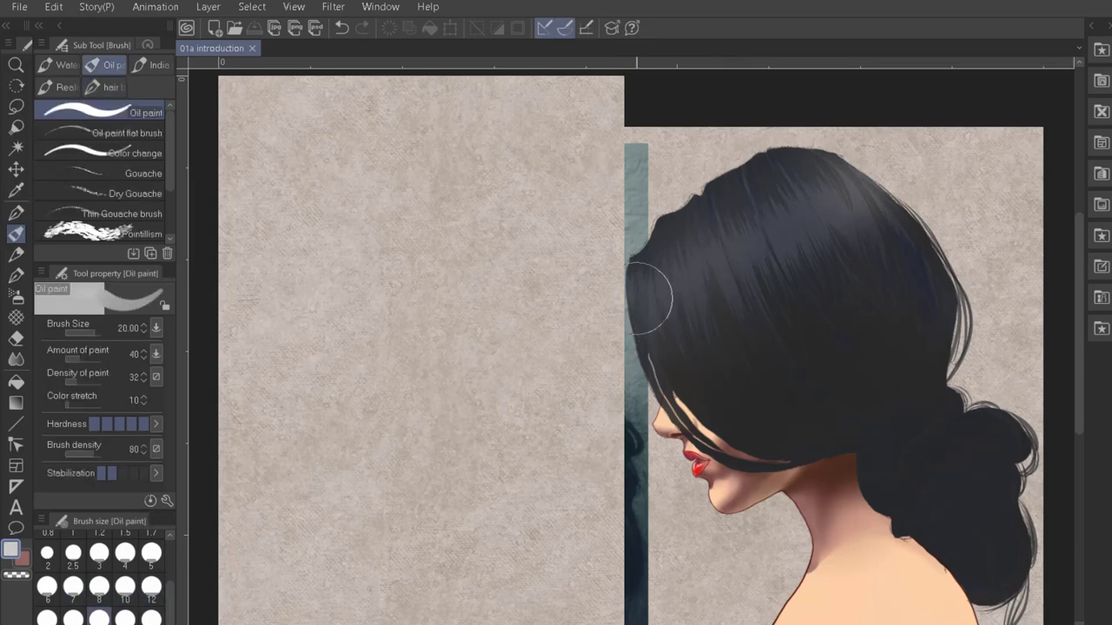
mouse_move(640, 292)
mouse_down()
mouse_move(864, 223)
mouse_move(934, 245)
mouse_up()
click(105, 87)
Smudge the upper and lower edges of the highlight band along the strands with the Finger tip tool at size 12
click(16, 359)
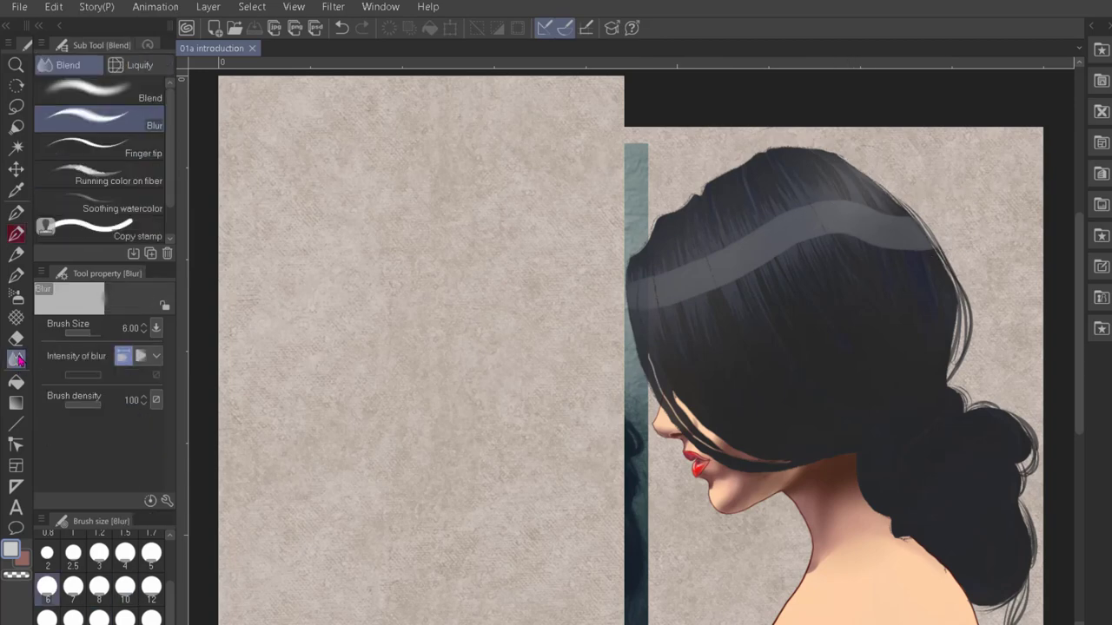
click(99, 147)
click(151, 587)
mouse_move(665, 323)
mouse_down()
mouse_move(748, 311)
mouse_move(770, 255)
mouse_move(808, 284)
mouse_move(823, 234)
mouse_move(869, 247)
mouse_up()
mouse_move(675, 279)
mouse_down()
mouse_move(654, 210)
mouse_move(710, 261)
mouse_move(789, 162)
mouse_move(816, 165)
mouse_move(863, 220)
mouse_up()
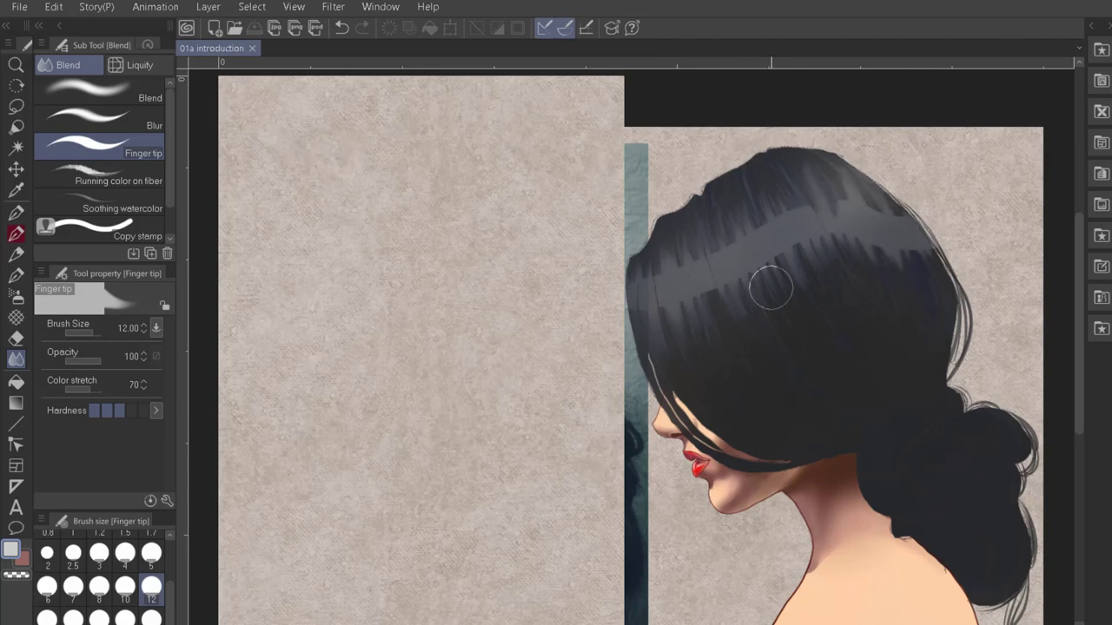
Pull finer streaks through the whole highlight band with the Finger tip tool at size 7
click(73, 588)
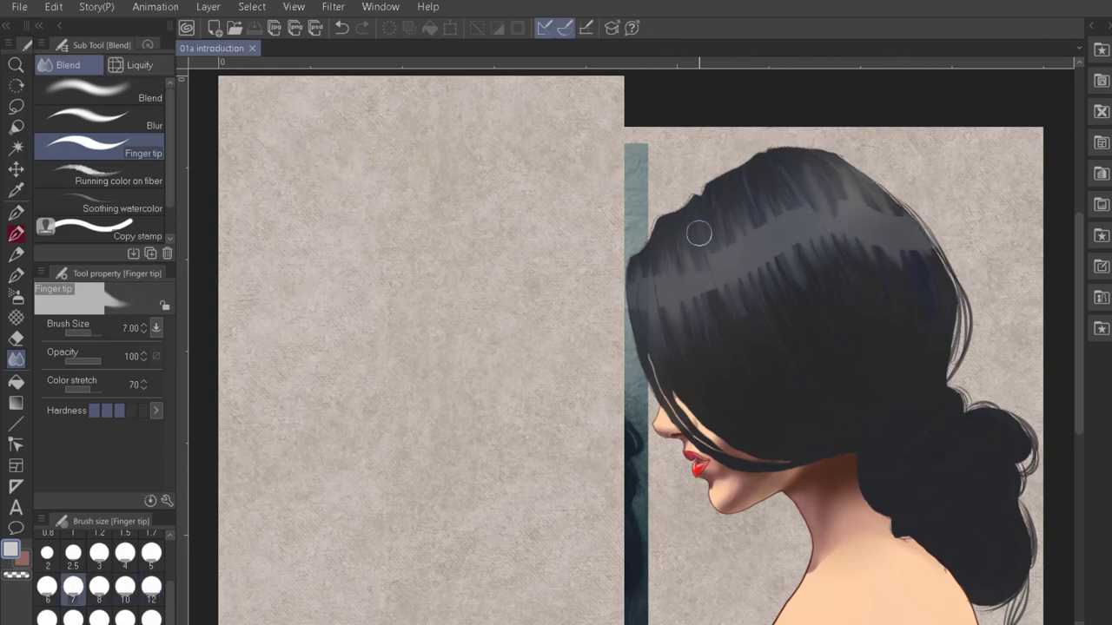
drag(768, 193, 809, 279)
mouse_move(881, 221)
mouse_down()
mouse_move(791, 283)
mouse_move(756, 261)
mouse_move(742, 314)
mouse_move(685, 262)
mouse_move(707, 310)
mouse_move(653, 262)
mouse_move(655, 285)
mouse_move(696, 312)
mouse_move(679, 260)
mouse_move(870, 233)
mouse_move(840, 164)
mouse_move(891, 254)
mouse_move(886, 206)
mouse_move(934, 320)
mouse_move(921, 265)
mouse_move(939, 263)
mouse_move(957, 299)
mouse_move(904, 225)
mouse_move(924, 268)
mouse_move(872, 224)
mouse_move(902, 268)
mouse_move(812, 171)
mouse_move(879, 295)
mouse_move(839, 203)
mouse_up()
mouse_move(822, 293)
mouse_down()
mouse_move(794, 265)
mouse_move(757, 276)
mouse_move(751, 313)
mouse_move(721, 296)
mouse_up()
mouse_move(725, 369)
mouse_down()
mouse_move(640, 311)
mouse_move(648, 318)
mouse_move(660, 227)
mouse_move(667, 374)
mouse_move(640, 299)
mouse_move(641, 258)
mouse_up()
mouse_move(872, 215)
mouse_down()
mouse_move(886, 217)
mouse_move(874, 243)
mouse_up()
Draw light grey strands through the highlight from the front to the back of the head with the Elegant Tapered Pen at size 5
click(16, 233)
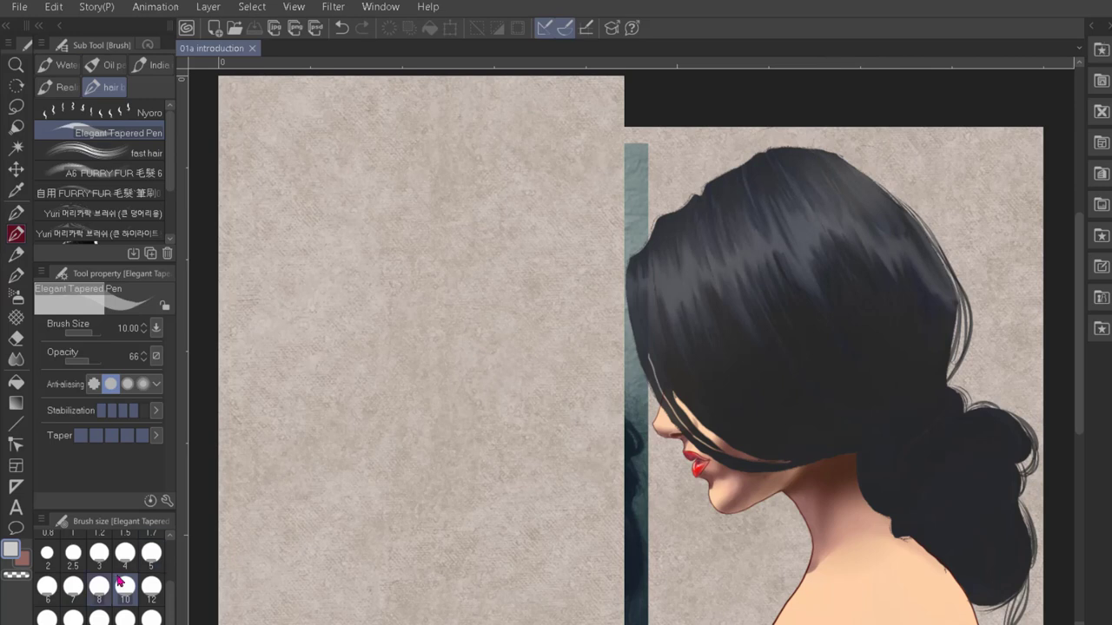
click(151, 552)
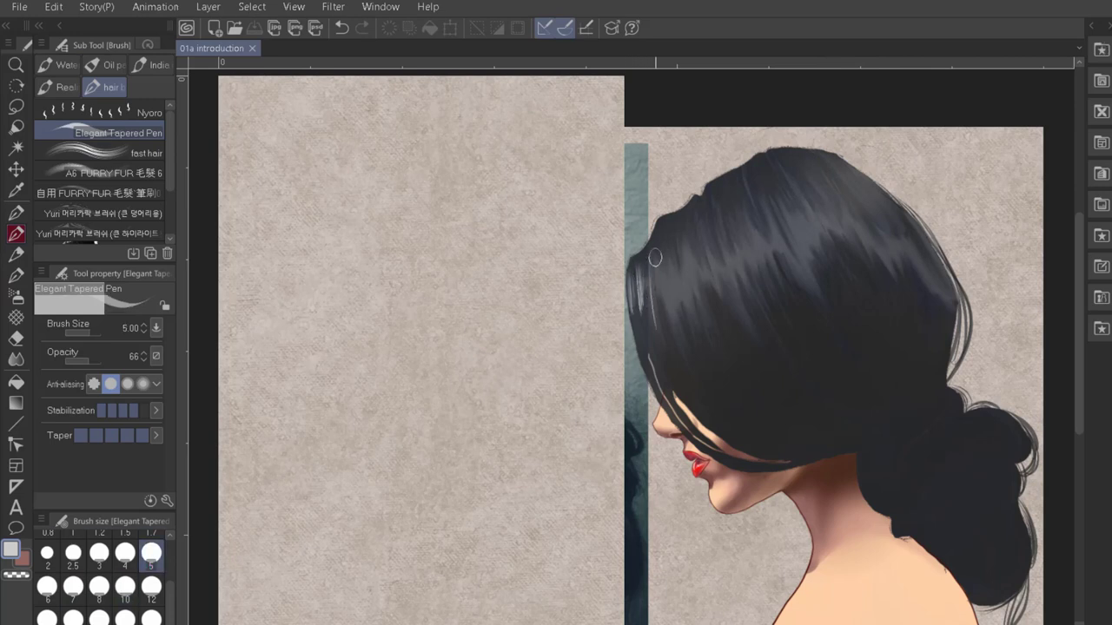
mouse_move(663, 297)
mouse_down()
mouse_move(676, 261)
mouse_move(698, 248)
mouse_move(717, 269)
mouse_move(724, 248)
mouse_move(770, 248)
mouse_move(793, 223)
mouse_move(829, 278)
mouse_move(811, 199)
mouse_move(831, 173)
mouse_move(938, 290)
mouse_up()
key(ctrl+z)
drag(876, 199, 912, 284)
mouse_move(887, 222)
mouse_down()
mouse_move(920, 290)
mouse_move(915, 275)
mouse_move(943, 298)
mouse_move(924, 276)
mouse_up()
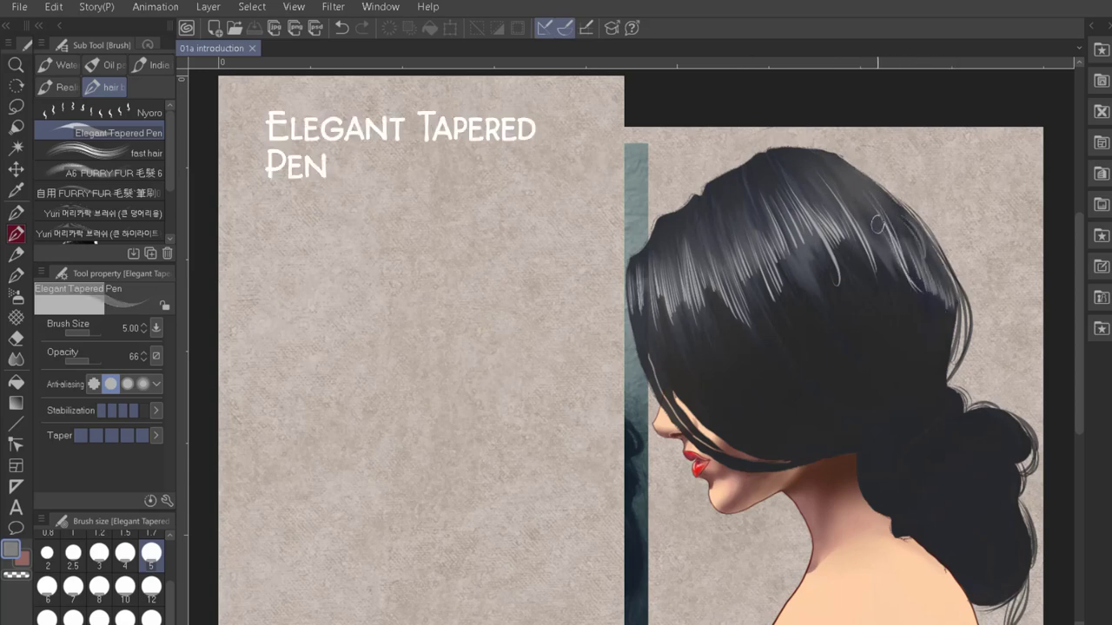
drag(872, 224, 900, 271)
drag(835, 210, 860, 253)
drag(803, 218, 838, 309)
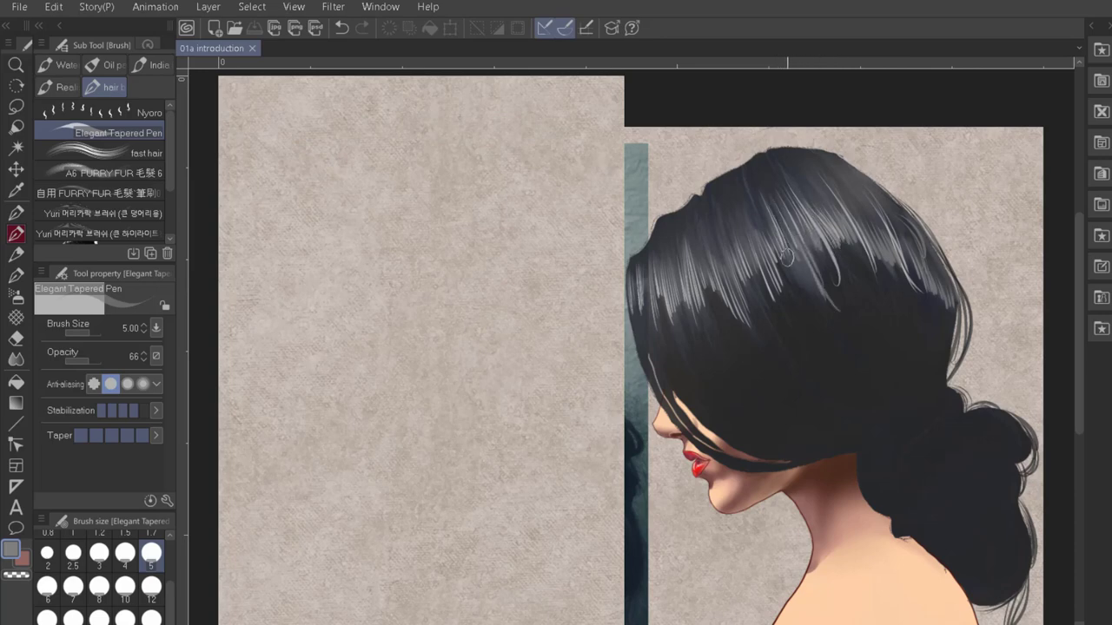
Soften the new highlight strands with the Blur tool at size 6 and the Blend tool at size 8
key(j)
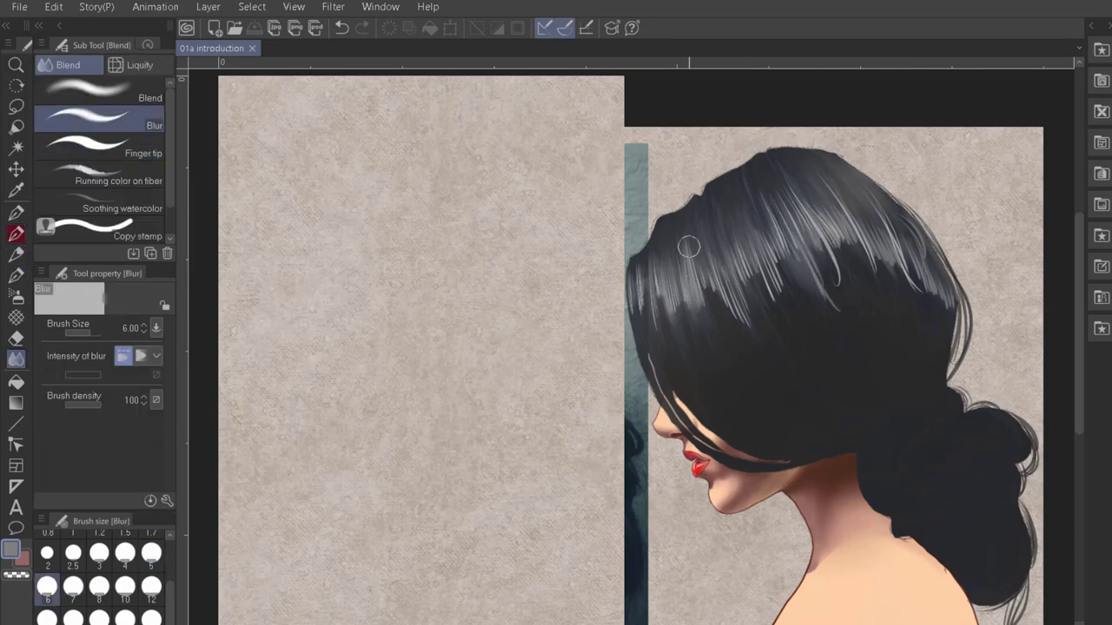
mouse_move(706, 316)
mouse_down()
mouse_move(756, 284)
mouse_move(777, 304)
mouse_move(839, 286)
mouse_move(810, 286)
mouse_move(848, 218)
mouse_move(937, 286)
mouse_up()
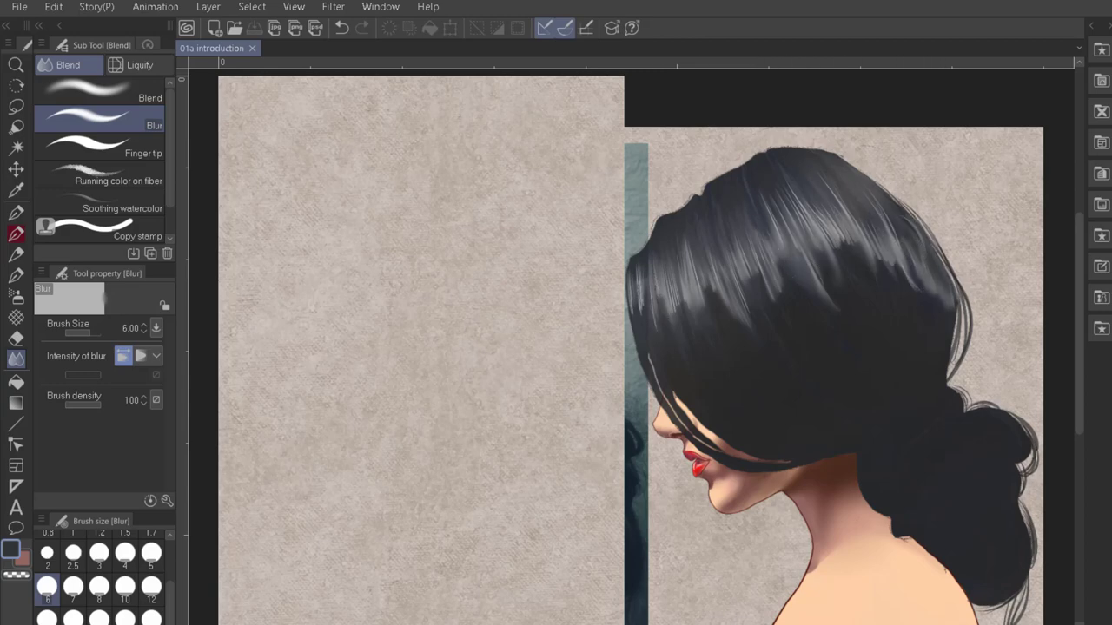
click(160, 101)
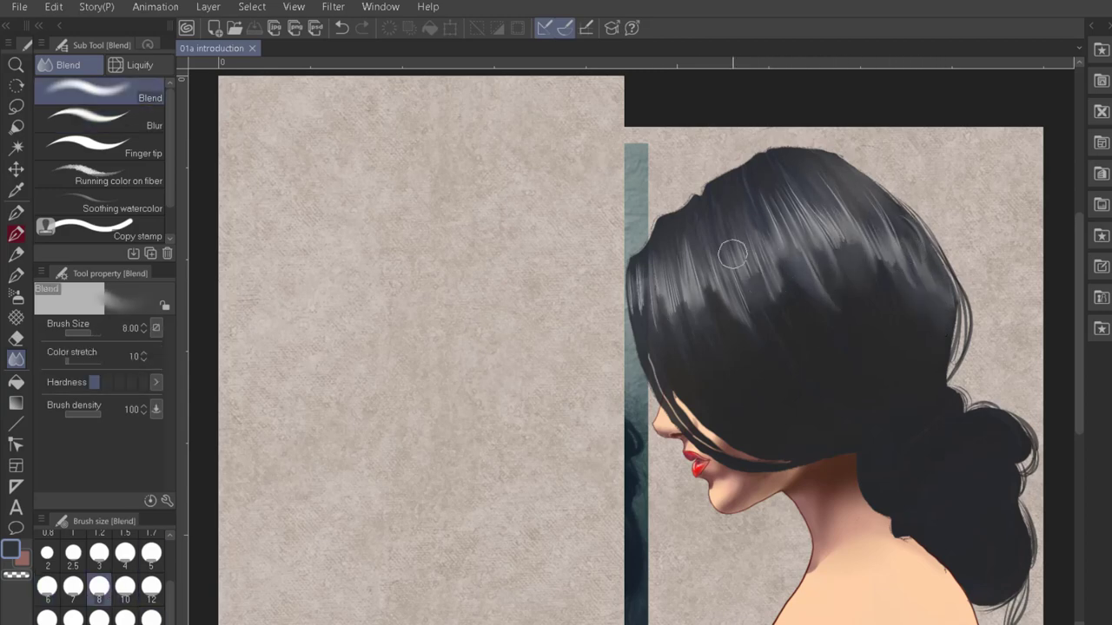
Smudge the lower ends of the highlight strands into the dark hair with the Finger tip tool at size 7
click(139, 148)
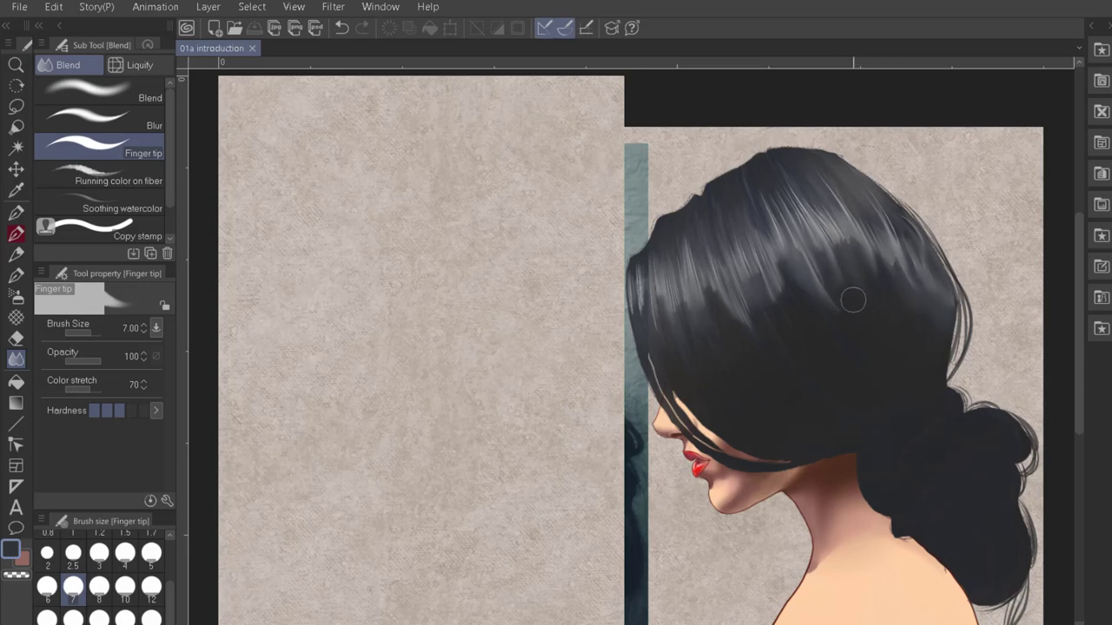
drag(828, 274, 823, 254)
drag(799, 280, 794, 259)
mouse_move(768, 304)
mouse_down()
mouse_move(760, 284)
mouse_move(721, 286)
mouse_up()
mouse_move(695, 316)
mouse_down()
mouse_move(689, 296)
mouse_move(665, 299)
mouse_up()
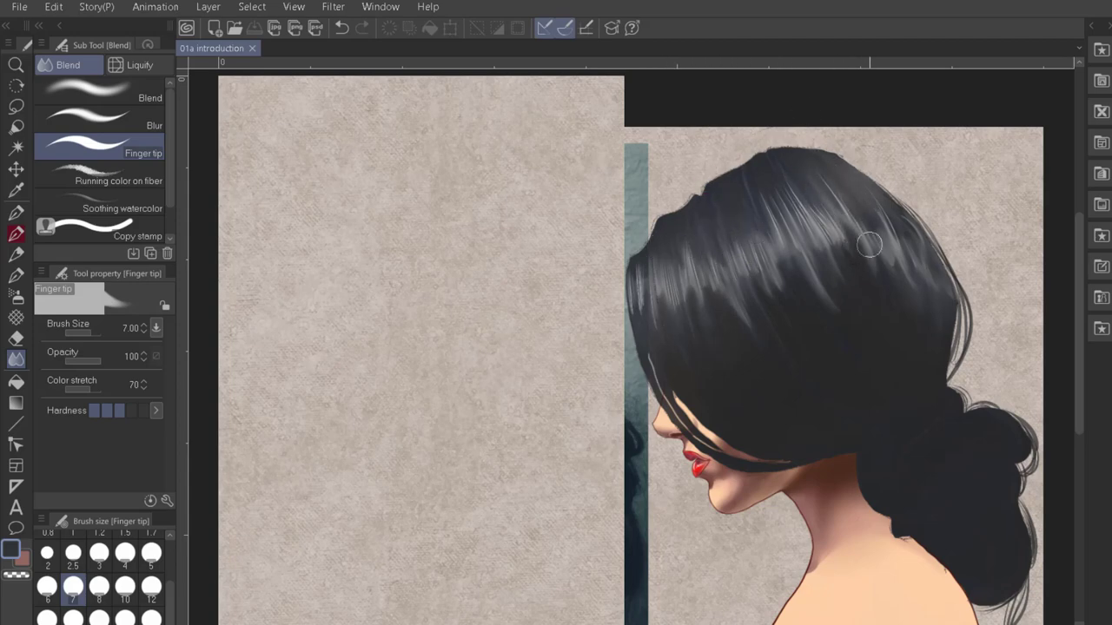
Paint trial grey strands through the front highlight with the fast hair brush at size 6 and undo the last two strokes
key(b)
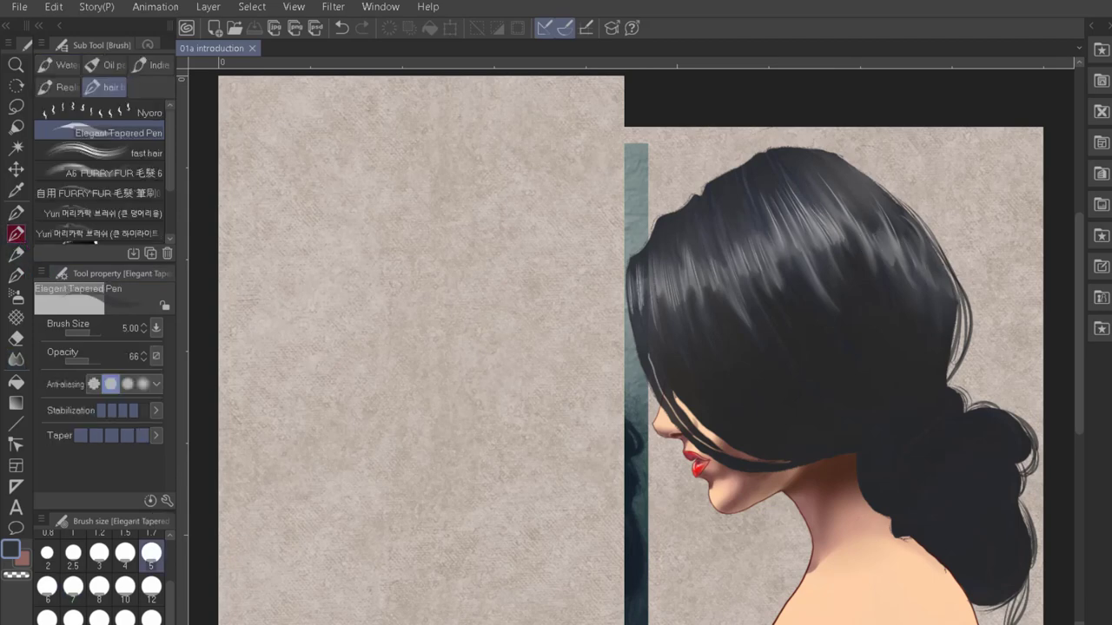
click(146, 153)
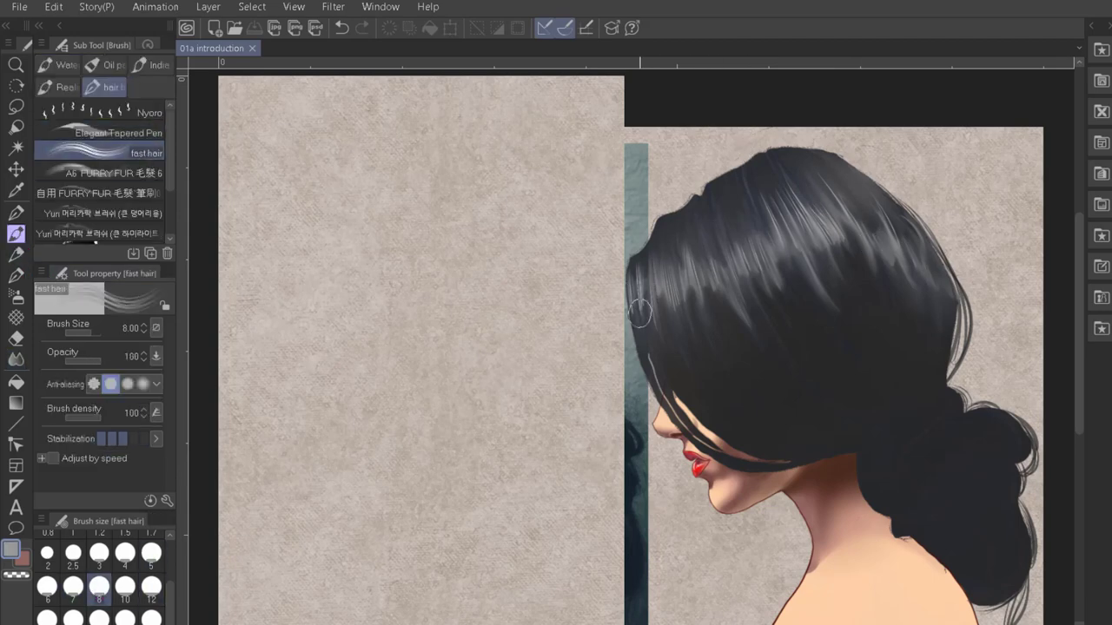
click(47, 587)
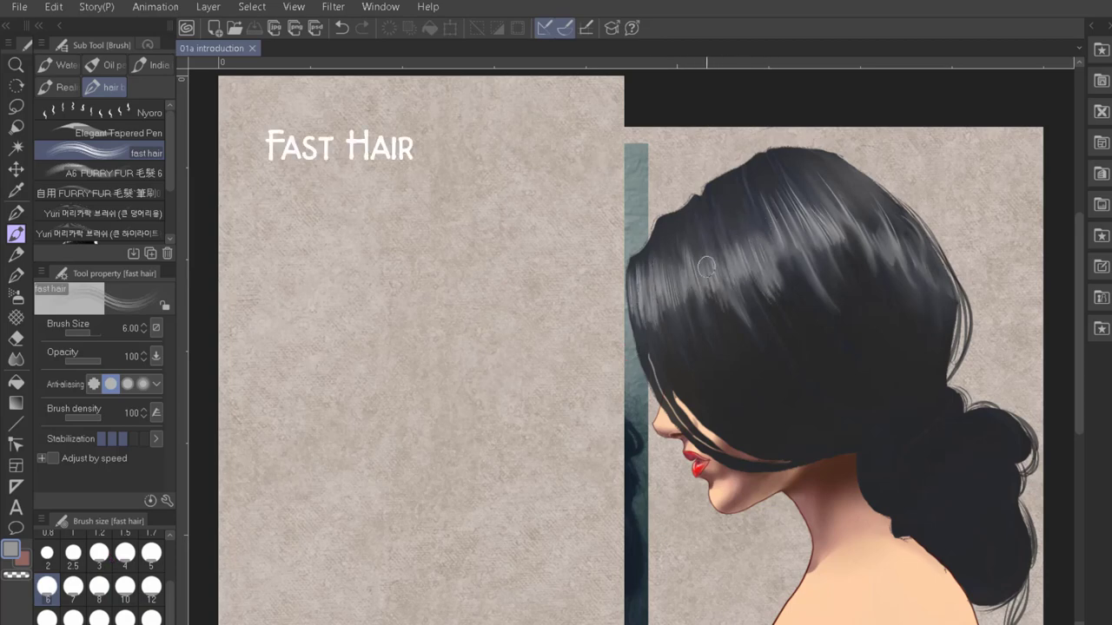
key(ctrl+z)
key(ctrl+z)
Paint fine grey strands across the highlight band from the front to the back of the head with the fast hair brush at size 3
click(99, 555)
mouse_move(634, 311)
mouse_down()
mouse_move(641, 332)
mouse_move(656, 330)
mouse_up()
drag(661, 294, 674, 329)
drag(686, 272, 695, 303)
mouse_move(713, 249)
mouse_down()
mouse_move(711, 322)
mouse_move(690, 269)
mouse_move(764, 292)
mouse_up()
mouse_move(772, 231)
mouse_down()
mouse_move(837, 209)
mouse_move(891, 242)
mouse_move(865, 187)
mouse_move(945, 280)
mouse_move(876, 200)
mouse_move(886, 214)
mouse_move(767, 235)
mouse_move(764, 262)
mouse_move(708, 272)
mouse_move(660, 231)
mouse_up()
drag(854, 217, 881, 256)
mouse_move(866, 218)
mouse_down()
mouse_move(888, 261)
mouse_move(859, 255)
mouse_move(789, 288)
mouse_up()
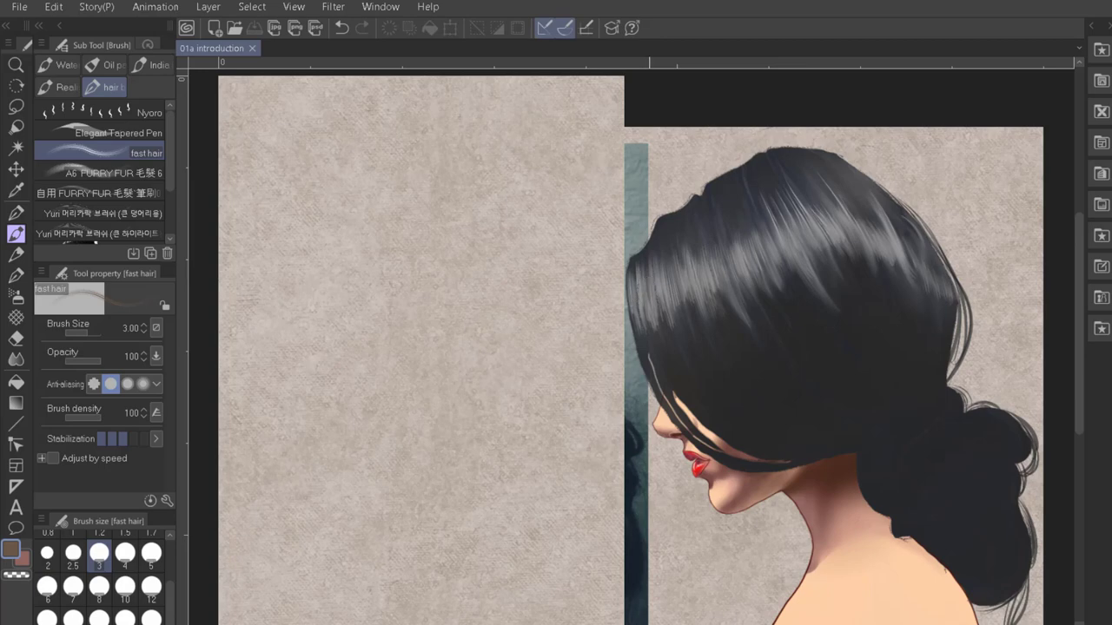
Brighten the core of the highlight band and its upper back part with light grey fast hair strands at size 3
alt+click(678, 304)
drag(636, 285, 648, 307)
mouse_move(651, 274)
mouse_down()
mouse_move(659, 320)
mouse_move(669, 301)
mouse_up()
mouse_move(674, 268)
mouse_down()
mouse_move(683, 303)
mouse_move(786, 239)
mouse_move(786, 226)
mouse_move(804, 255)
mouse_up()
drag(818, 225, 838, 243)
drag(835, 222, 884, 252)
drag(769, 264, 782, 285)
mouse_move(756, 256)
mouse_down()
mouse_move(771, 285)
mouse_move(756, 286)
mouse_up()
mouse_move(716, 264)
mouse_down()
mouse_move(733, 299)
mouse_move(667, 300)
mouse_up()
alt+click(806, 202)
mouse_move(806, 197)
mouse_down()
mouse_move(835, 238)
mouse_move(853, 235)
mouse_up()
drag(825, 187, 846, 224)
mouse_move(772, 231)
mouse_down()
mouse_move(742, 245)
mouse_move(790, 235)
mouse_move(730, 278)
mouse_move(707, 258)
mouse_move(675, 292)
mouse_up()
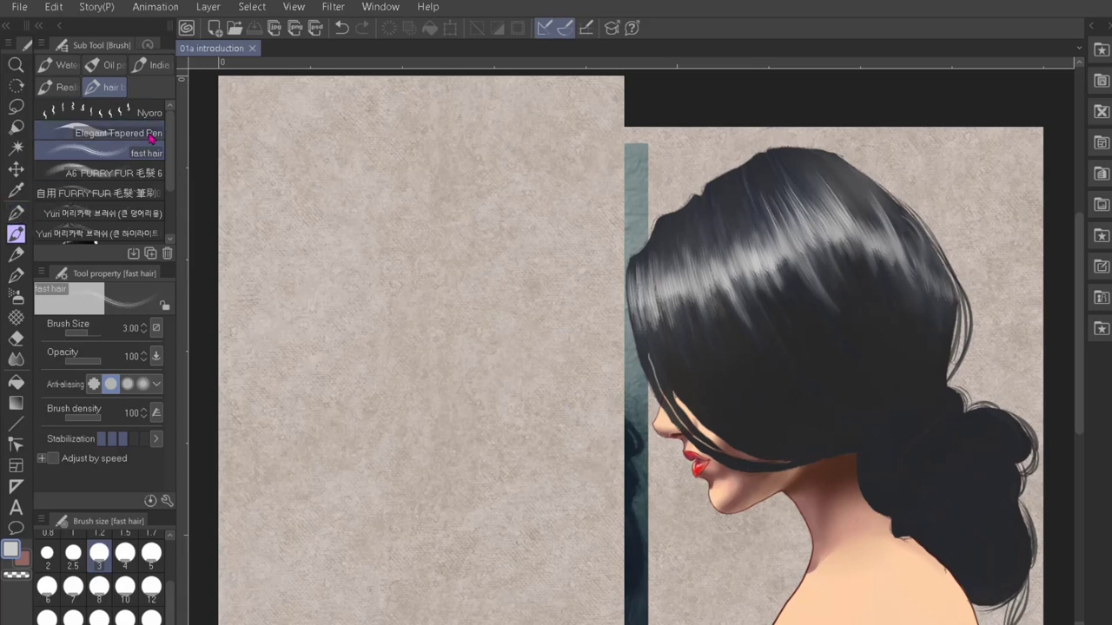
Draw thin strands below the highlight band and curved grey strands through the low bun with the Elegant Tapered Pen at size 3
click(117, 133)
click(99, 556)
mouse_move(787, 257)
mouse_down()
mouse_move(808, 321)
mouse_move(776, 312)
mouse_move(791, 351)
mouse_up()
drag(750, 274, 773, 346)
drag(712, 273, 735, 365)
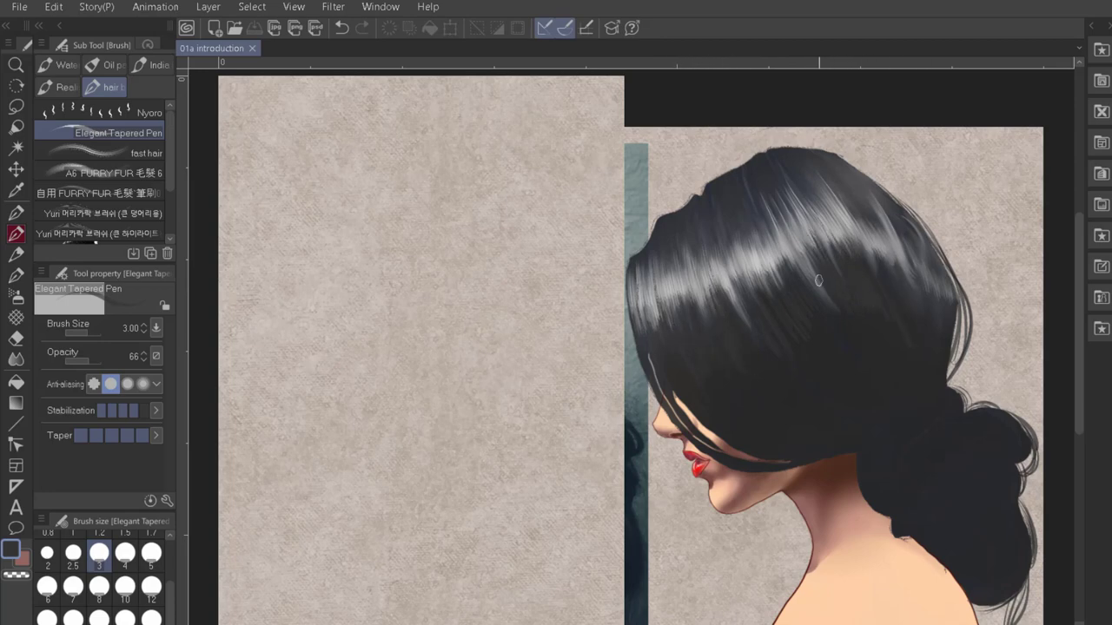
alt+click(815, 342)
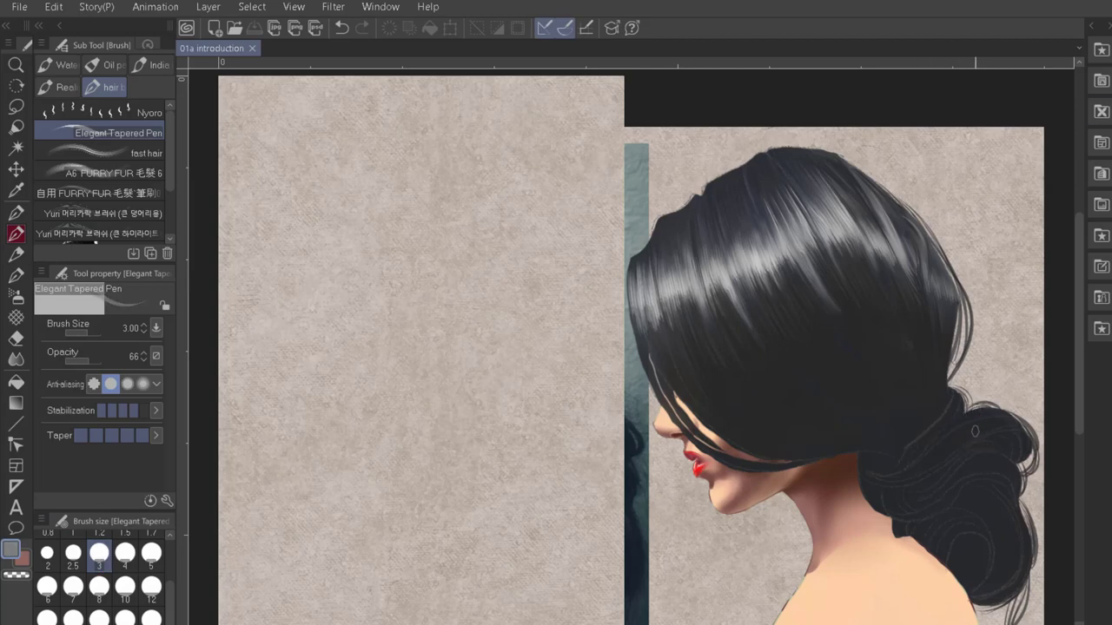
Paint soft grey highlights along the bun's curls with the fast hair brush at size 3
click(122, 153)
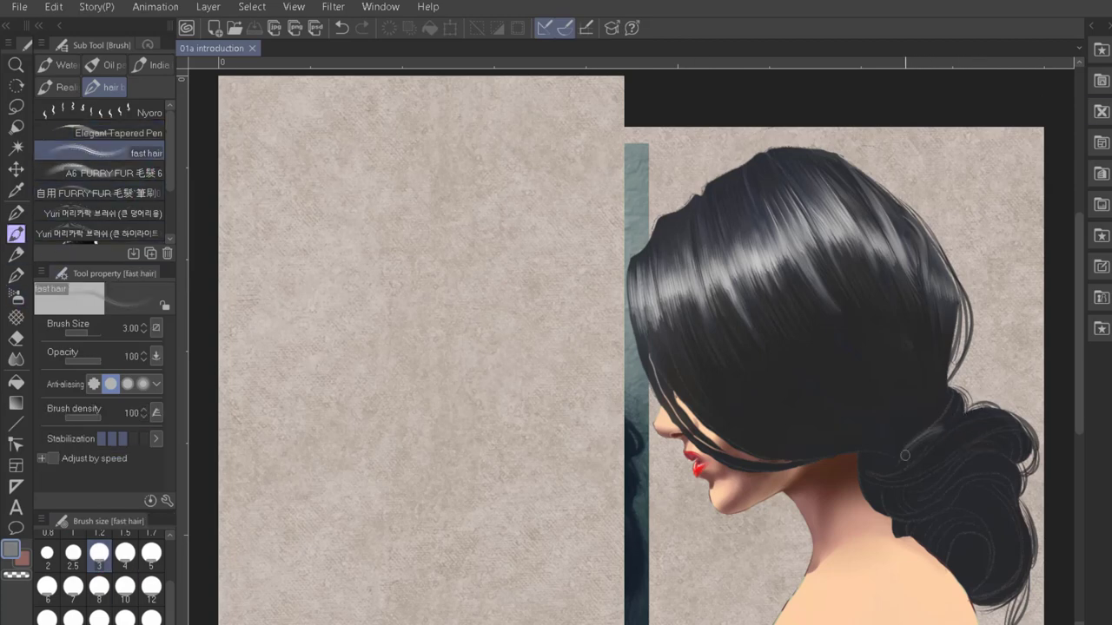
mouse_move(880, 478)
mouse_down()
mouse_move(995, 423)
mouse_move(954, 462)
mouse_up()
mouse_move(928, 522)
mouse_down()
mouse_move(987, 486)
mouse_move(893, 518)
mouse_move(958, 520)
mouse_move(948, 544)
mouse_move(934, 535)
mouse_move(996, 512)
mouse_move(1013, 569)
mouse_up()
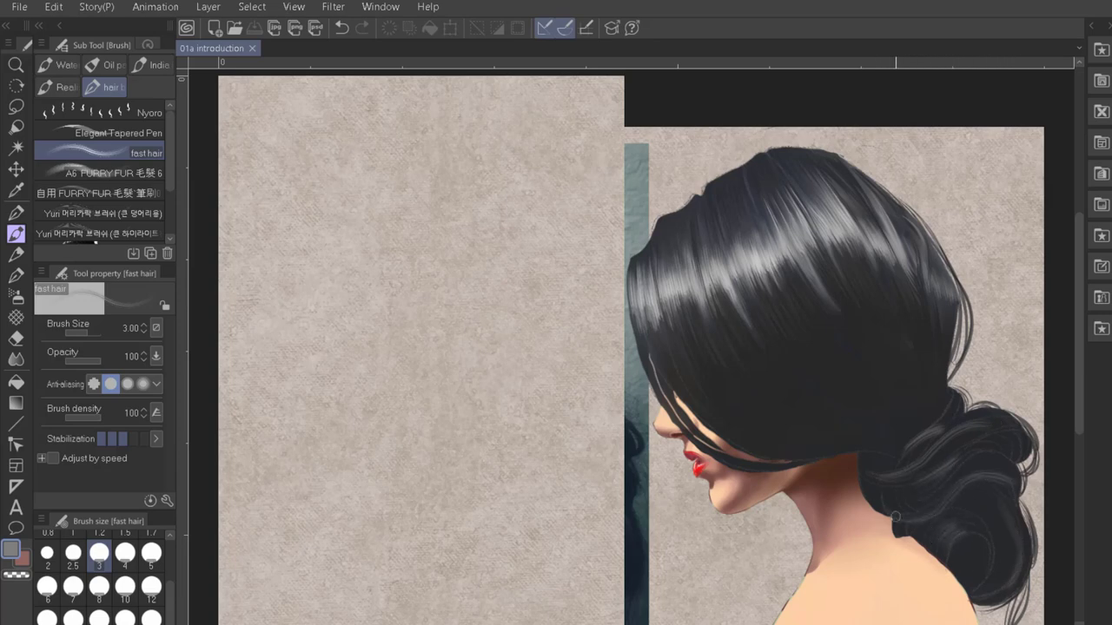
Brighten the bun's highlights with light grey fast hair strokes at sizes 2.5 and 1.7
click(73, 553)
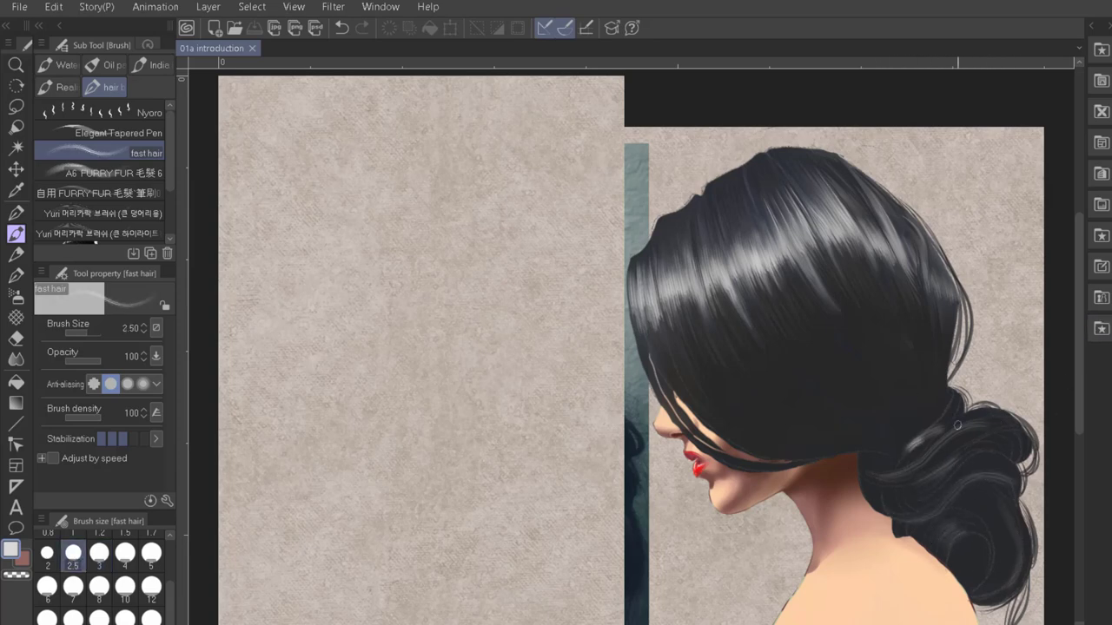
drag(931, 502, 912, 476)
scroll(171, 574, up, 3)
click(151, 590)
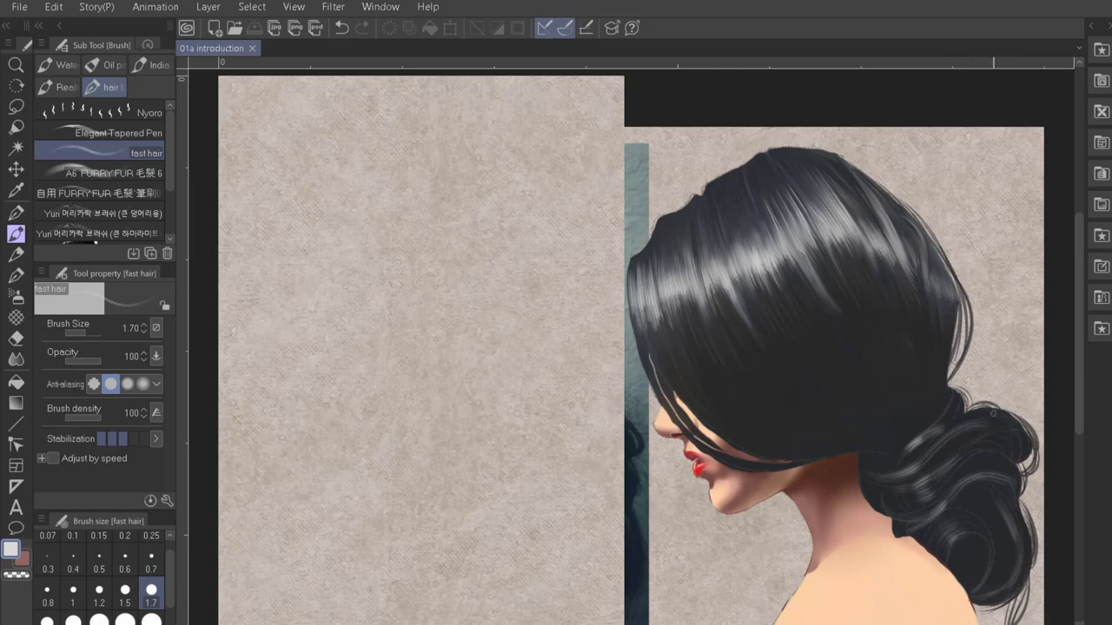
Draw fine light strands over the bun's curls with the Elegant Tapered Pen at size 1, undoing the unwanted strokes
click(99, 133)
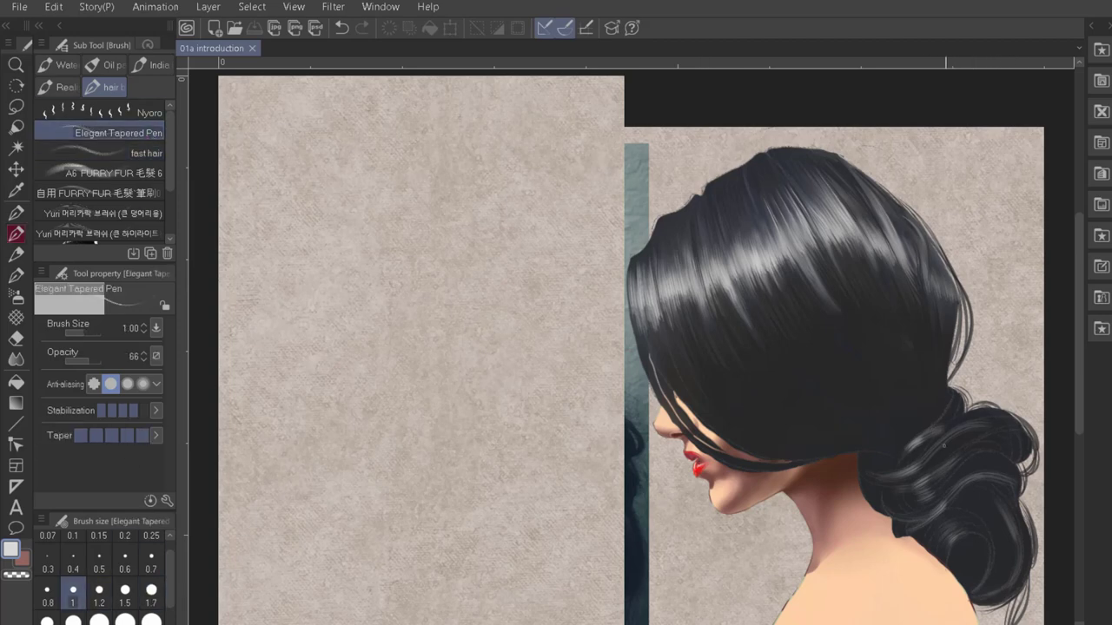
drag(1011, 432, 973, 421)
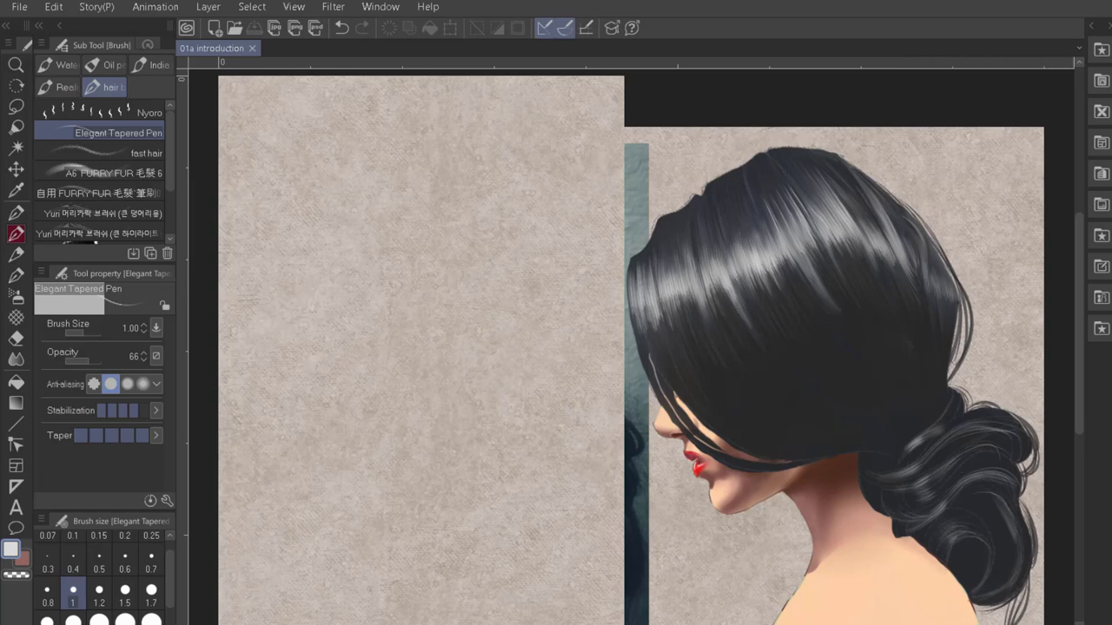
key(ctrl+z)
key(ctrl+z)
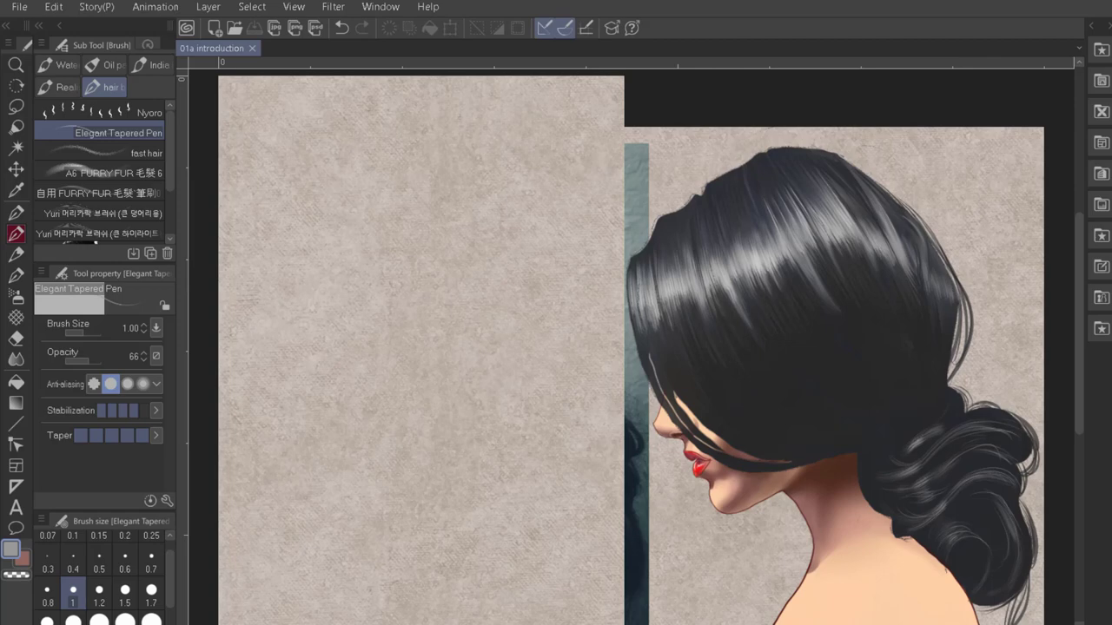
key(ctrl+z)
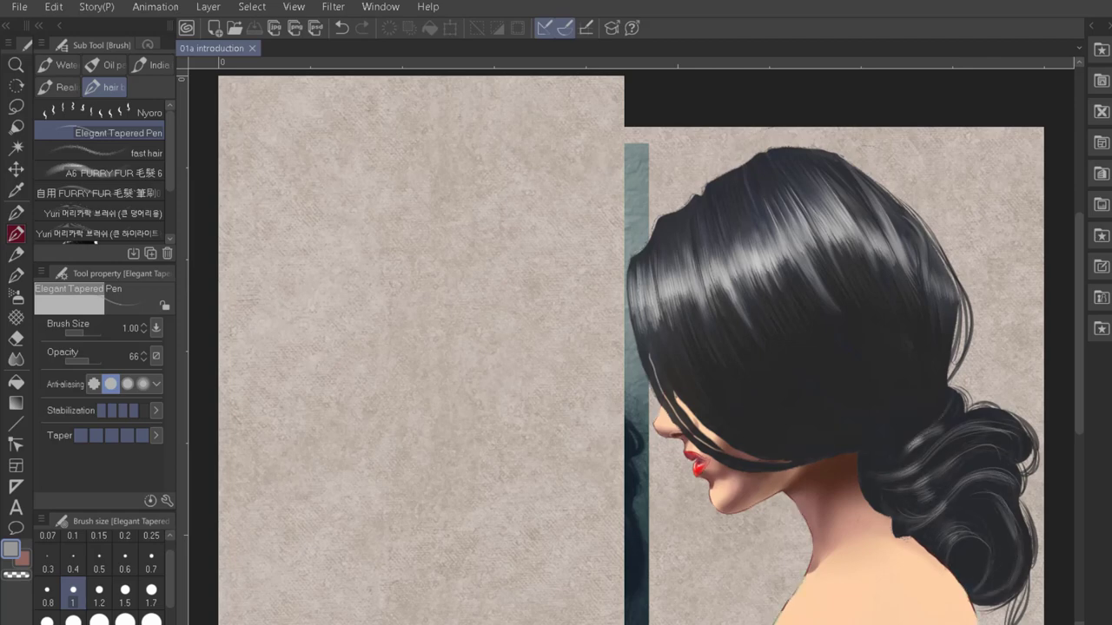
alt+click(901, 440)
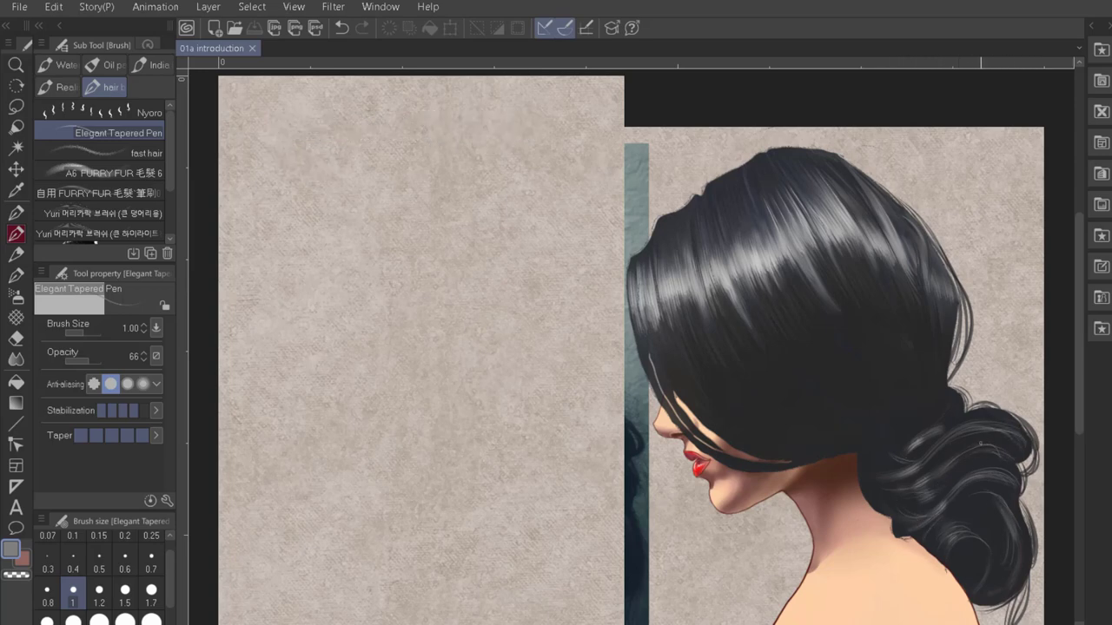
Soften the bun's strands into the dark hair with the Finger tip tool at size 7 and the Blend tool at size 8
key(j)
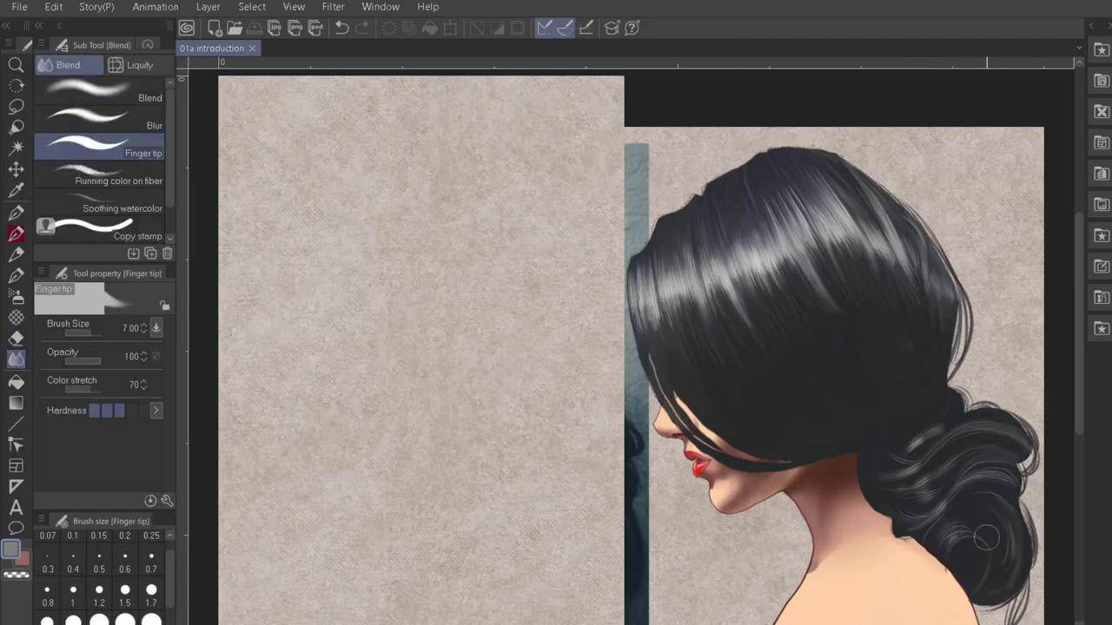
key(j)
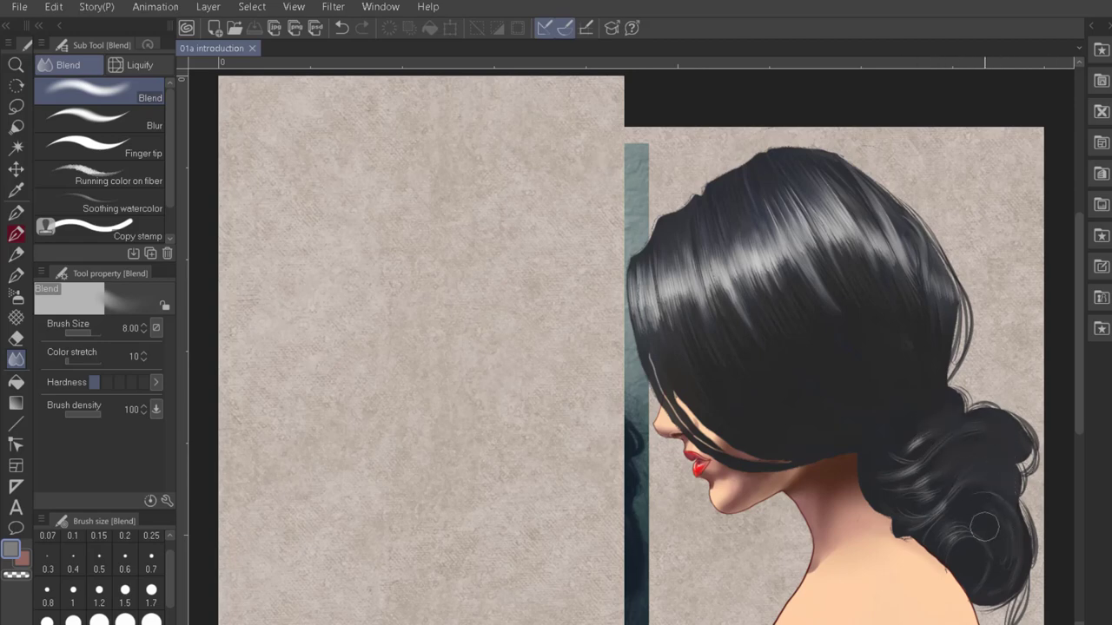
key(e)
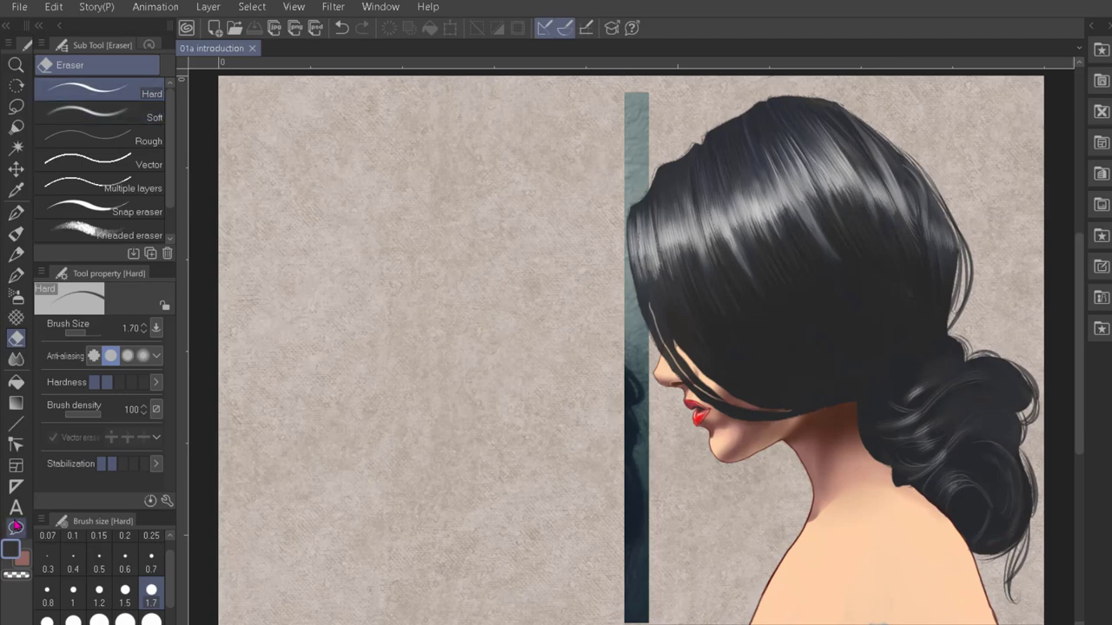
Set the Elegant Tapered Pen to transparent colour at size 1 for carving the front hair lock
key(b)
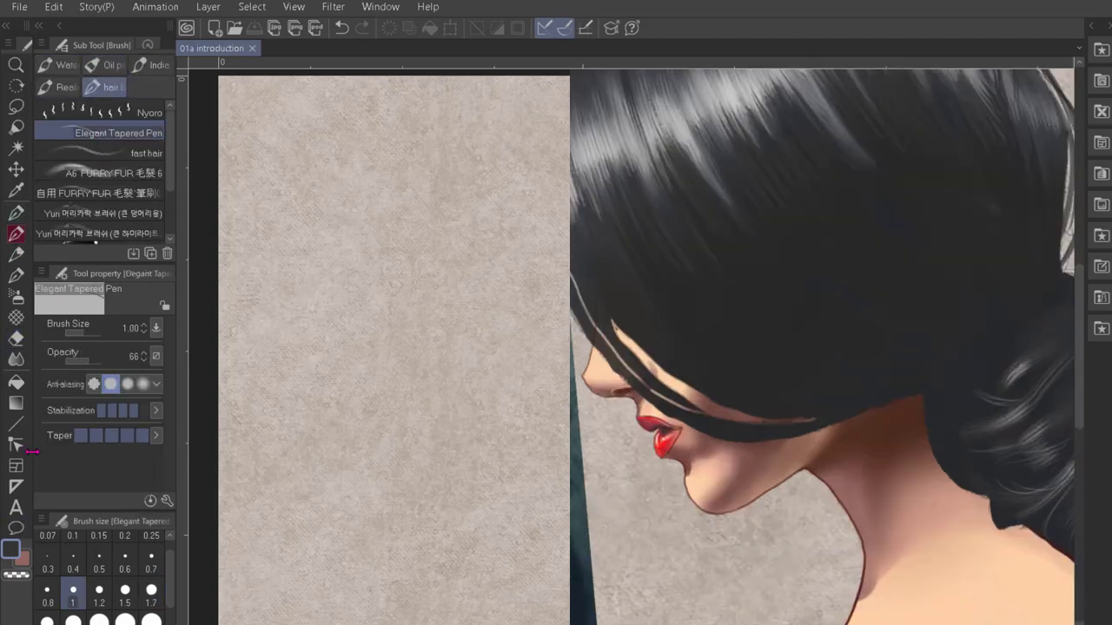
click(16, 575)
click(99, 620)
click(73, 590)
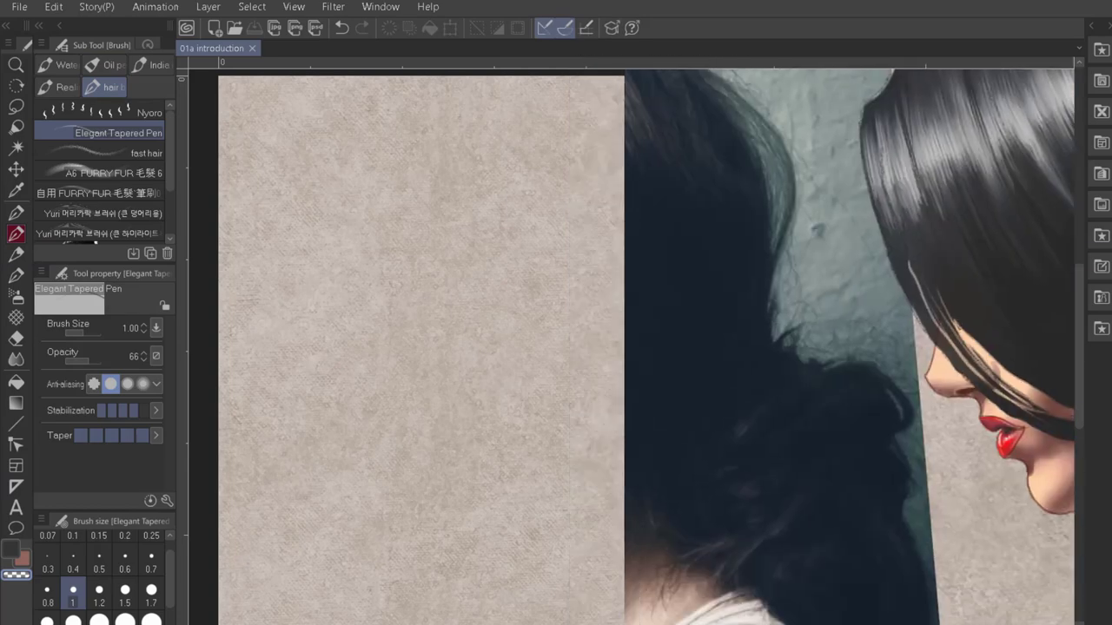
Try carving thin gaps along the front hair lock with the transparent Elegant Tapered Pen at size 1.7
click(151, 590)
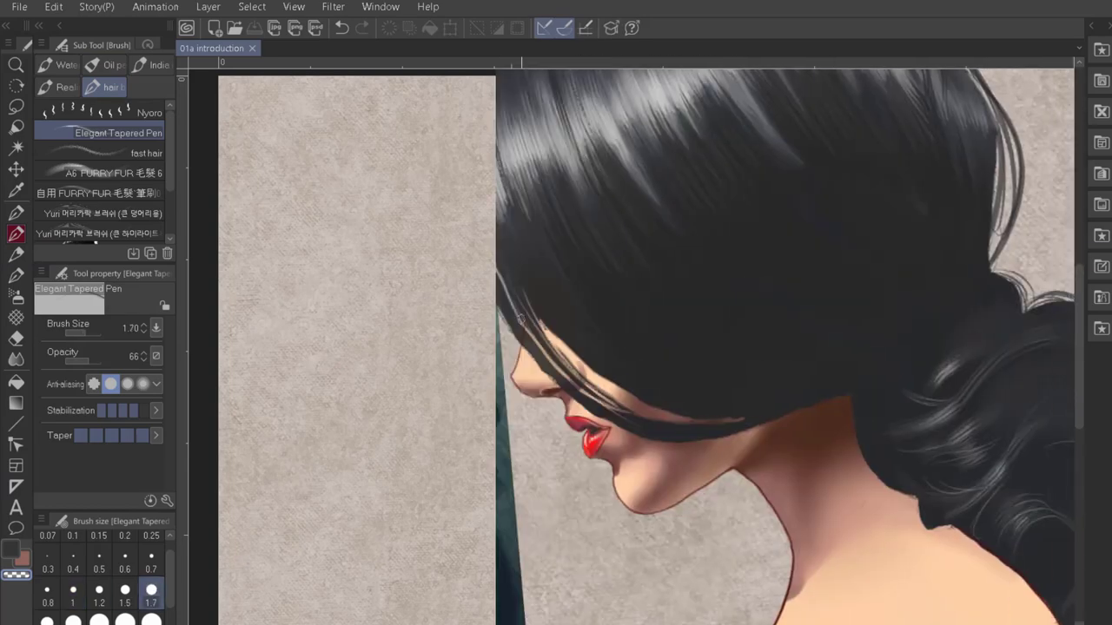
drag(501, 281, 727, 431)
key(ctrl+z)
Thin the front hair lock across the face with transparent Elegant Tapered Pen strokes at size 5
key(ctrl+z)
click(73, 619)
click(151, 619)
key(ctrl+z)
mouse_move(535, 311)
mouse_down()
mouse_move(745, 421)
mouse_move(515, 310)
mouse_move(572, 371)
mouse_move(677, 431)
mouse_move(782, 411)
mouse_up()
drag(501, 271, 662, 436)
drag(502, 276, 729, 427)
Carve fine translucent gaps along the front hair lock with the transparent fast hair brush at size 1.7
click(143, 153)
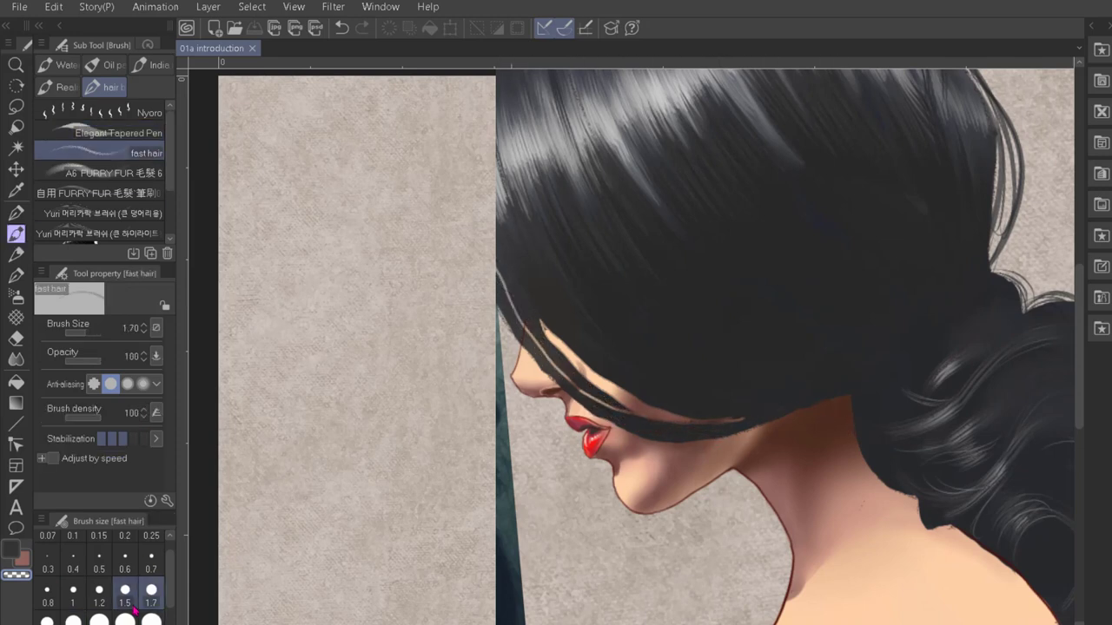
drag(519, 299, 634, 406)
drag(502, 271, 686, 426)
drag(583, 393, 631, 418)
drag(499, 295, 751, 429)
drag(497, 260, 567, 361)
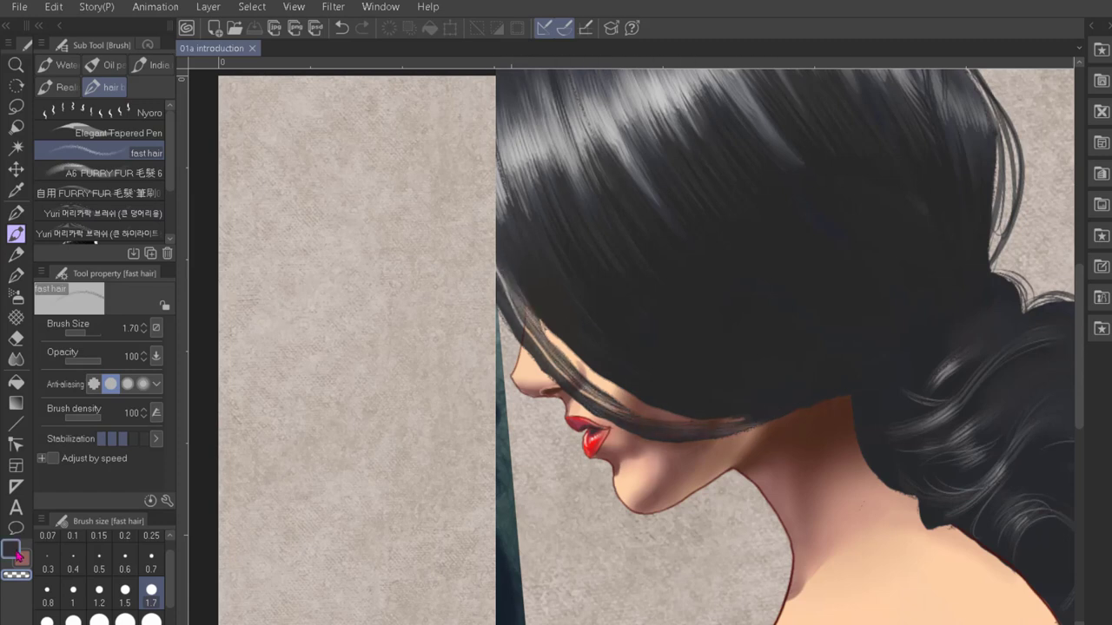
Draw fine dark strands over the thinned front hair lock with the Elegant Tapered Pen at size 1
click(113, 133)
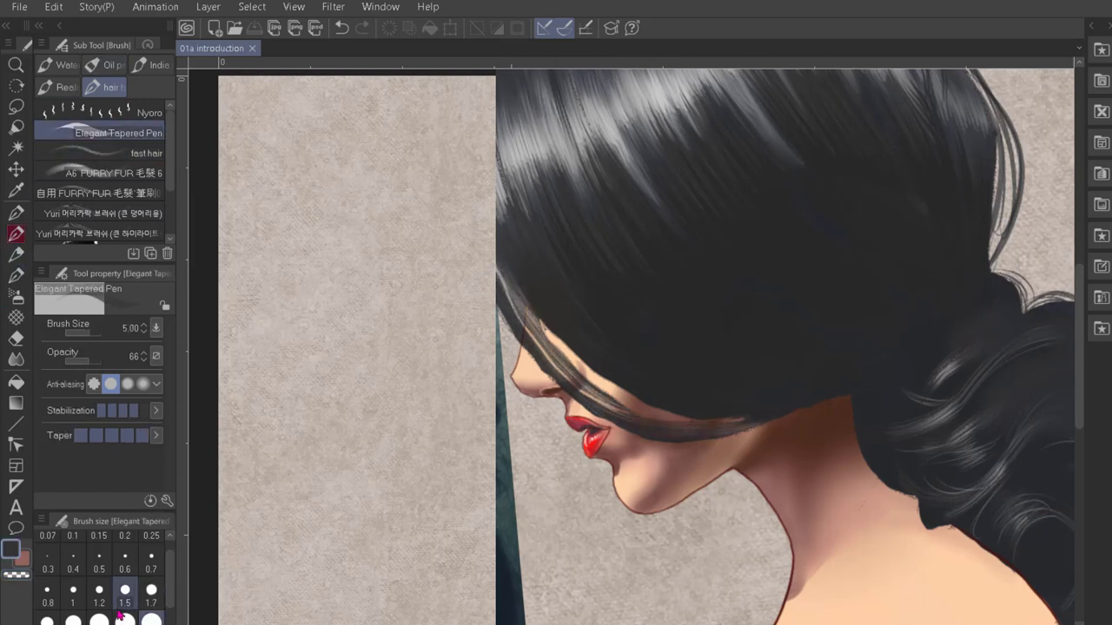
drag(618, 426, 756, 434)
mouse_move(540, 323)
mouse_down()
mouse_move(707, 425)
mouse_move(633, 403)
mouse_move(744, 420)
mouse_up()
mouse_move(513, 291)
mouse_down()
mouse_move(733, 435)
mouse_move(610, 395)
mouse_up()
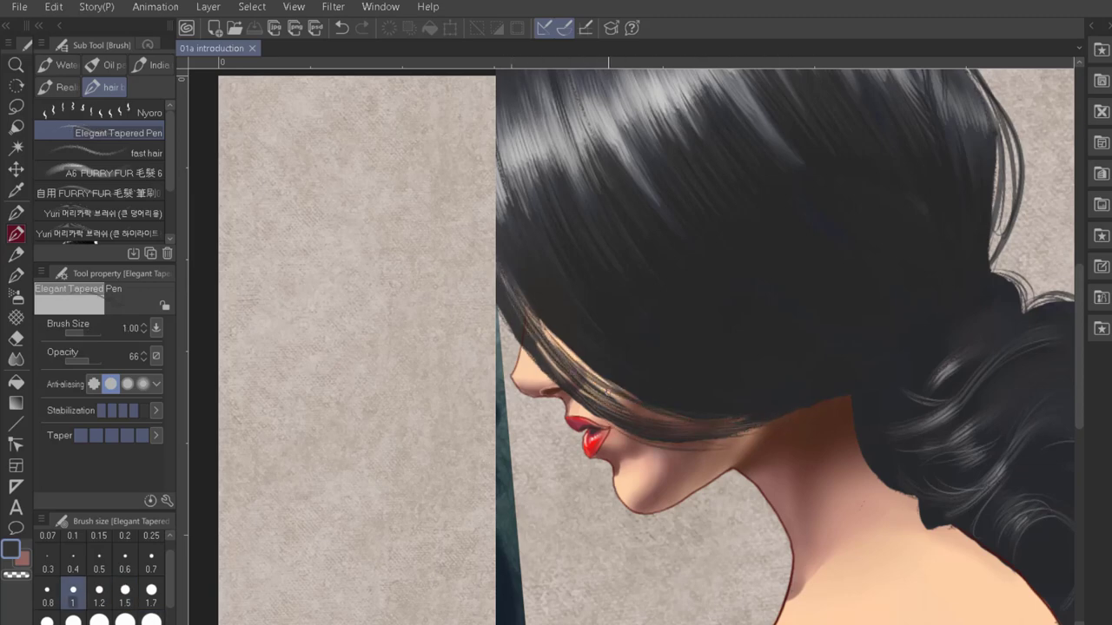
Draw fine dark flyaway strands below the jaw and along the front hairline with the Elegant Tapered Pen at size 1
mouse_move(874, 448)
mouse_down()
mouse_move(527, 448)
mouse_move(545, 493)
mouse_move(567, 499)
mouse_up()
mouse_move(568, 498)
mouse_down()
mouse_move(619, 512)
mouse_move(577, 529)
mouse_move(627, 509)
mouse_move(597, 529)
mouse_move(629, 538)
mouse_move(632, 511)
mouse_move(590, 527)
mouse_up()
drag(504, 431, 540, 490)
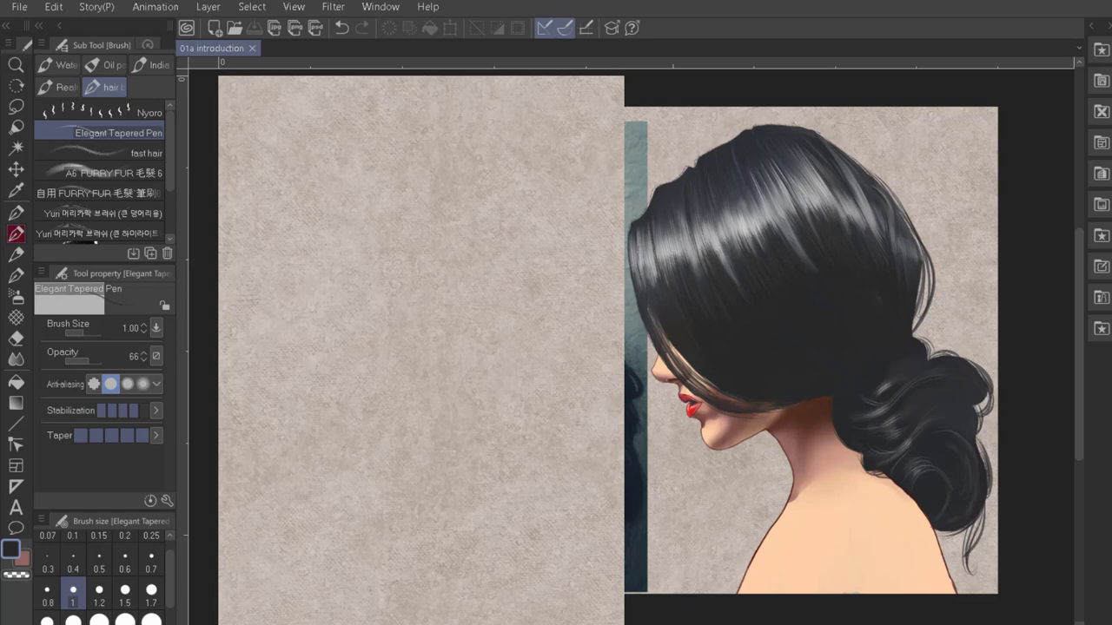
mouse_move(756, 436)
mouse_down()
mouse_move(787, 459)
mouse_move(766, 509)
mouse_up()
drag(628, 262, 638, 306)
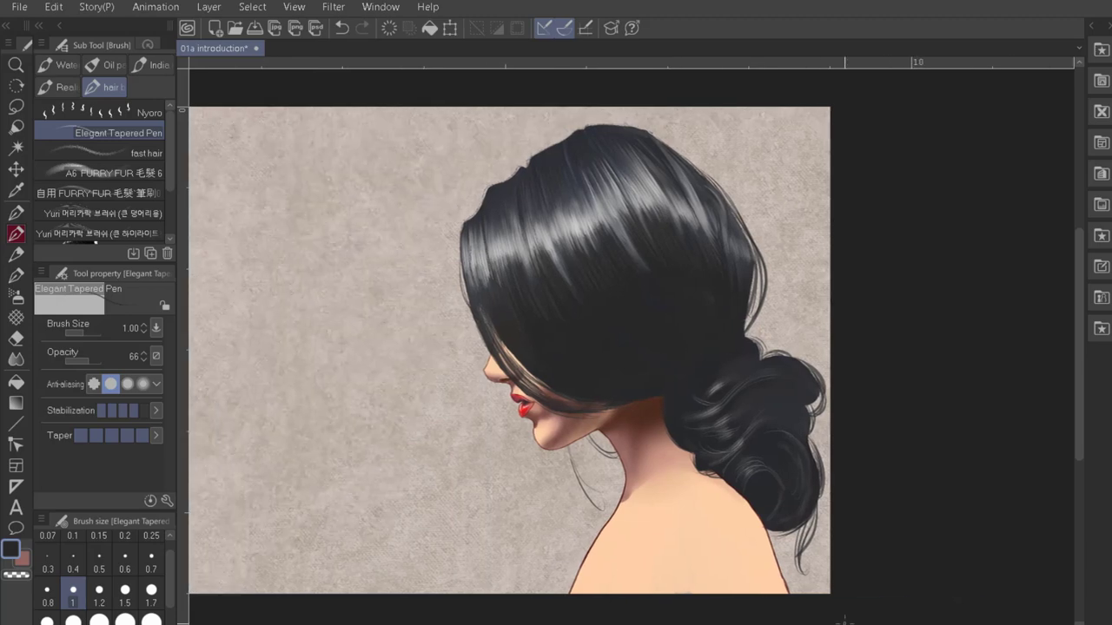
key(e)
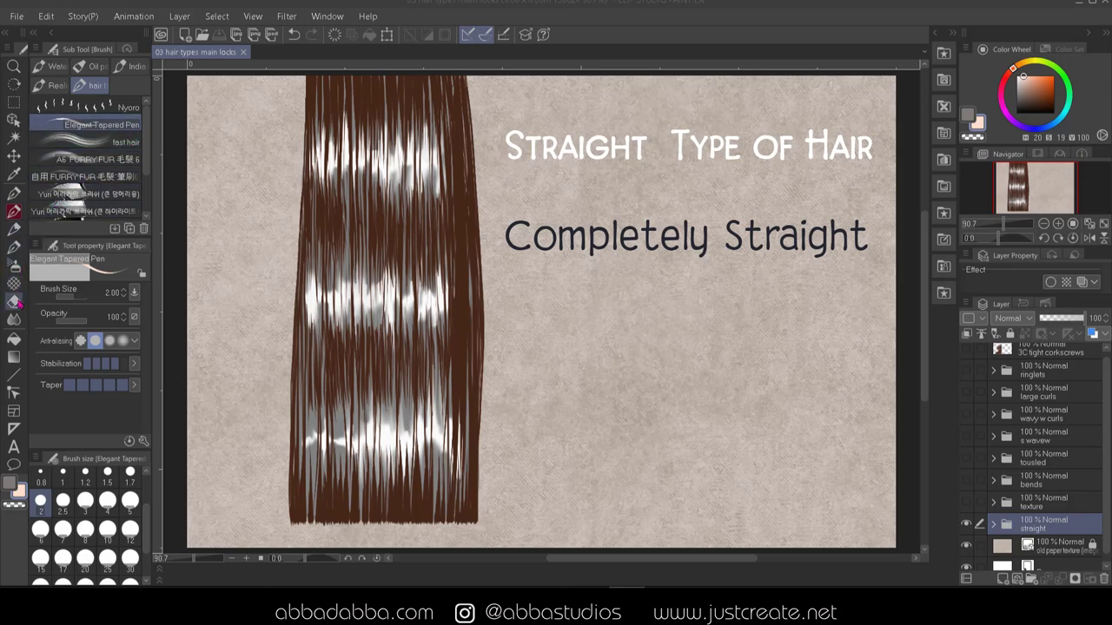
click(14, 320)
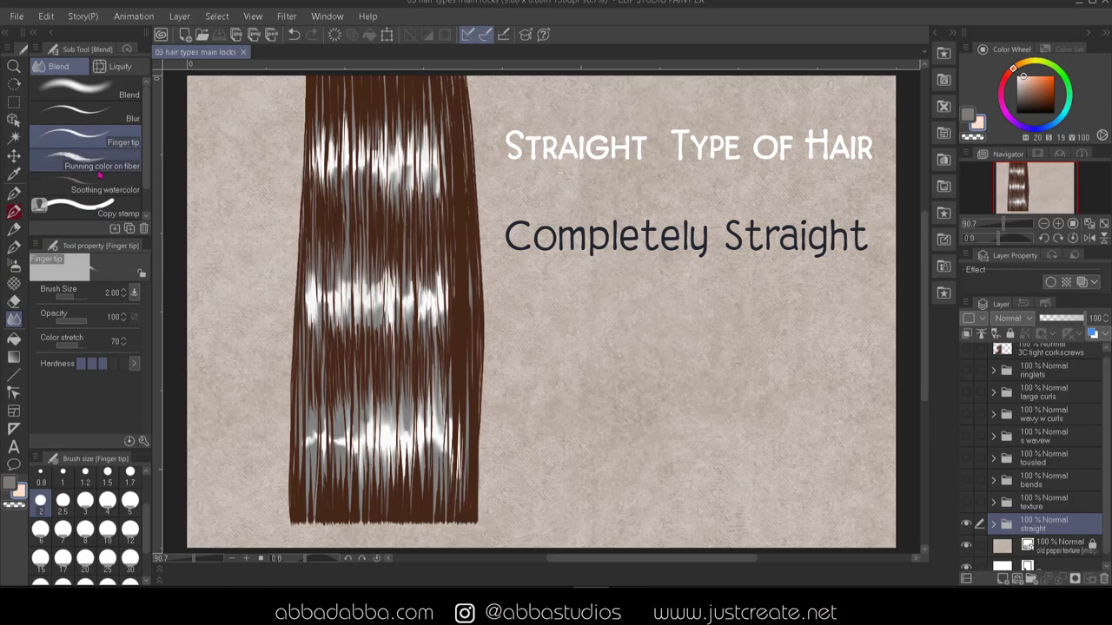
click(15, 211)
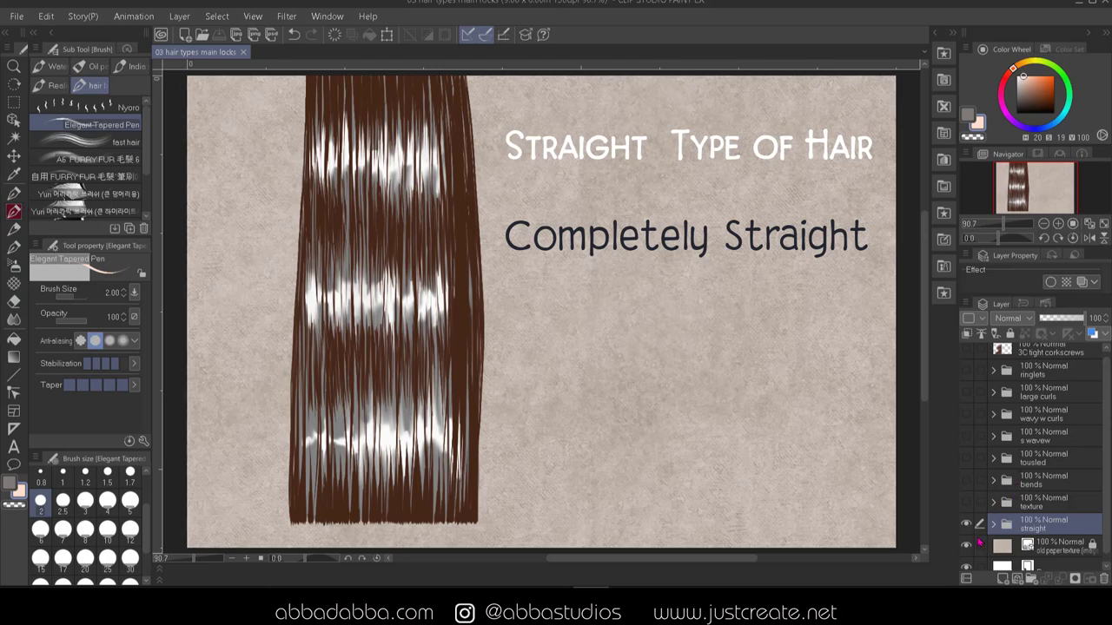
Hide the straight hair example and view the texture and bends examples one after another by switching their folders' visibility
click(966, 523)
click(965, 501)
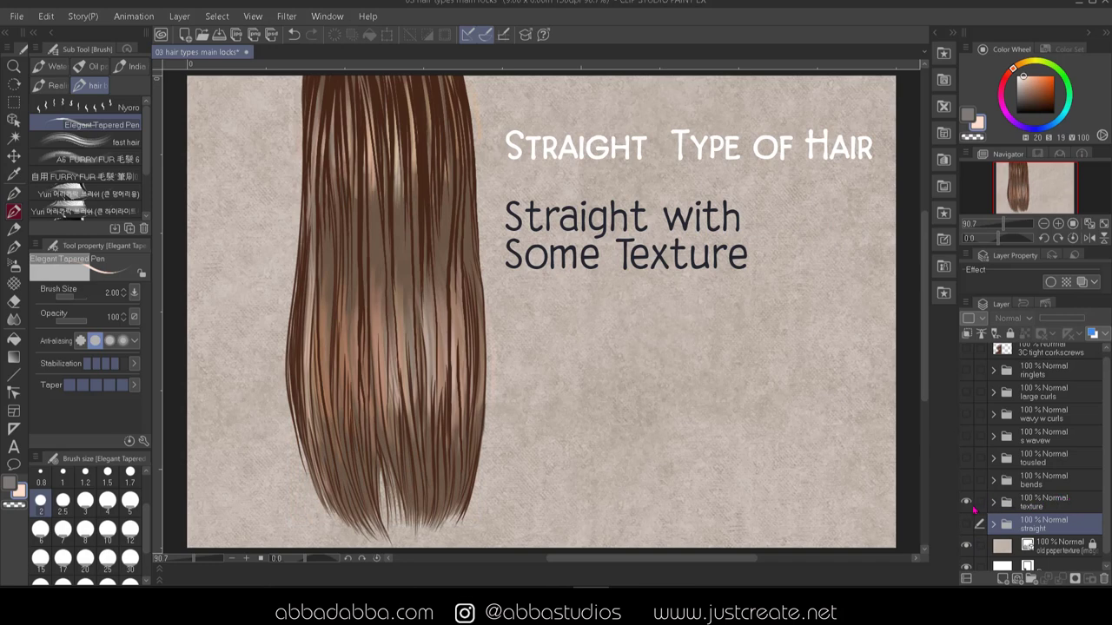
click(967, 502)
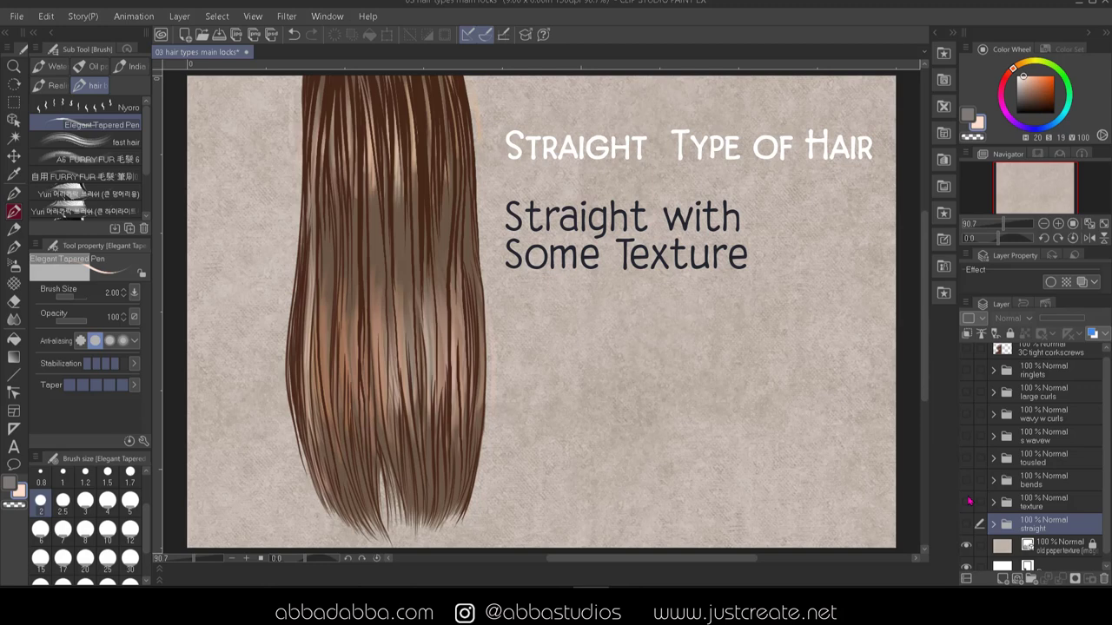
click(967, 501)
click(966, 479)
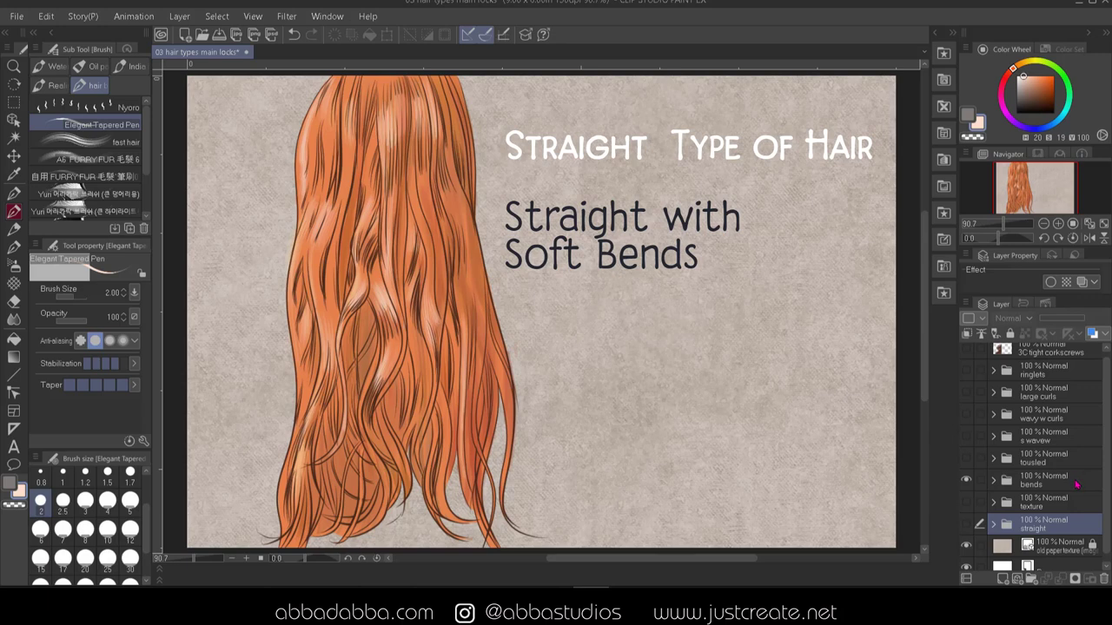
click(967, 480)
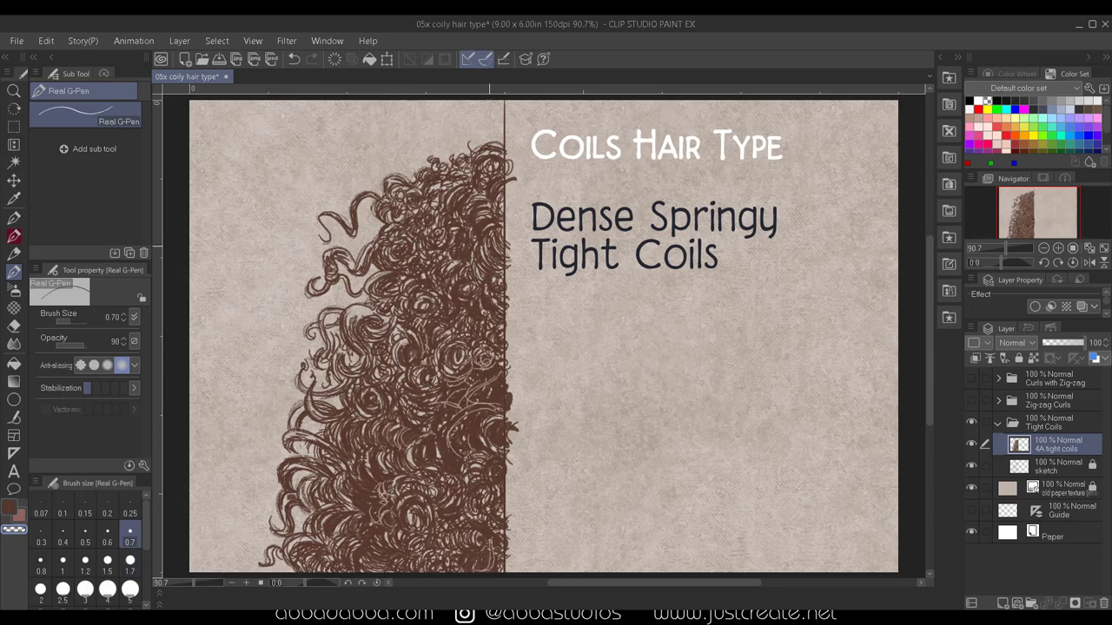
Select the strip of coily hair overlapping the vertical divider line, delete it and clear the selection
key(bracketleft)
key(m)
mouse_move(504, 100)
mouse_down()
mouse_move(553, 339)
mouse_move(553, 571)
mouse_up()
key(Delete)
key(ctrl+d)
key(b)
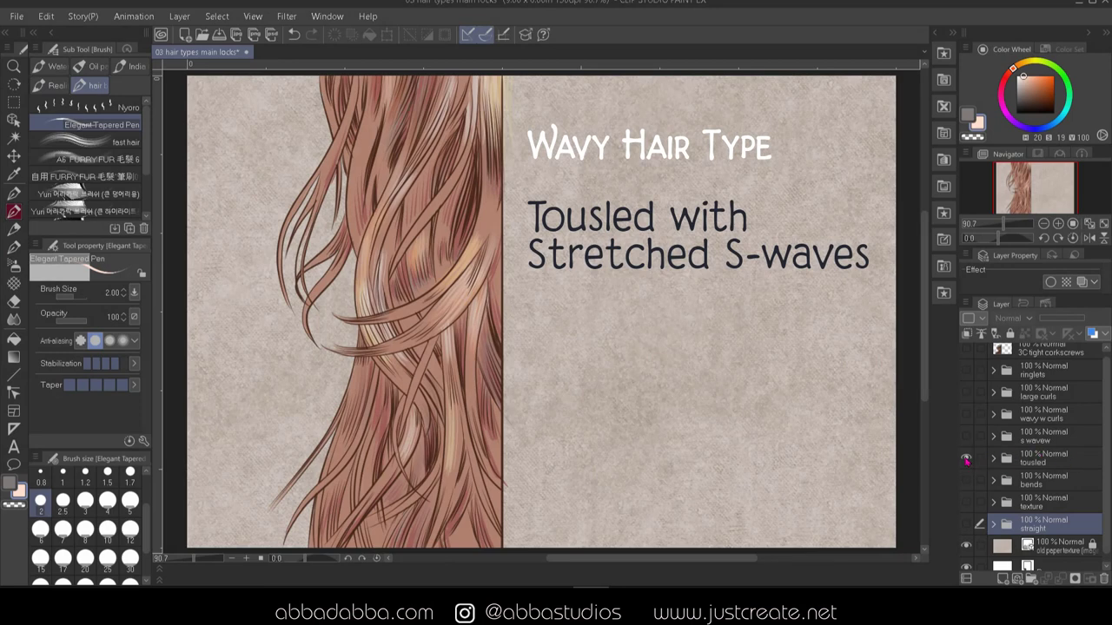
View the tousled, S-wave, wavy with curls and large curls examples one after another by switching their folders' visibility
click(968, 457)
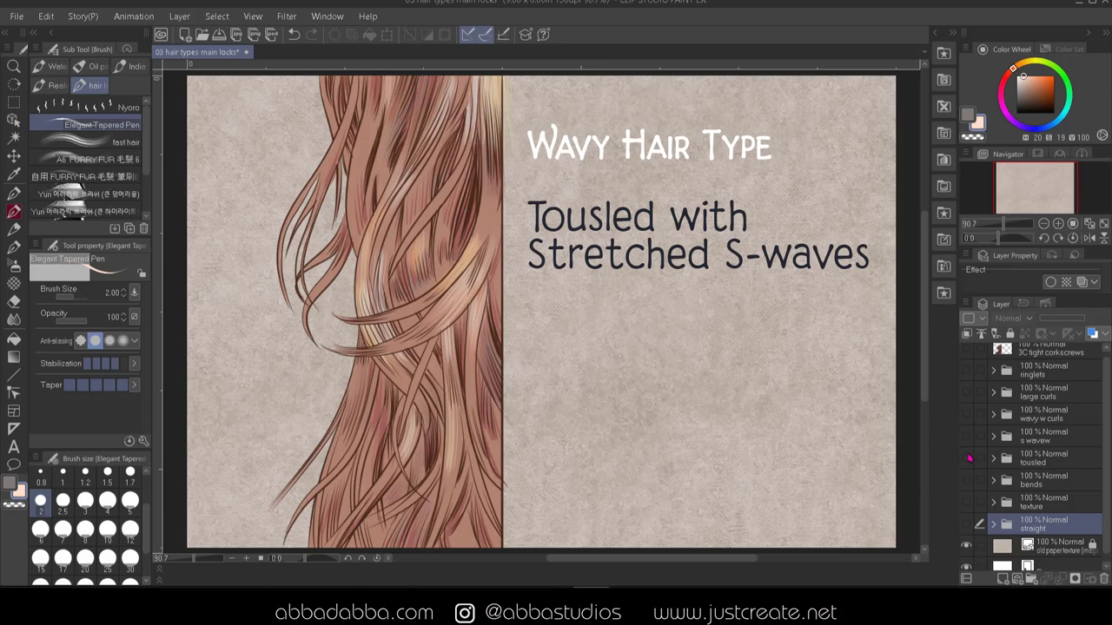
click(966, 436)
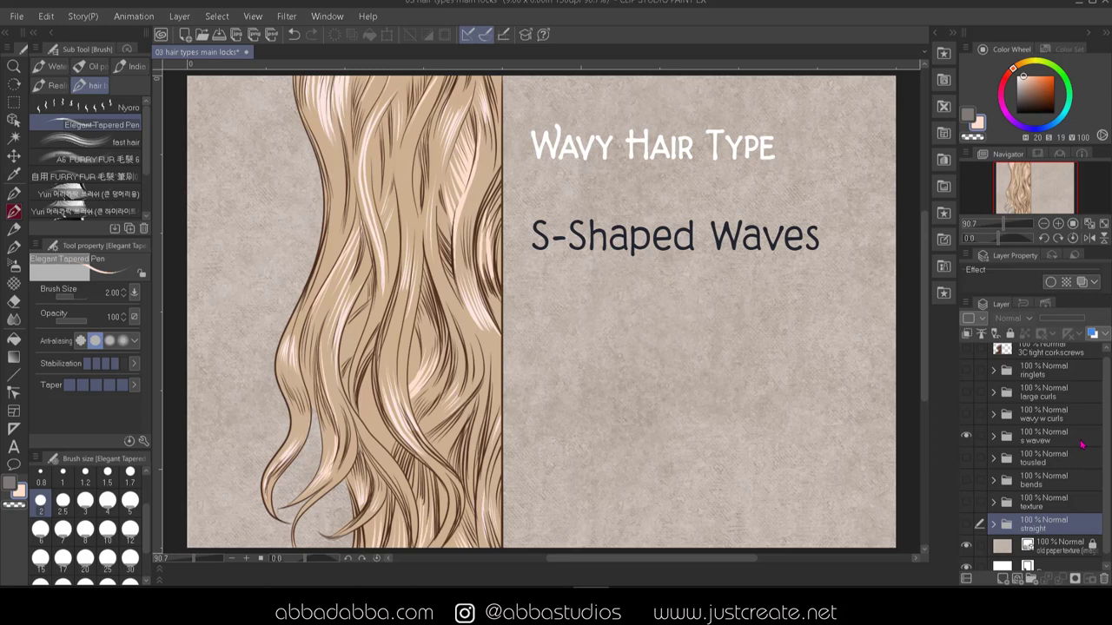
click(966, 436)
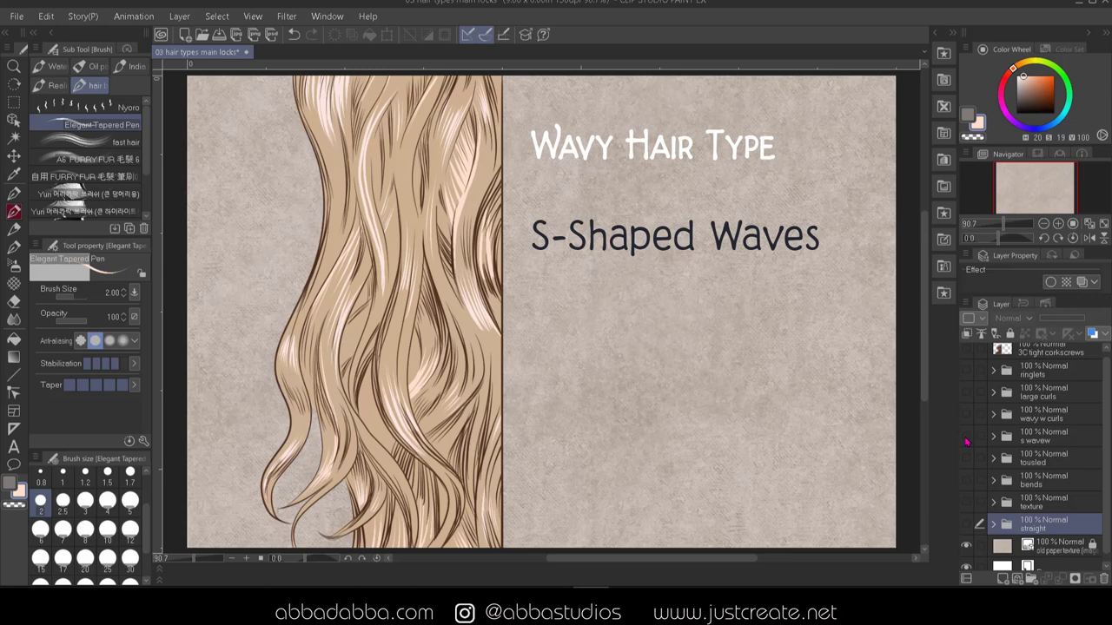
click(966, 415)
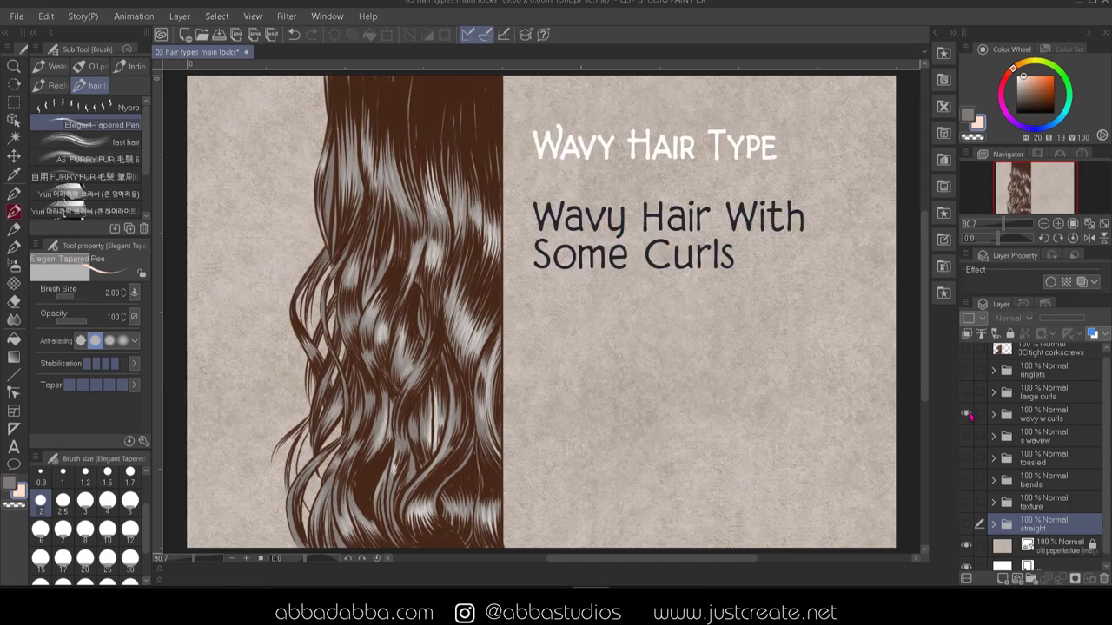
click(966, 415)
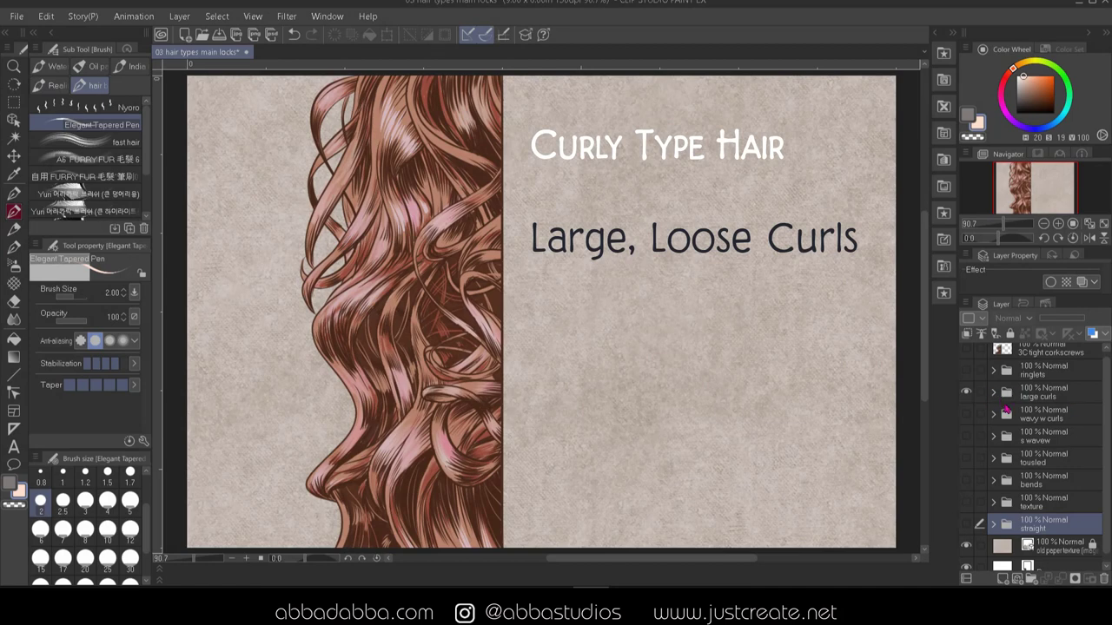
click(965, 396)
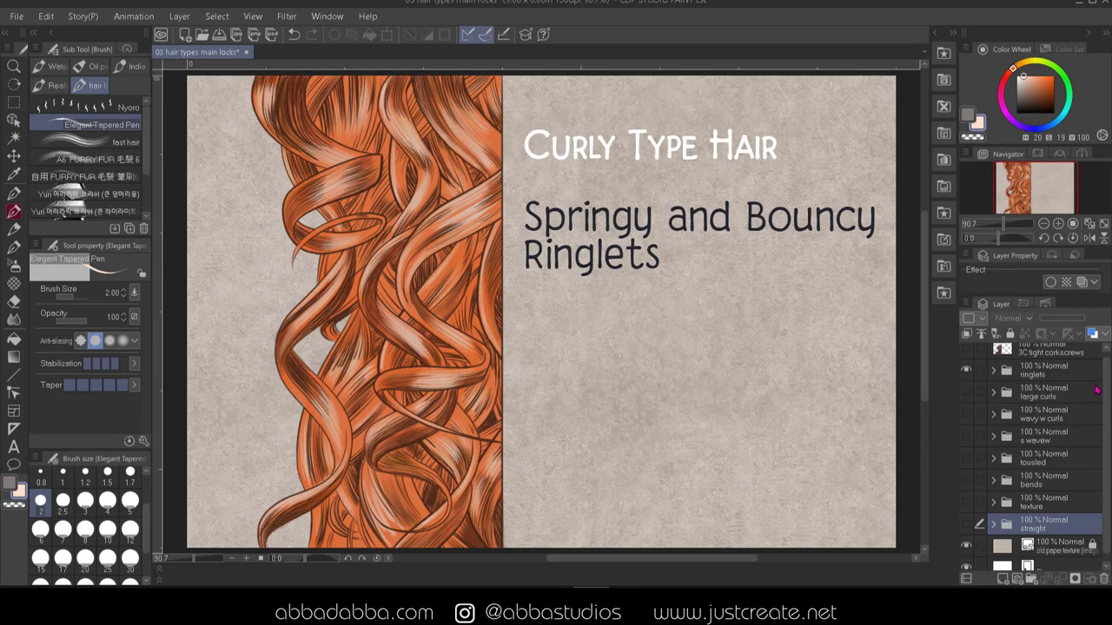
Inspect the ringlets folder by hiding its shadow and highlight layers, restoring them one at a time, and collapsing the folder
click(996, 373)
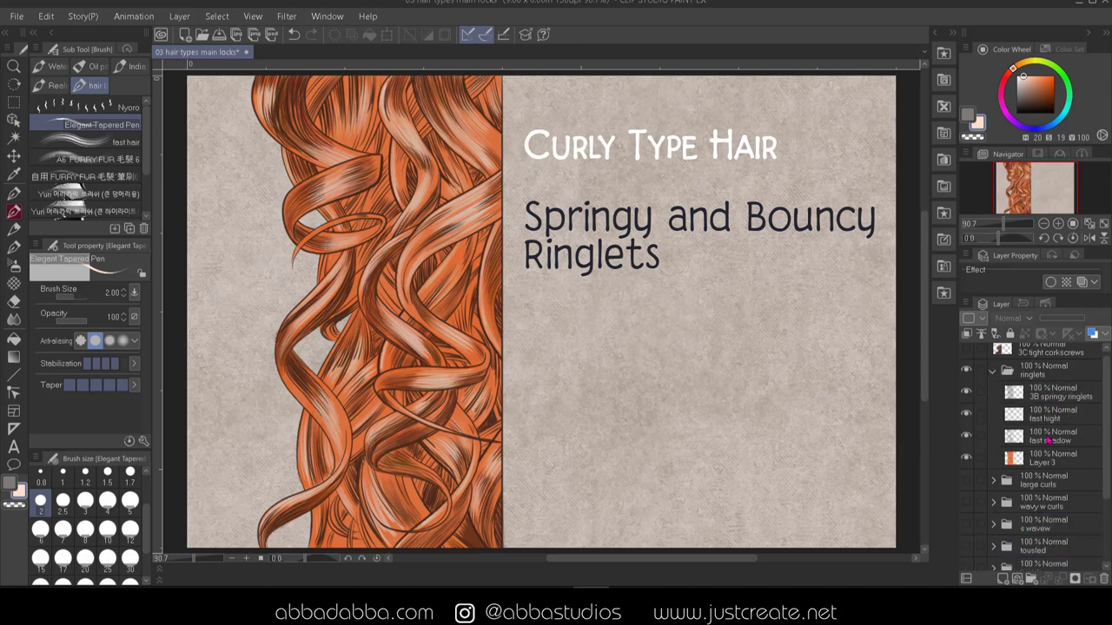
click(966, 435)
click(965, 413)
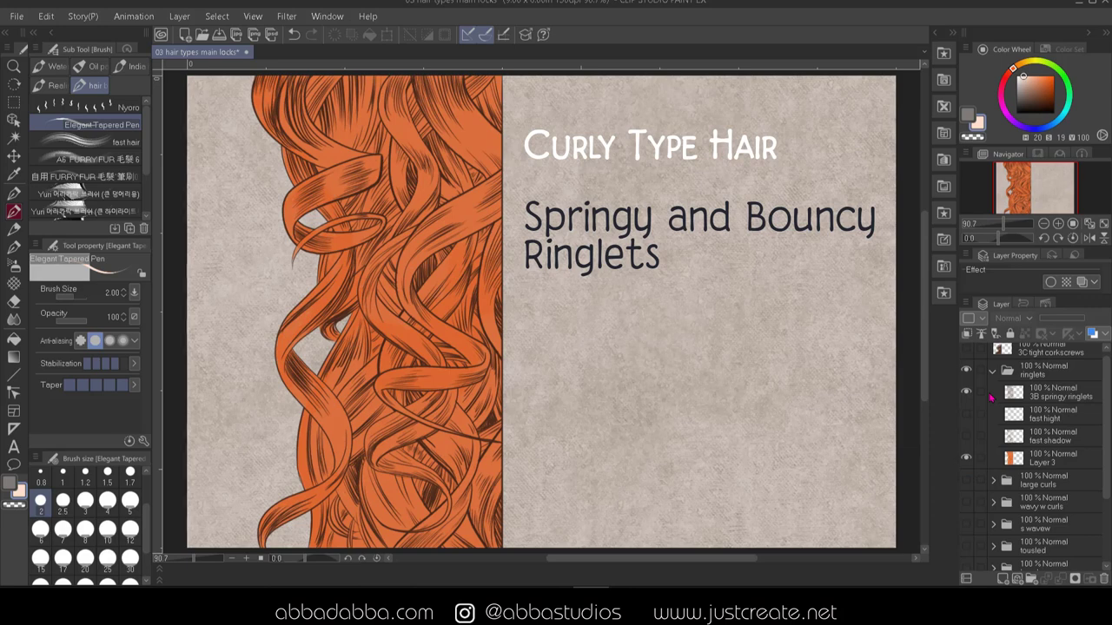
click(965, 435)
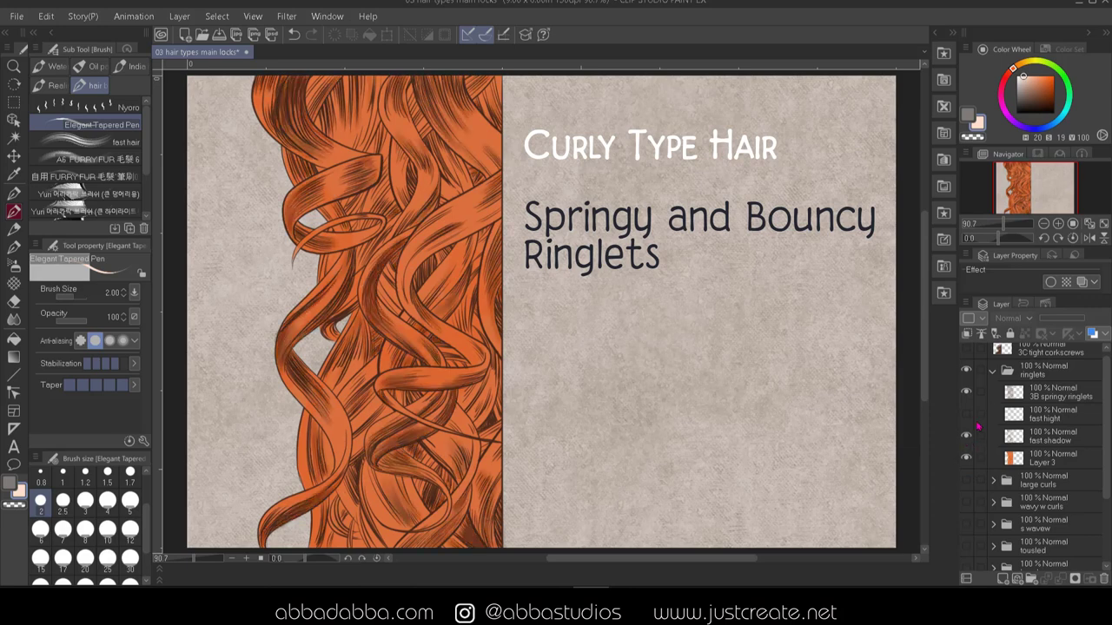
click(966, 413)
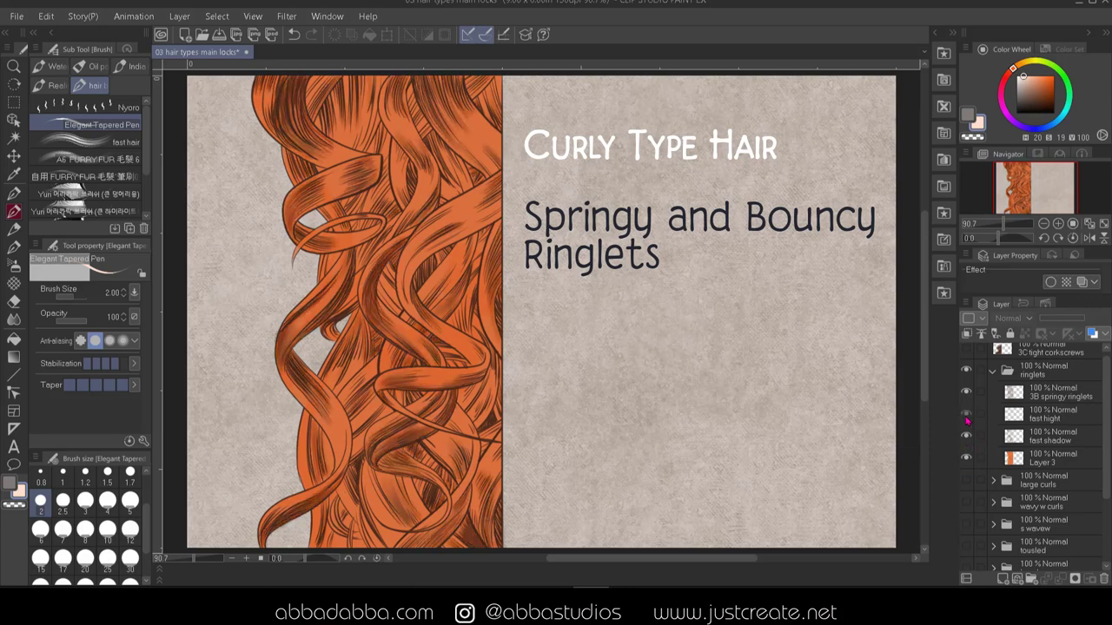
click(993, 371)
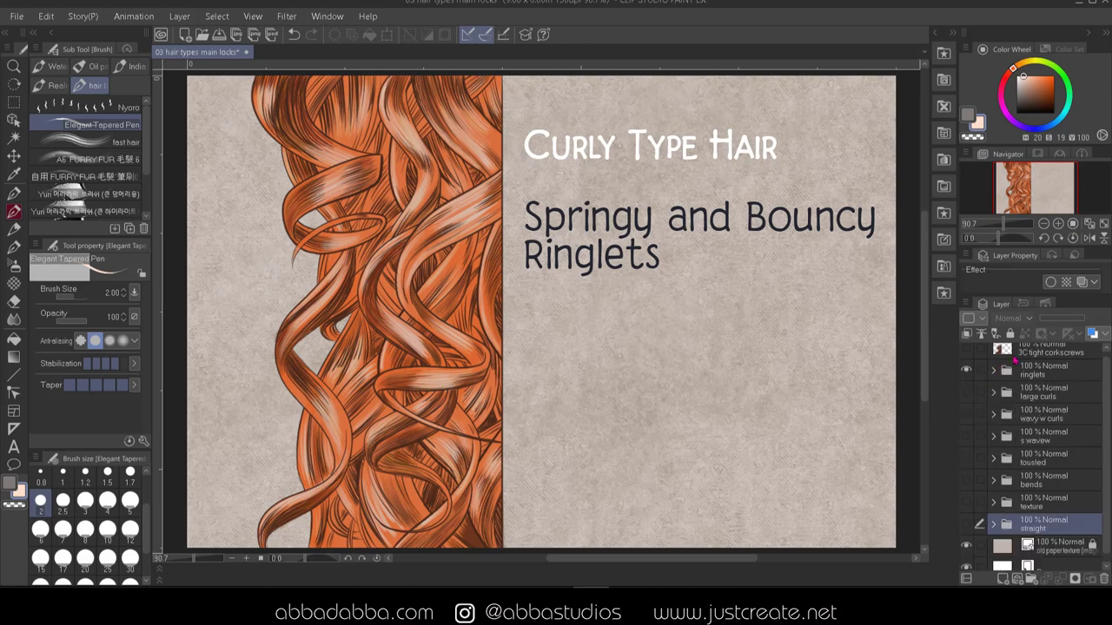
View the tight corkscrews example instead of the ringlets and look at the G-pen and Real G-Pen tools
click(971, 366)
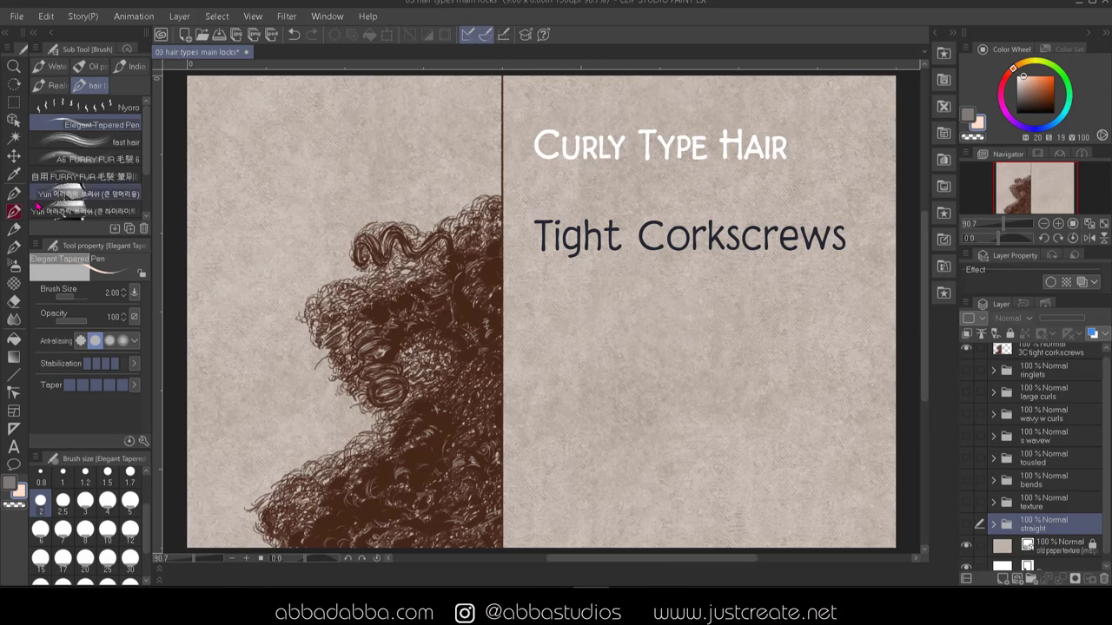
click(15, 190)
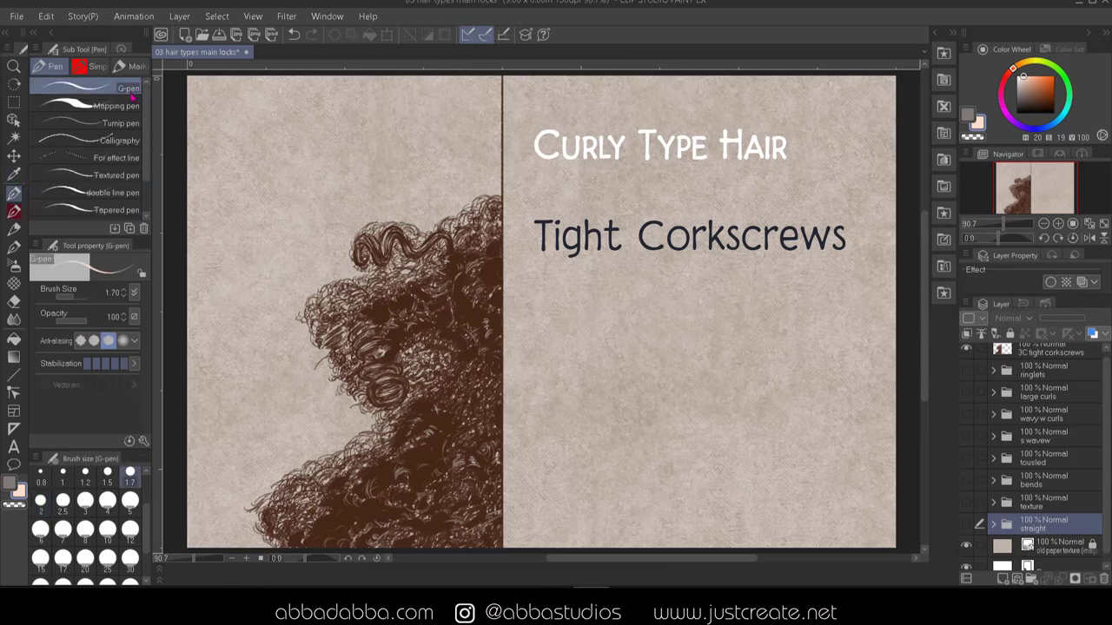
click(14, 247)
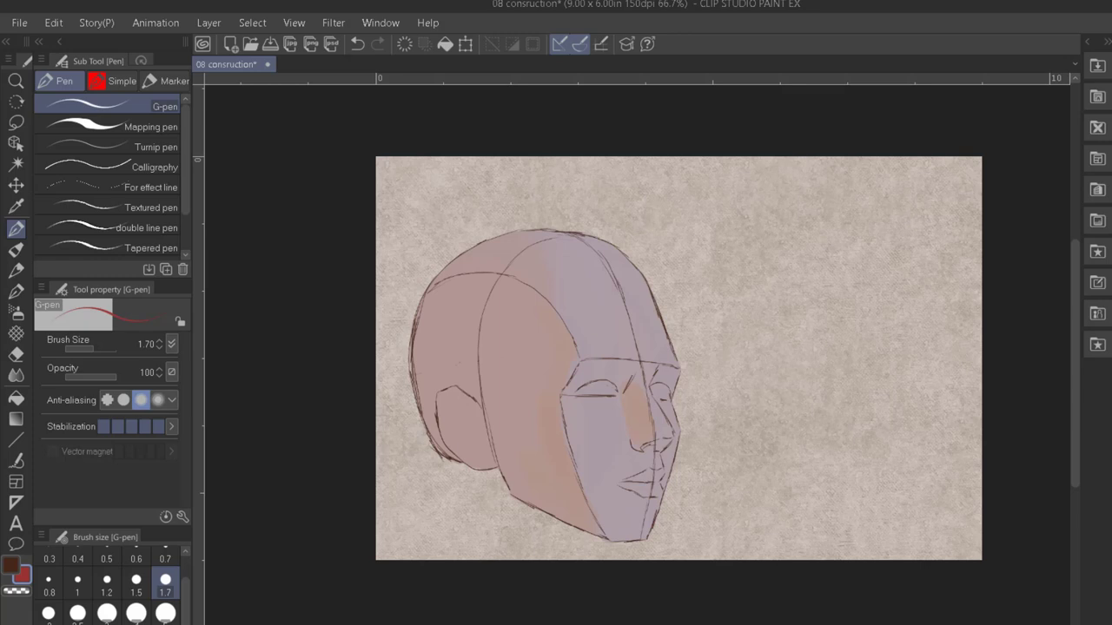
mouse_move(556, 300)
mouse_down()
mouse_move(578, 251)
mouse_move(626, 253)
mouse_up()
key(ctrl+z)
mouse_move(436, 284)
mouse_down()
mouse_move(464, 318)
mouse_move(491, 329)
mouse_move(502, 368)
mouse_move(492, 391)
mouse_up()
key(ctrl+z)
Try red curved bang strokes and a straight line across the head's forehead with the G-pen, and undo them
drag(516, 278, 515, 330)
drag(558, 250, 580, 317)
drag(597, 256, 626, 317)
drag(621, 236, 678, 308)
drag(514, 337, 705, 321)
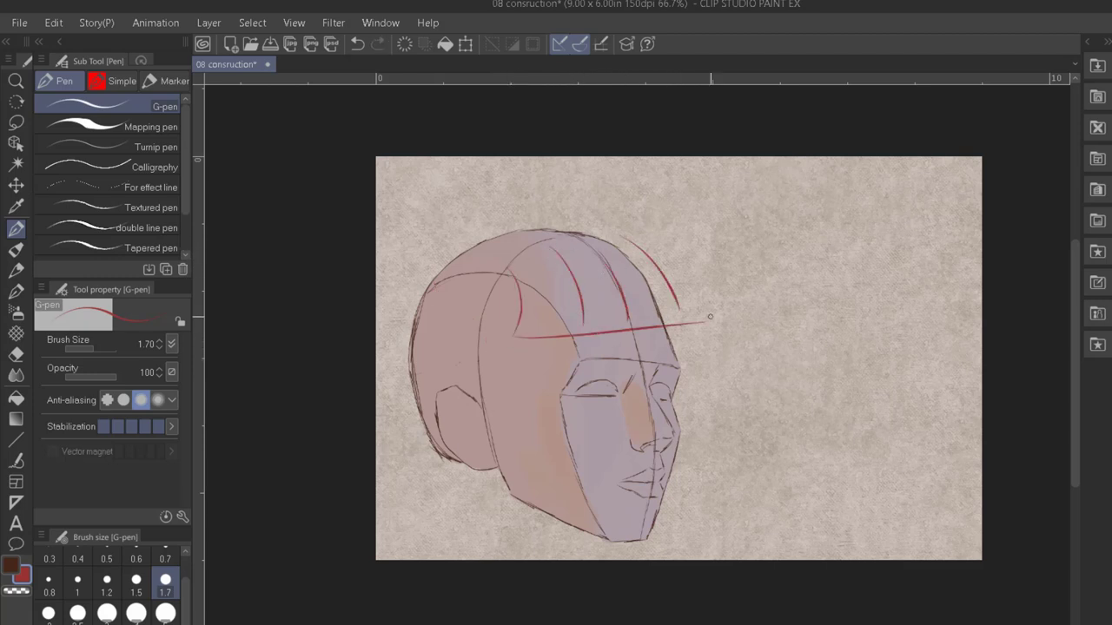
key(ctrl+z)
key(ctrl+z)
key(ctrl+z)
key(ctrl+z)
key(ctrl+z)
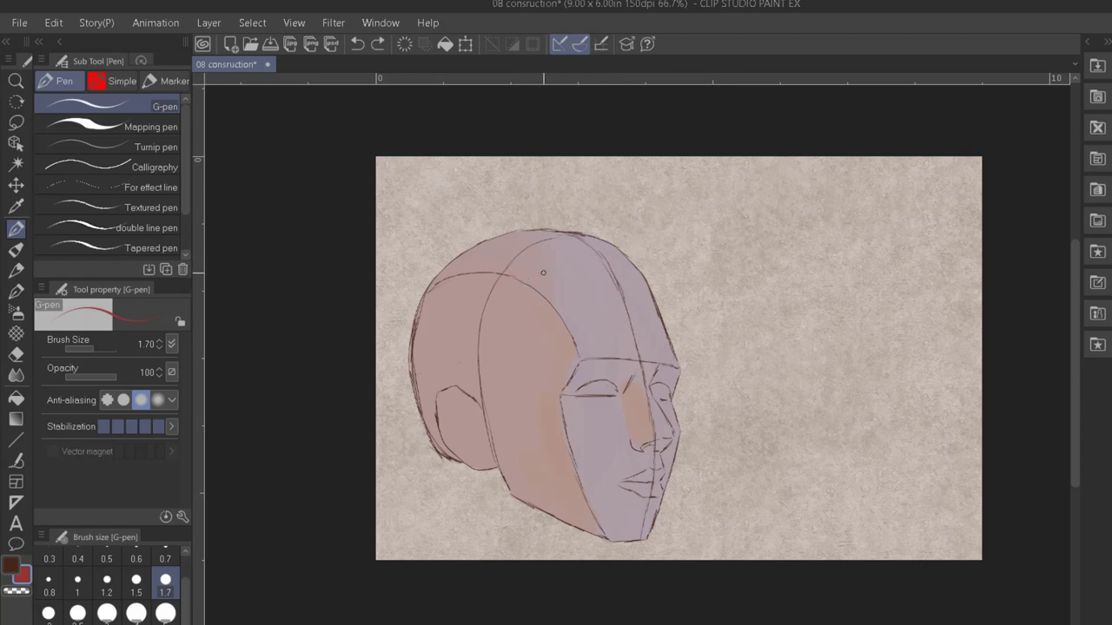
Draw the front hairline as a red curve across the upper forehead with the G-pen at size 1.7
drag(519, 279, 631, 259)
drag(556, 304, 660, 293)
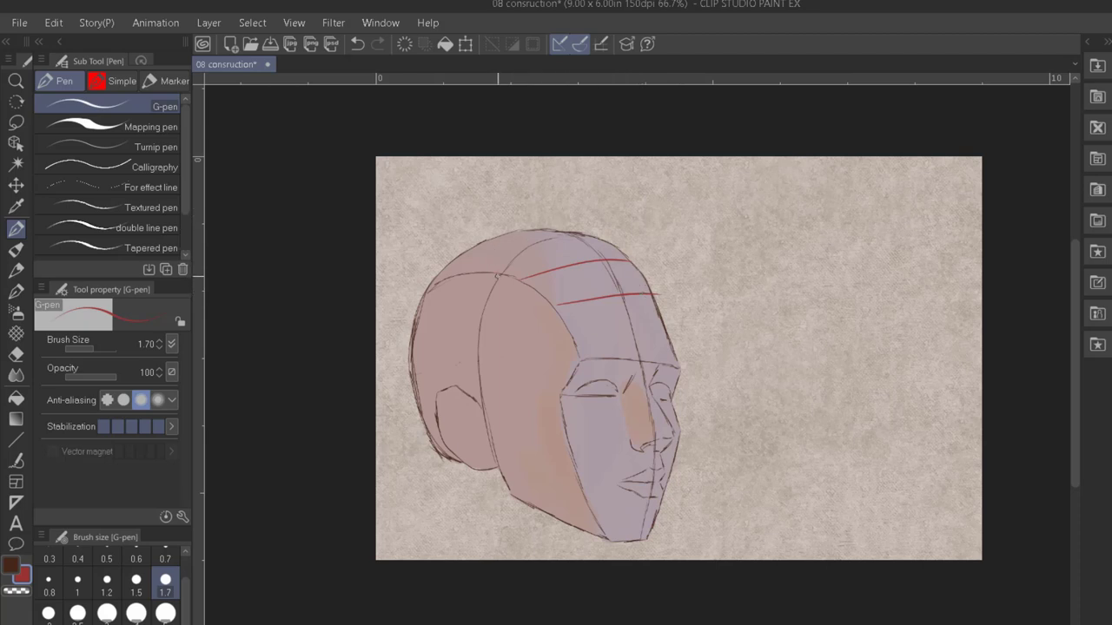
drag(495, 278, 490, 234)
key(ctrl+z)
key(ctrl+z)
drag(520, 278, 497, 327)
key(ctrl+z)
Draw the angular temple and sideburn hairline down to the ear, with a double-headed arrow and short marks beside the eyebrow
mouse_move(521, 282)
mouse_down()
mouse_move(540, 322)
mouse_move(511, 361)
mouse_move(557, 371)
mouse_move(545, 352)
mouse_up()
drag(549, 372, 562, 379)
drag(567, 371, 559, 383)
mouse_move(571, 371)
mouse_down()
mouse_move(563, 387)
mouse_move(494, 408)
mouse_move(517, 397)
mouse_up()
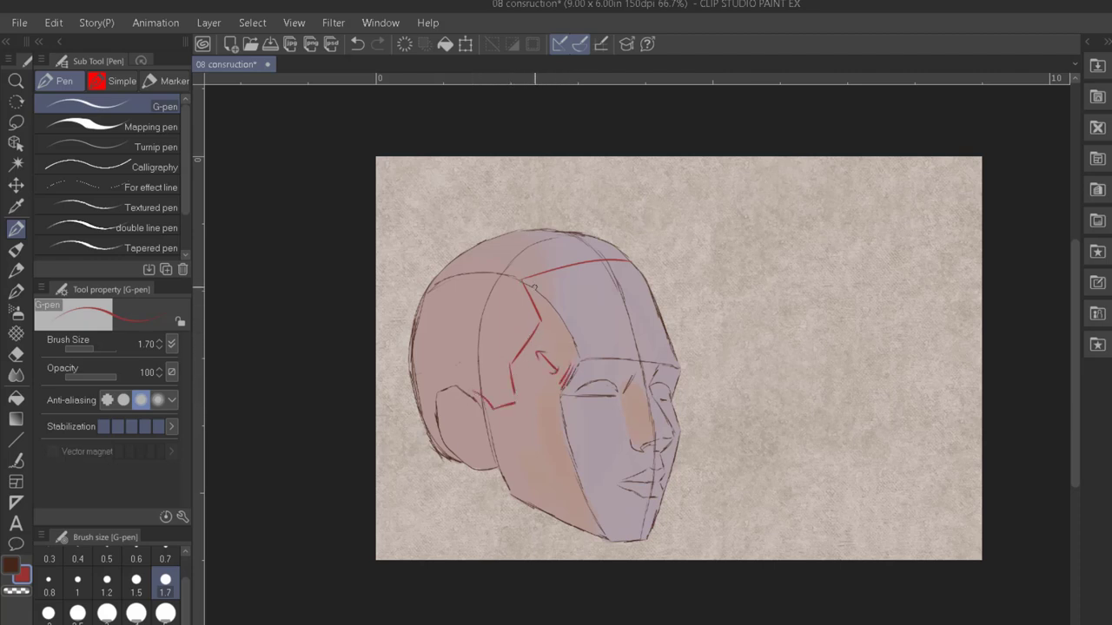
mouse_move(540, 346)
mouse_down()
mouse_move(534, 355)
mouse_move(558, 371)
mouse_up()
drag(547, 372, 560, 368)
Try a hair volume outline and short curved strands growing outward around the skull, and undo them
mouse_move(635, 258)
mouse_down()
mouse_move(636, 227)
mouse_move(392, 339)
mouse_move(443, 454)
mouse_up()
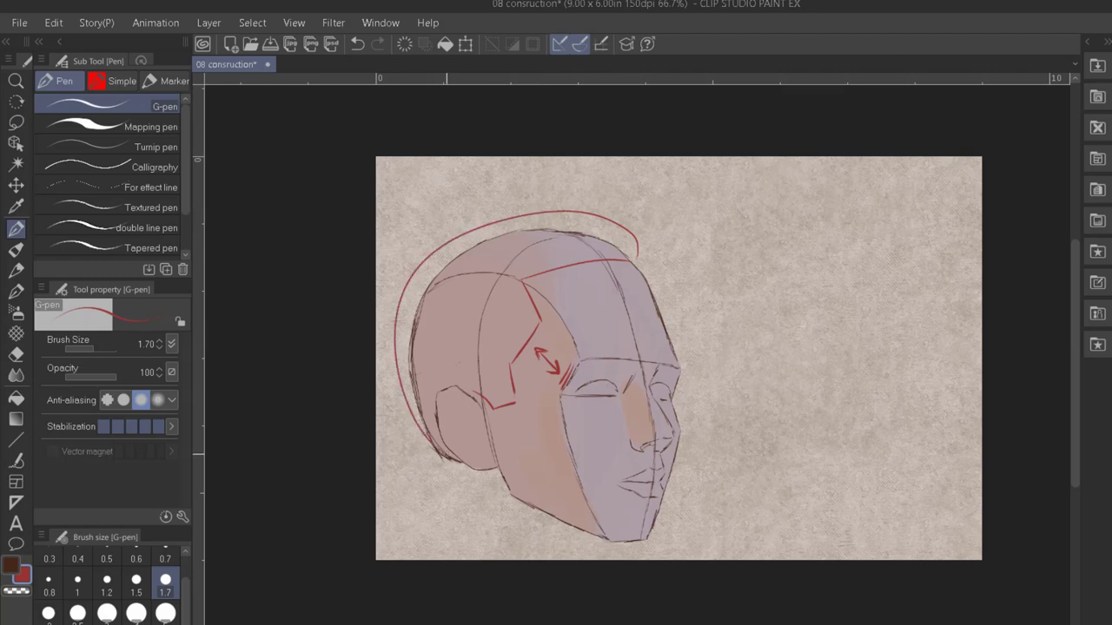
key(ctrl+z)
mouse_move(576, 233)
mouse_down()
mouse_move(679, 222)
mouse_move(701, 271)
mouse_up()
mouse_move(643, 258)
mouse_down()
mouse_move(693, 300)
mouse_move(692, 358)
mouse_up()
drag(531, 231, 574, 201)
drag(483, 252, 522, 201)
drag(431, 291, 469, 218)
mouse_move(405, 365)
mouse_down()
mouse_move(426, 254)
mouse_move(443, 439)
mouse_up()
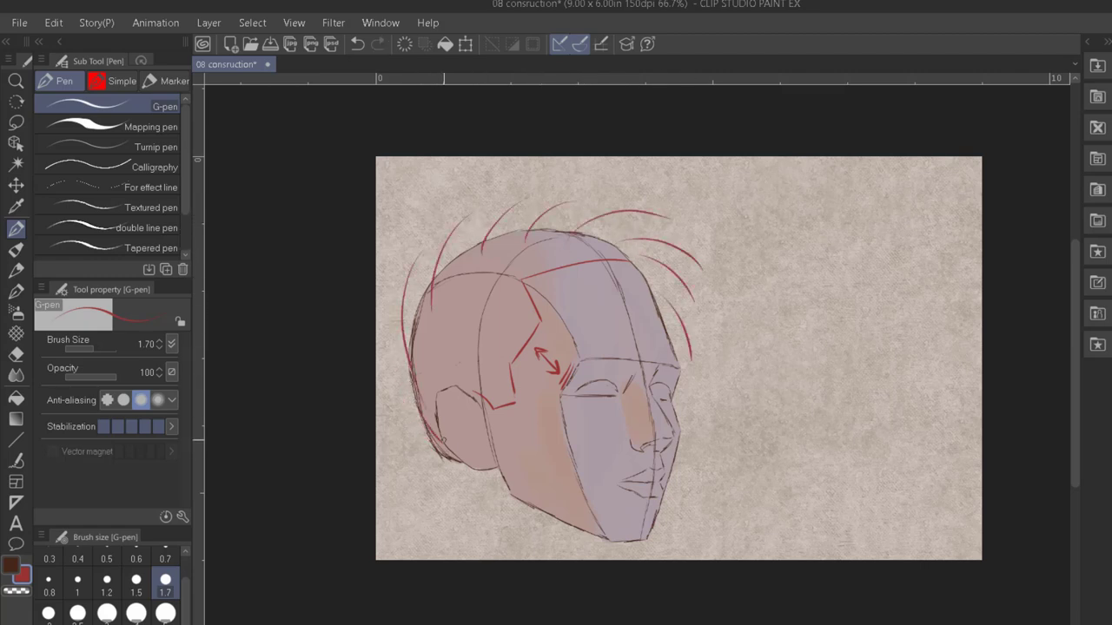
key(ctrl+z)
key(ctrl+z)
key(ctrl+z)
key(ctrl+z)
key(ctrl+z)
key(ctrl+z)
key(ctrl+z)
key(ctrl+z)
key(ctrl+z)
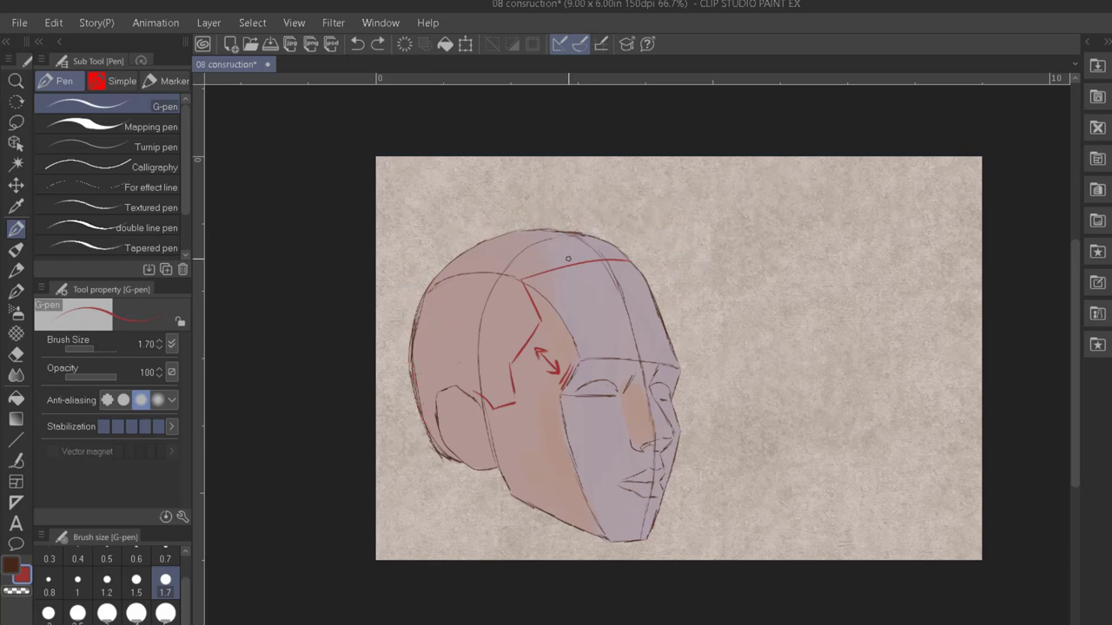
Try swooping strands over the crown and long strands falling behind the head, and undo them
drag(573, 232, 650, 270)
mouse_move(469, 292)
mouse_down()
mouse_move(608, 220)
mouse_move(493, 270)
mouse_up()
mouse_move(532, 223)
mouse_down()
mouse_move(395, 299)
mouse_move(401, 524)
mouse_up()
drag(445, 318, 452, 535)
drag(476, 364, 514, 552)
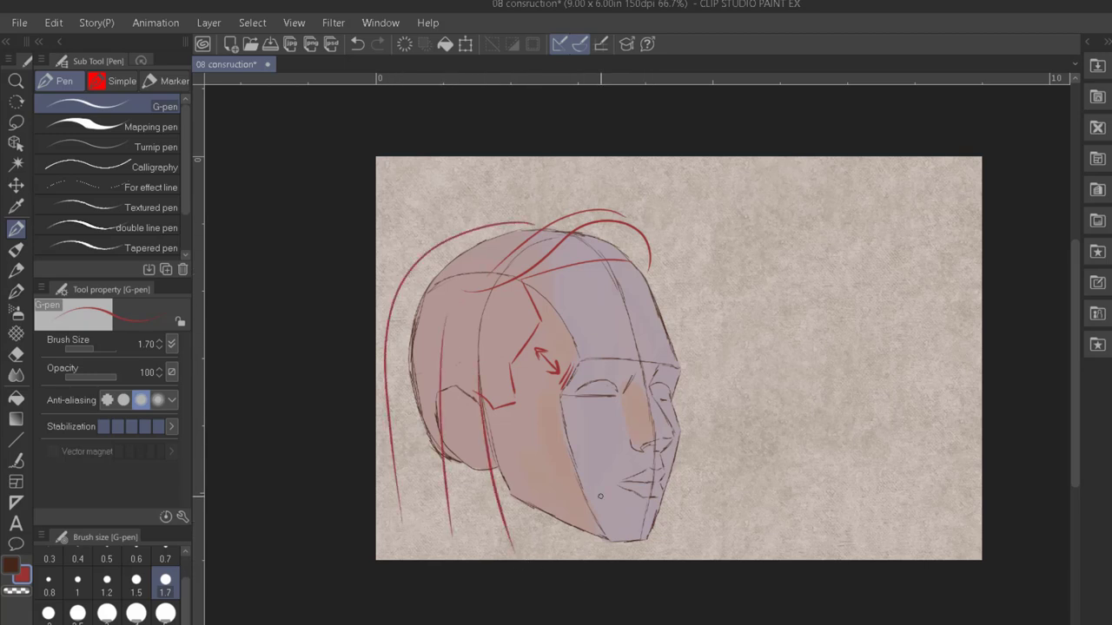
key(ctrl+z)
key(ctrl+z)
key(ctrl+z)
key(ctrl+z)
key(ctrl+z)
key(ctrl+z)
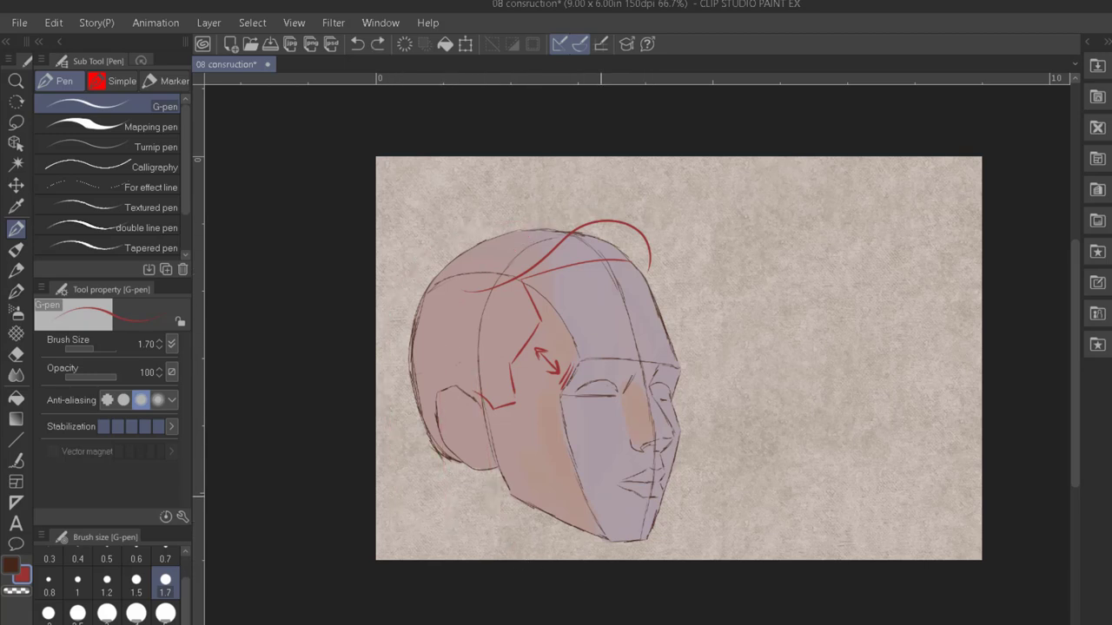
key(ctrl+z)
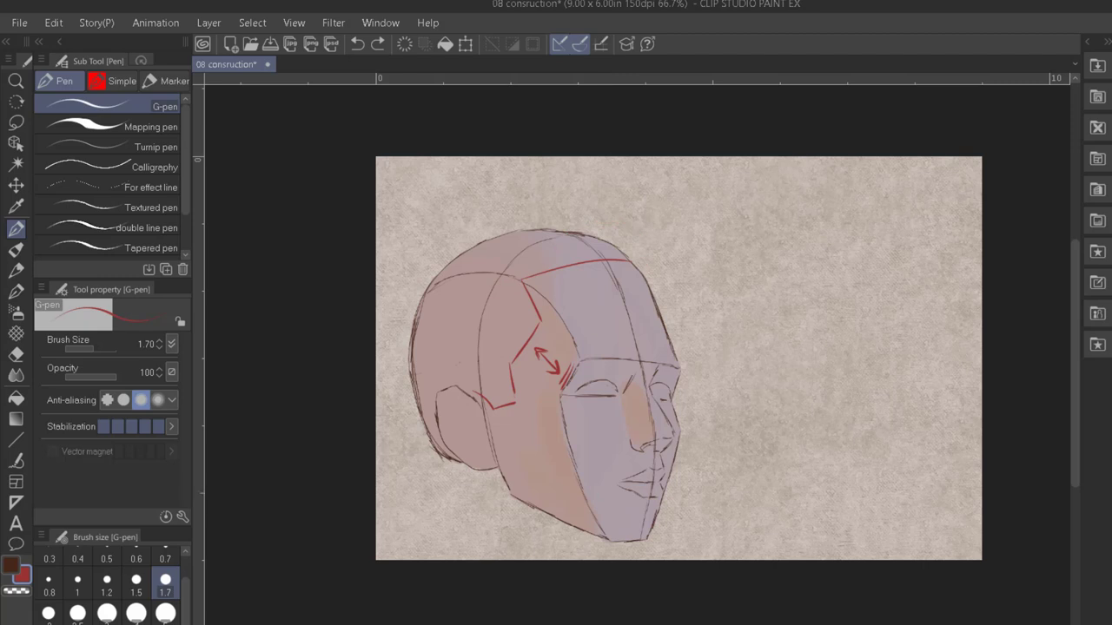
key(ctrl+z)
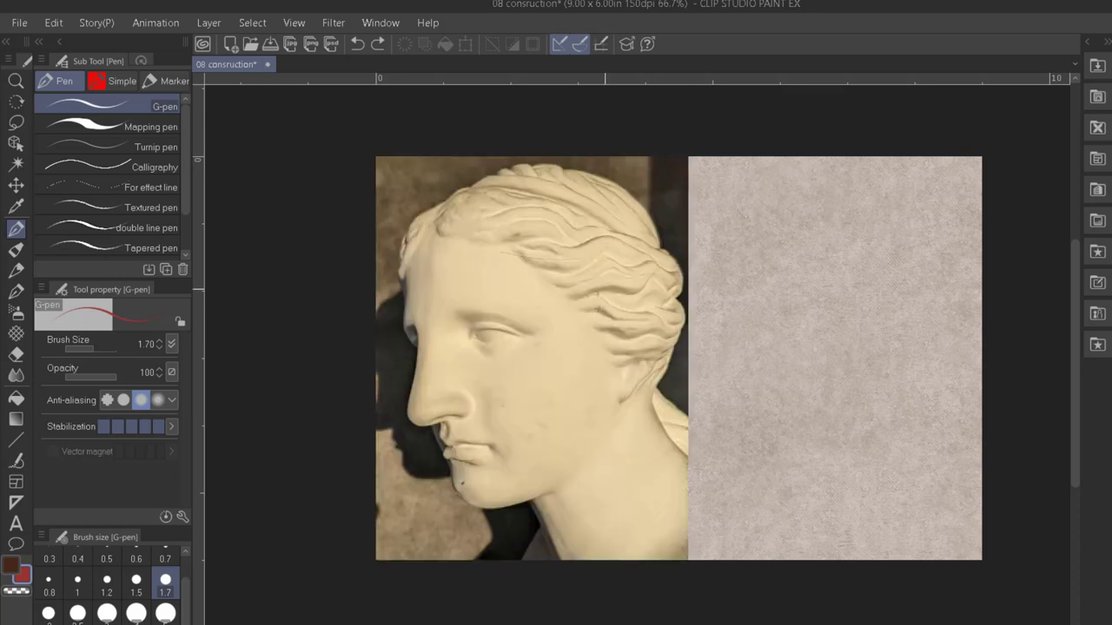
On a new layer, trace and shade one wavy lock above the statue's ear in red with the G-pen
key(ctrl+shift+n)
mouse_move(572, 301)
mouse_down()
mouse_move(633, 297)
mouse_move(658, 275)
mouse_up()
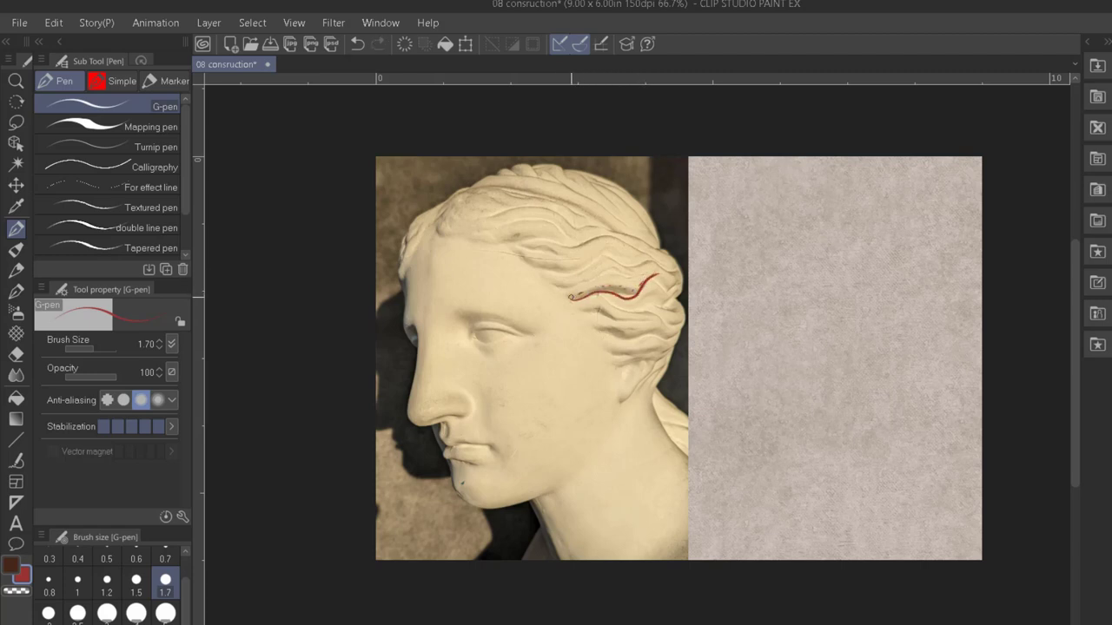
mouse_move(565, 290)
mouse_down()
mouse_move(605, 274)
mouse_move(658, 276)
mouse_move(574, 294)
mouse_move(638, 293)
mouse_up()
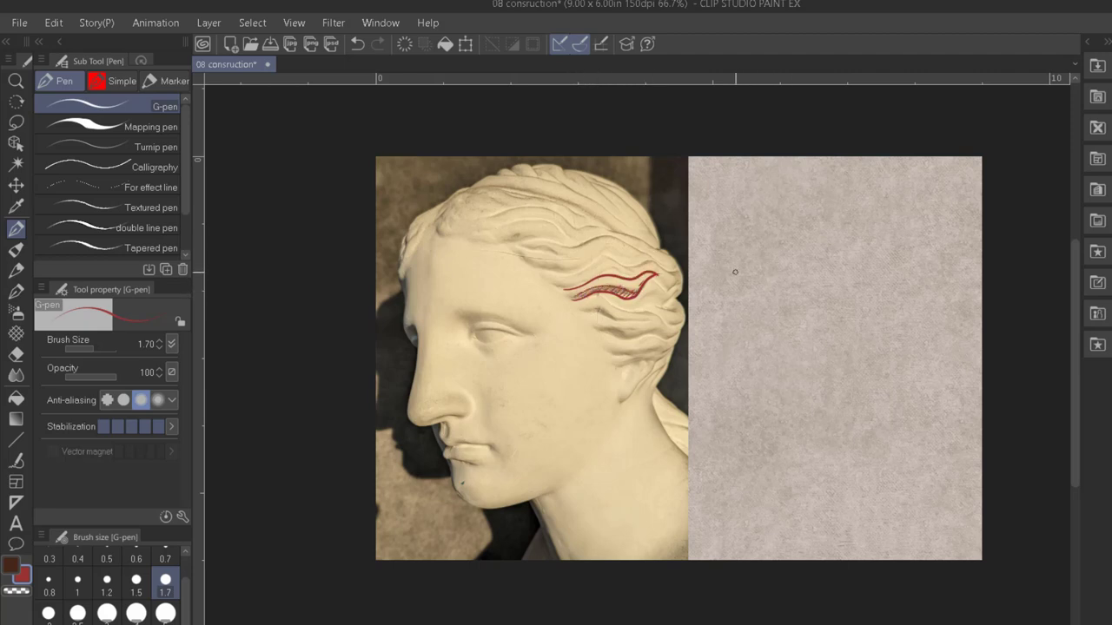
Sketch an enlarged wavy lock of roughly parallel red curves on the blank paper beside the statue
mouse_move(736, 271)
mouse_down()
mouse_move(840, 306)
mouse_move(912, 280)
mouse_move(956, 293)
mouse_up()
mouse_move(736, 299)
mouse_down()
mouse_move(785, 301)
mouse_move(825, 327)
mouse_move(938, 291)
mouse_move(953, 300)
mouse_move(912, 290)
mouse_move(834, 316)
mouse_move(791, 291)
mouse_move(734, 293)
mouse_up()
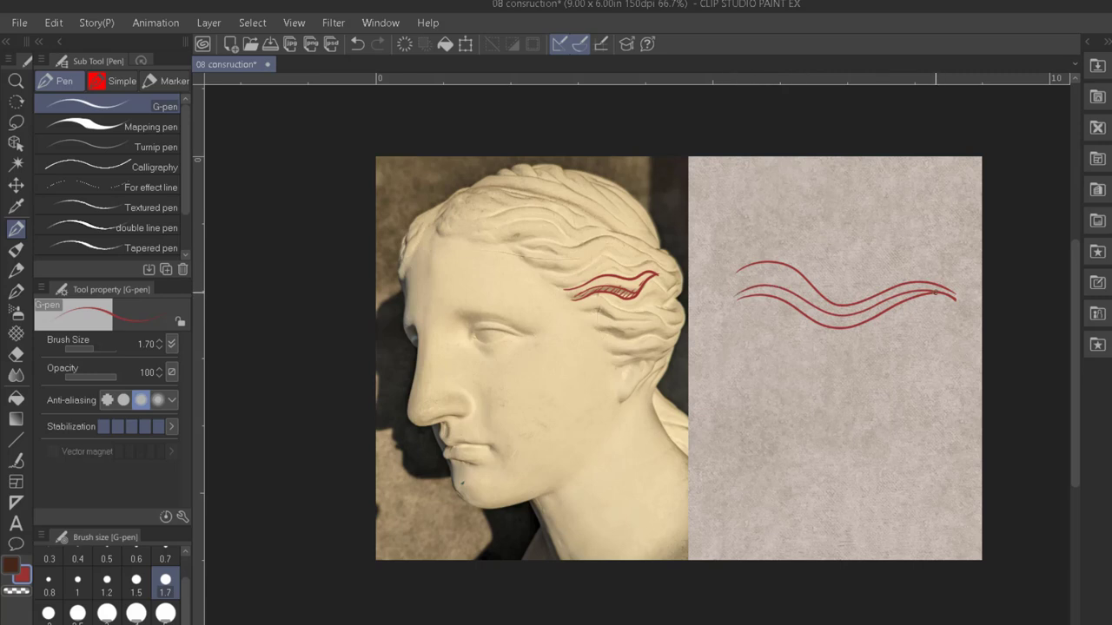
mouse_move(939, 281)
mouse_down()
mouse_move(859, 321)
mouse_move(868, 311)
mouse_move(819, 325)
mouse_move(738, 296)
mouse_up()
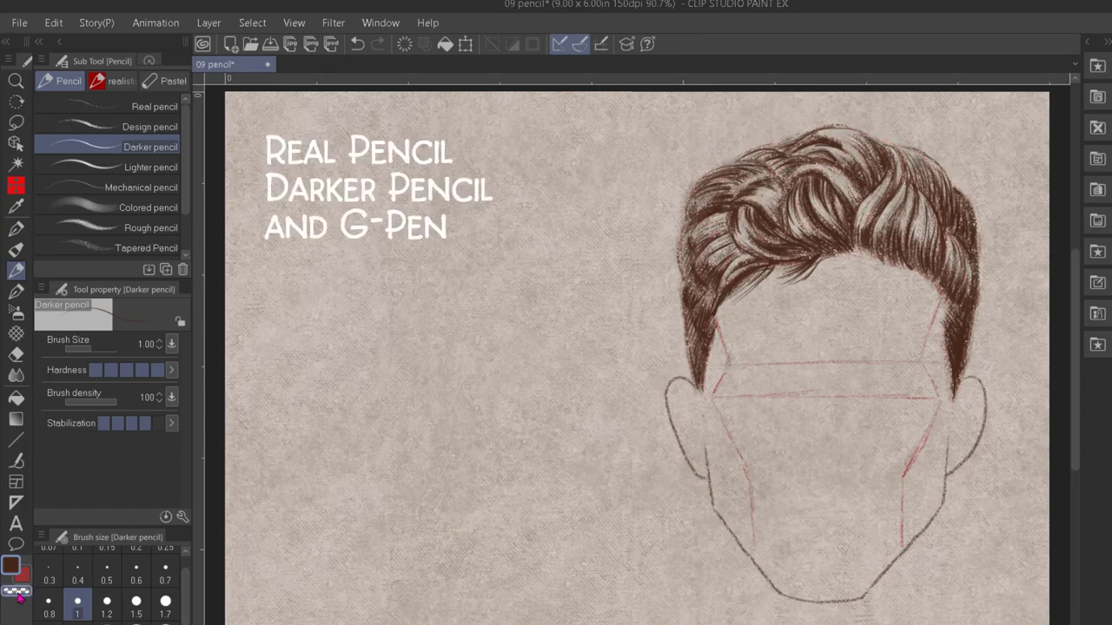
Refine the men's pencil hairstyle in transparent colour using the Real pencil, and the G-pen at size 1.5
click(15, 592)
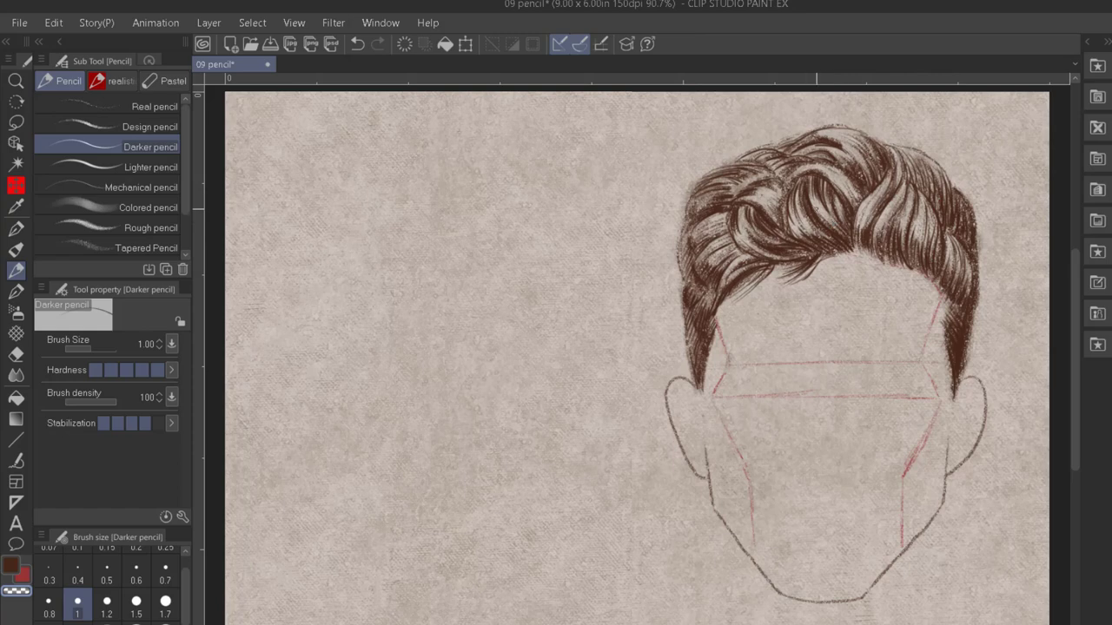
click(148, 106)
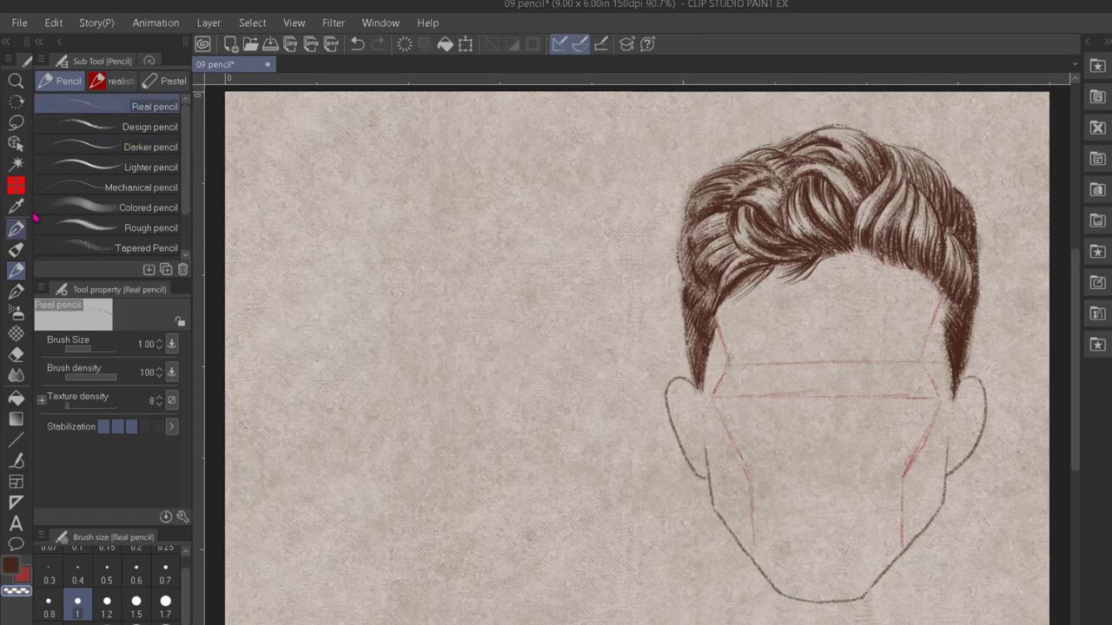
key(p)
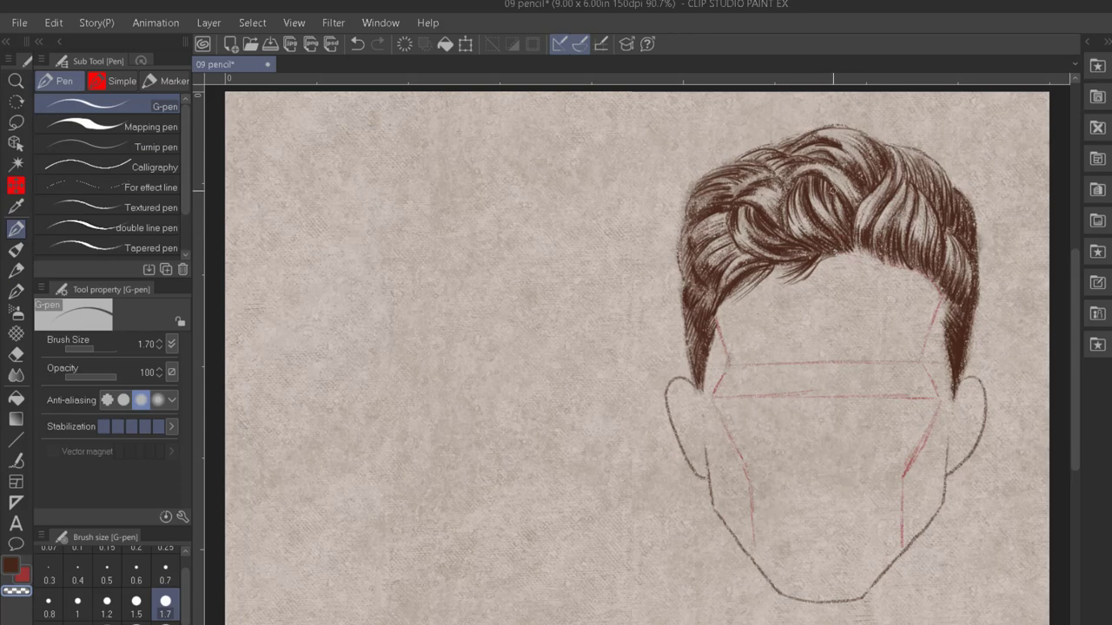
key(ctrl+z)
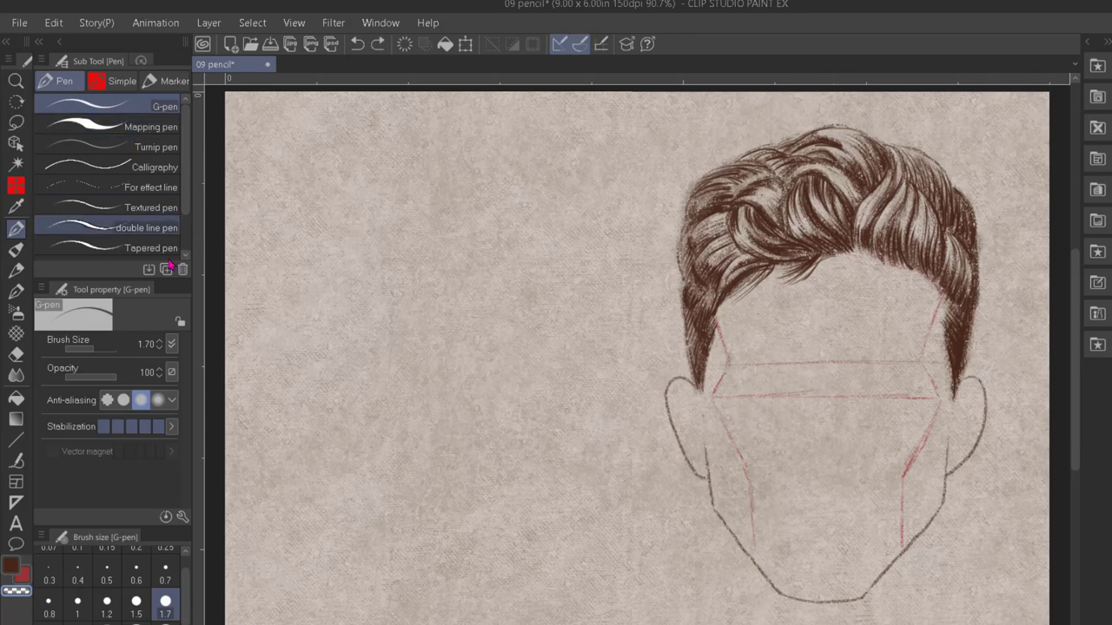
click(137, 601)
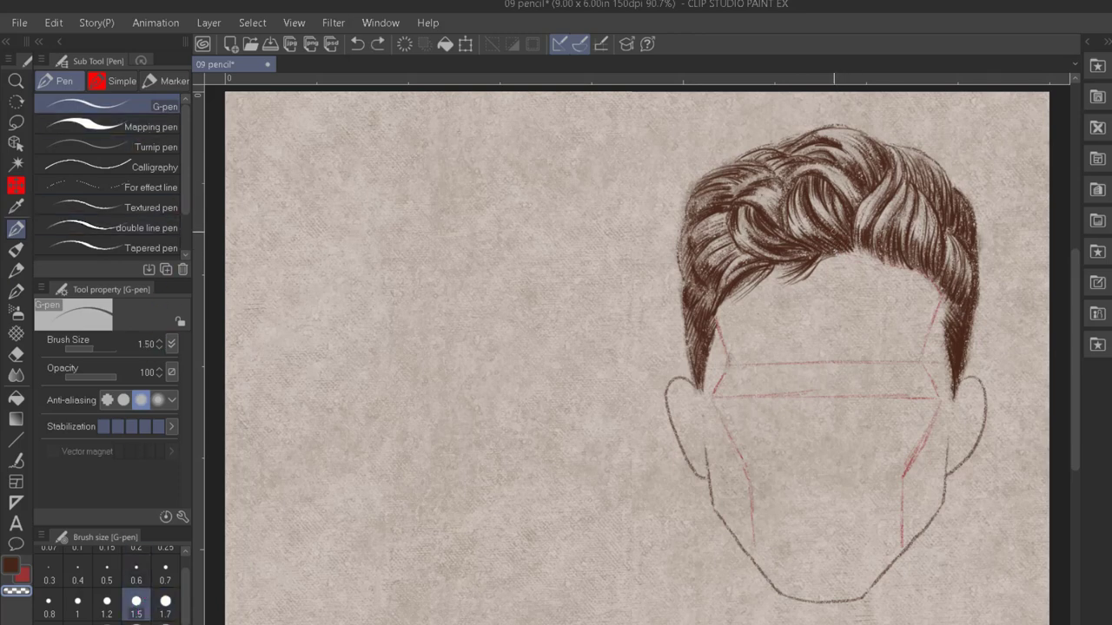
drag(831, 234, 821, 247)
key([)
key([)
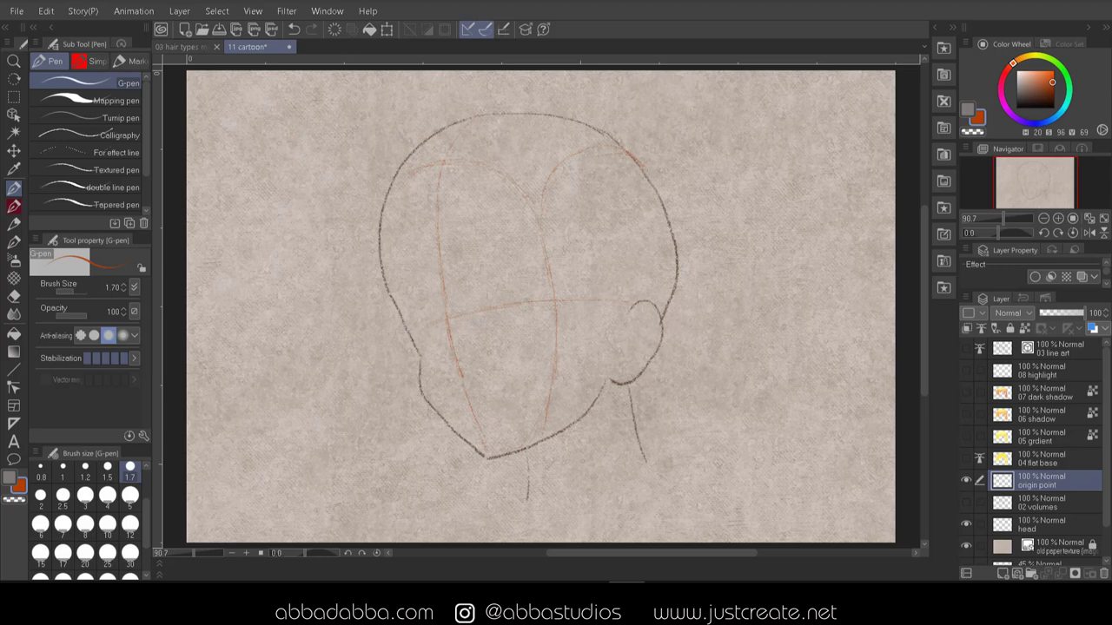
Show the 02 volumes layer and draw orange G-pen guide strokes from the crown along the main locks and around the fringe
click(966, 502)
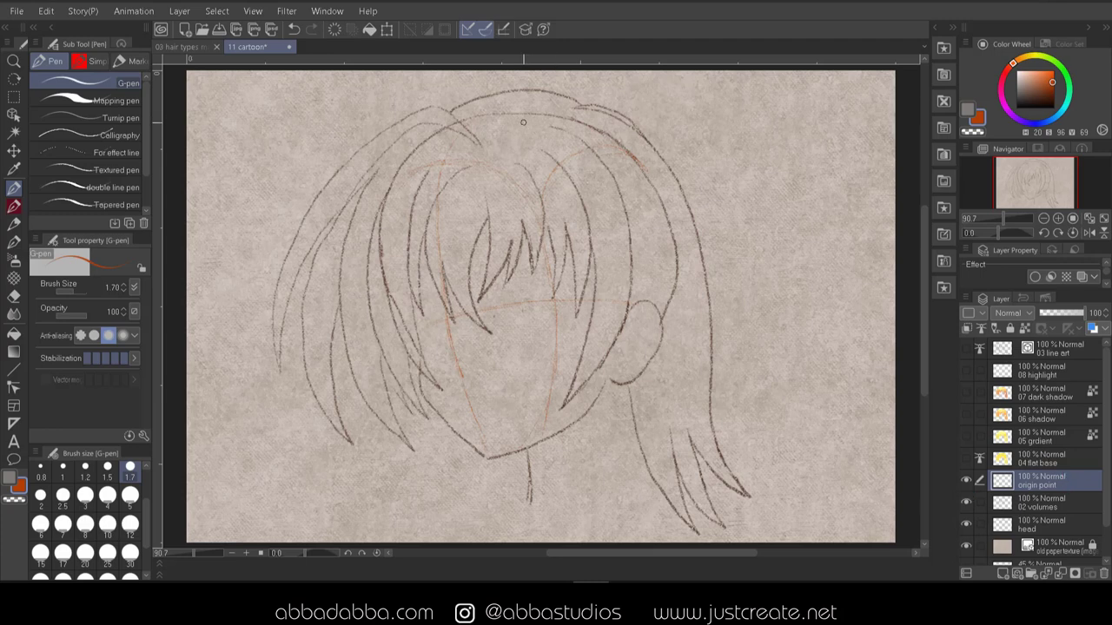
mouse_move(524, 124)
mouse_down()
mouse_move(586, 145)
mouse_move(632, 250)
mouse_move(628, 309)
mouse_up()
mouse_move(551, 155)
mouse_down()
mouse_move(585, 293)
mouse_move(562, 403)
mouse_up()
mouse_move(584, 120)
mouse_down()
mouse_move(600, 131)
mouse_move(662, 313)
mouse_move(607, 411)
mouse_move(695, 218)
mouse_move(762, 469)
mouse_move(785, 476)
mouse_move(740, 476)
mouse_up()
mouse_move(519, 126)
mouse_down()
mouse_move(491, 127)
mouse_move(398, 326)
mouse_move(446, 365)
mouse_move(447, 344)
mouse_move(344, 304)
mouse_move(368, 405)
mouse_move(398, 382)
mouse_up()
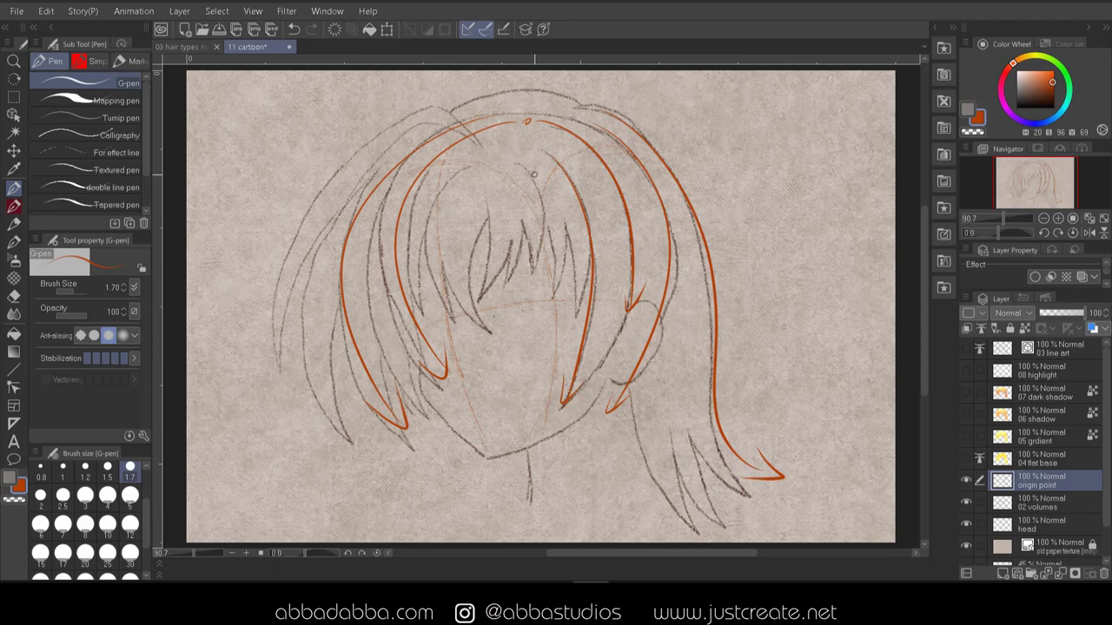
mouse_move(422, 292)
mouse_down()
mouse_move(469, 161)
mouse_move(566, 207)
mouse_move(571, 293)
mouse_move(442, 304)
mouse_move(575, 292)
mouse_up()
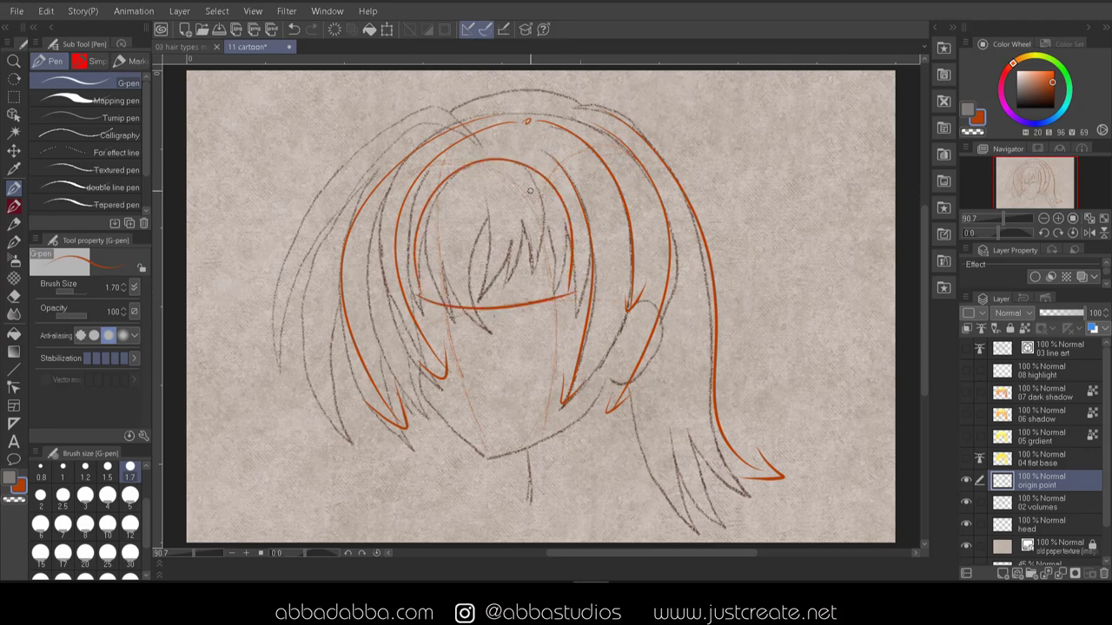
Hide the sketch layers and reveal the coloured cartoon hair layer by layer, from line art and flat base through shadows to 08 highlight
click(967, 480)
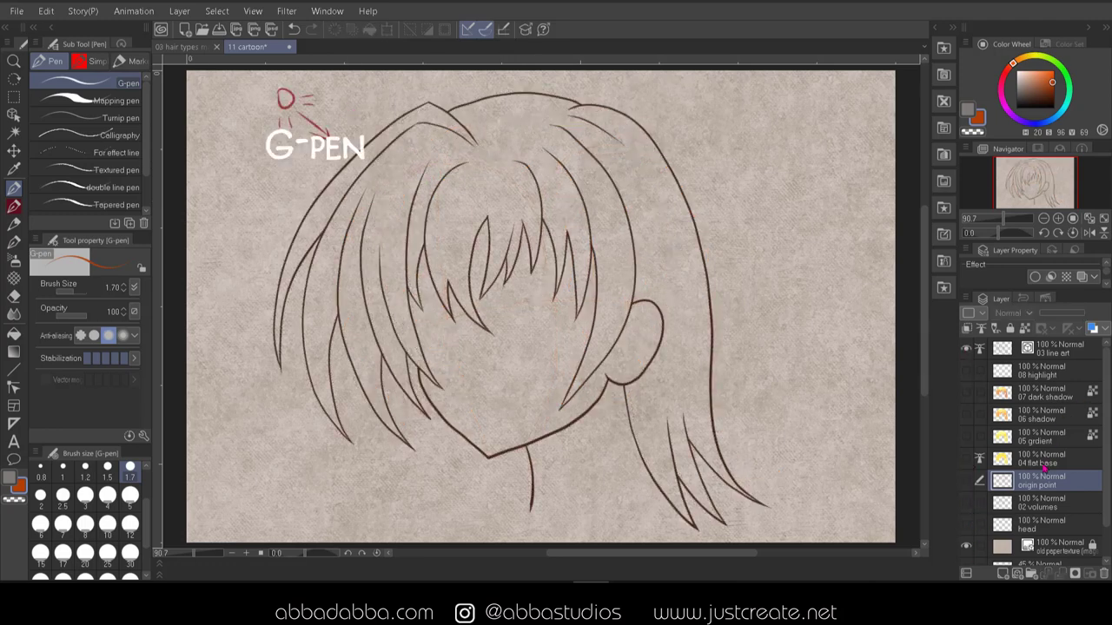
click(966, 457)
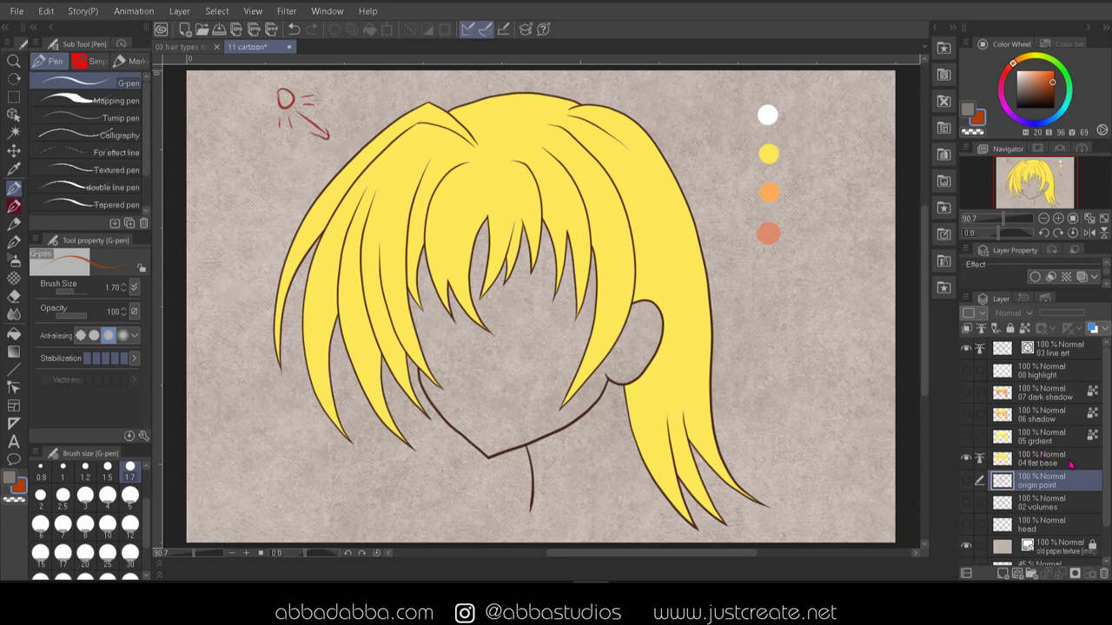
click(1071, 462)
click(966, 436)
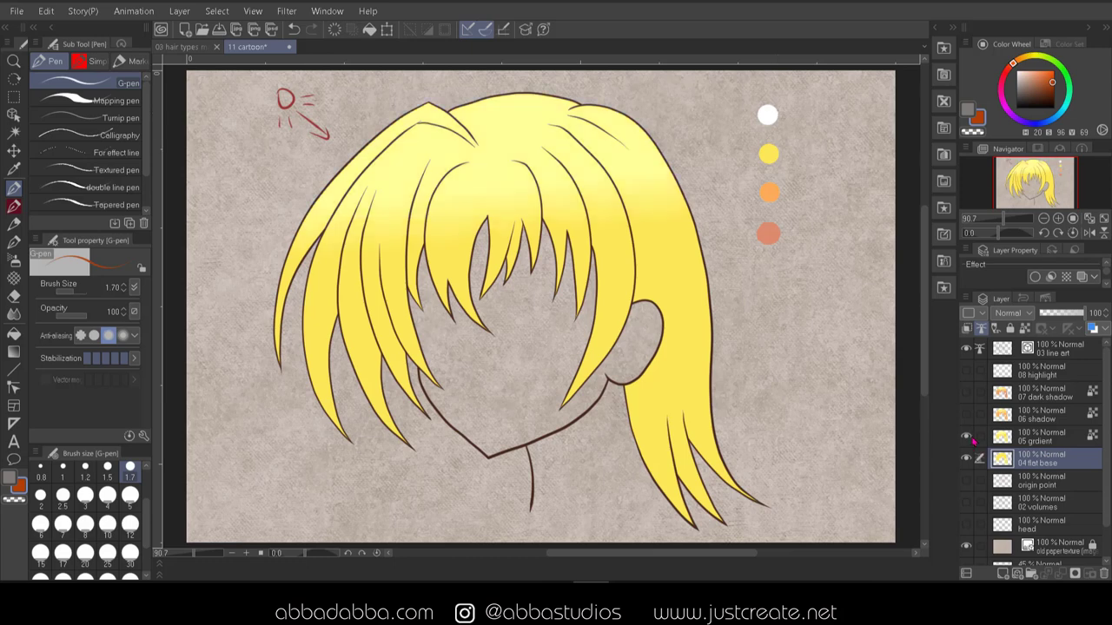
click(965, 415)
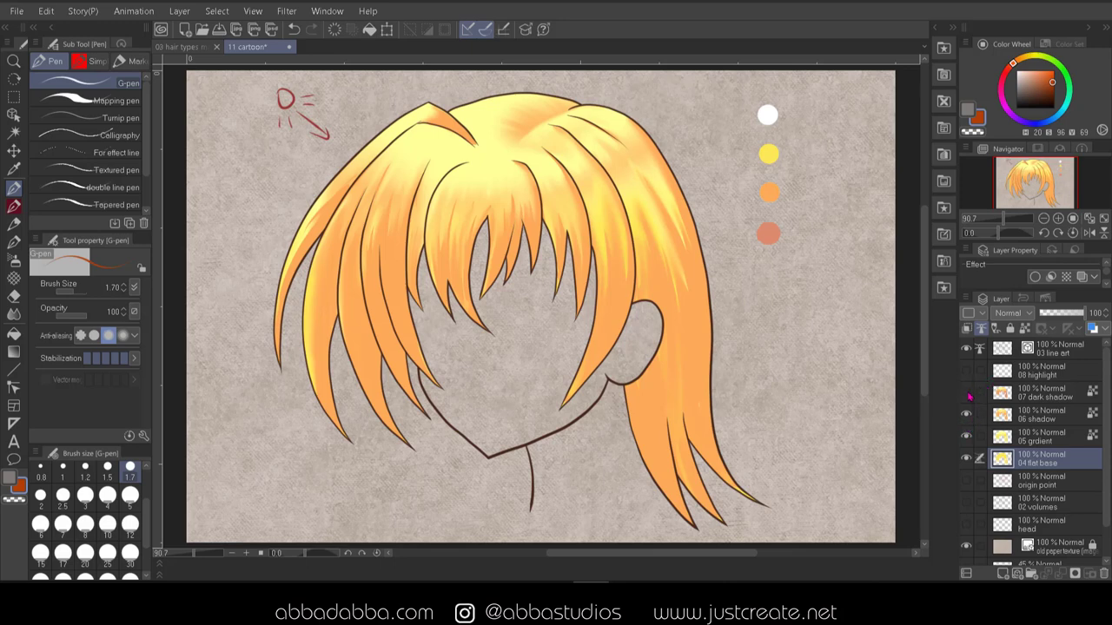
click(967, 392)
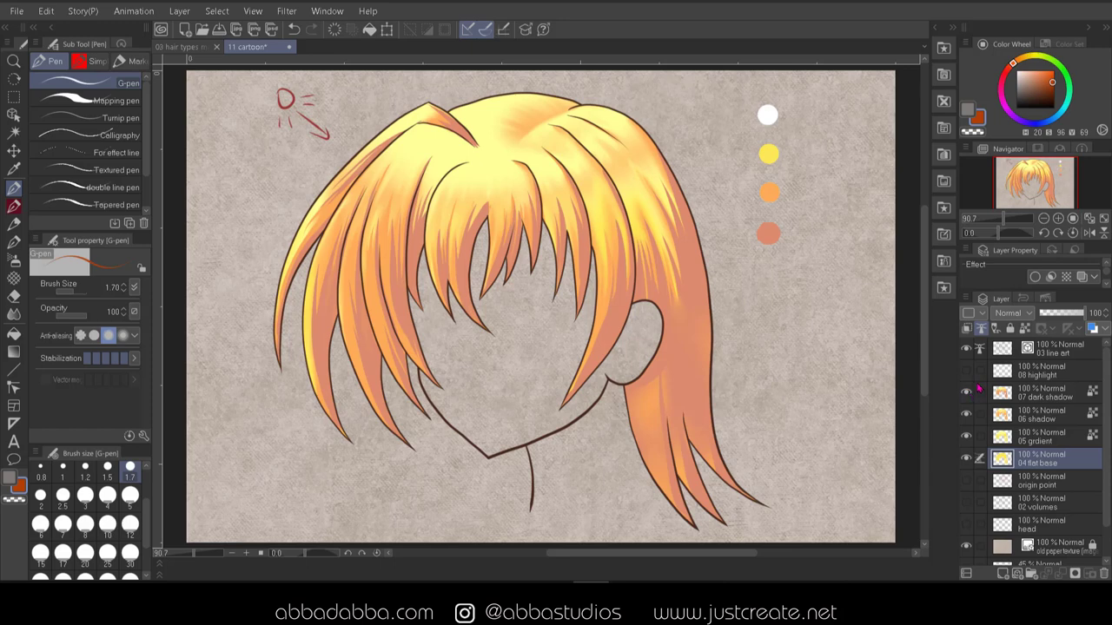
click(966, 371)
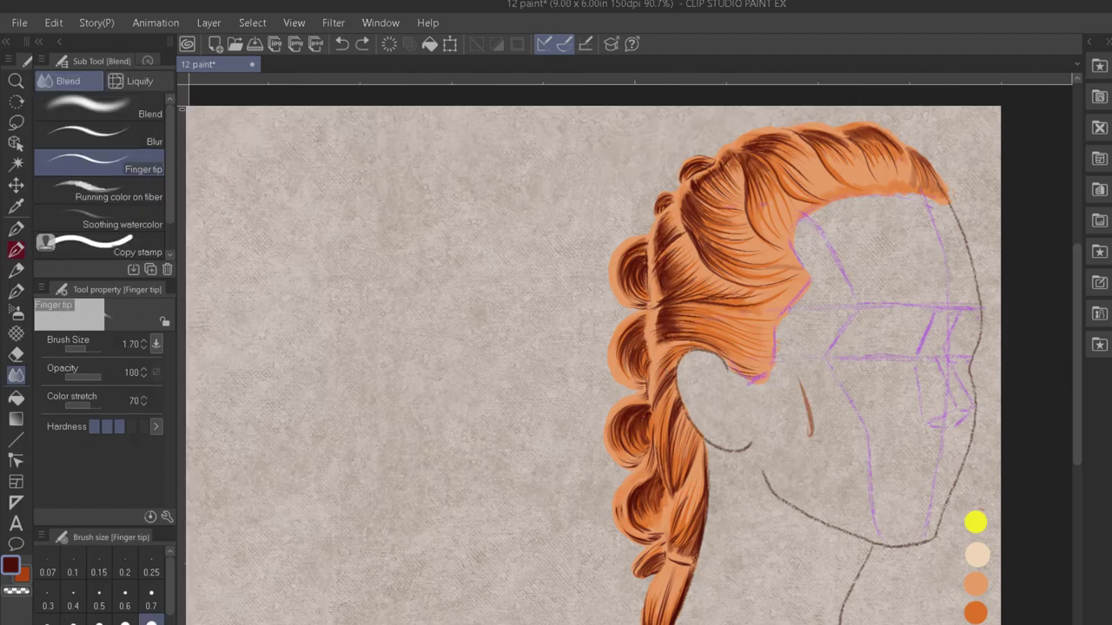
Paint dark brown strands across the upper hair sections with the Elegant Tapered Pen at size 2.5
click(673, 341)
click(15, 250)
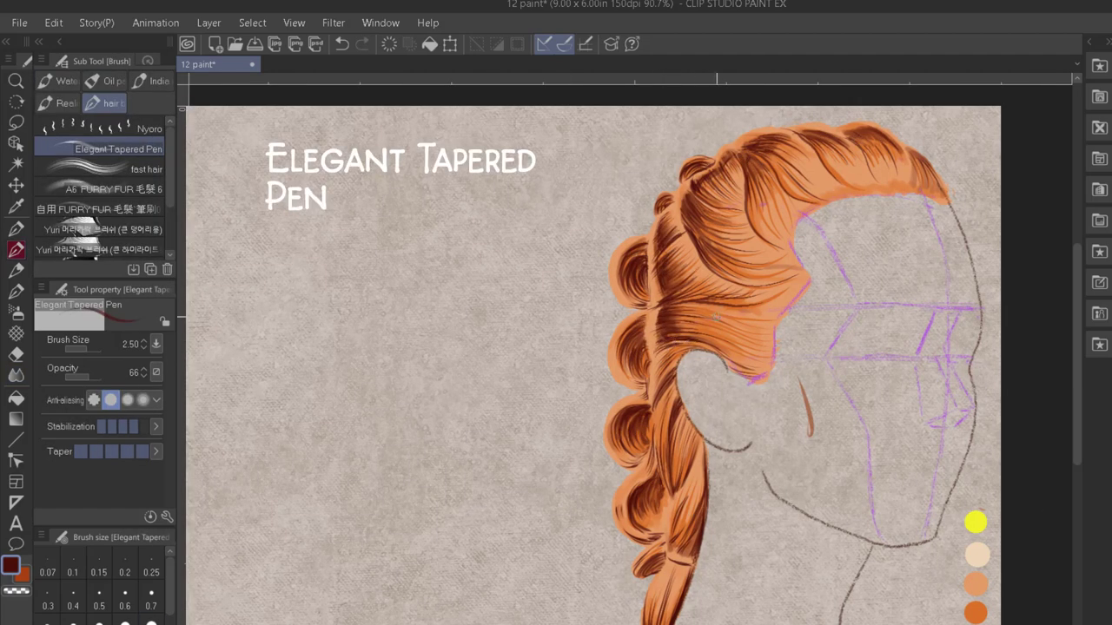
drag(687, 221, 731, 257)
drag(832, 163, 816, 144)
drag(834, 176, 813, 142)
drag(917, 185, 908, 155)
drag(768, 176, 746, 155)
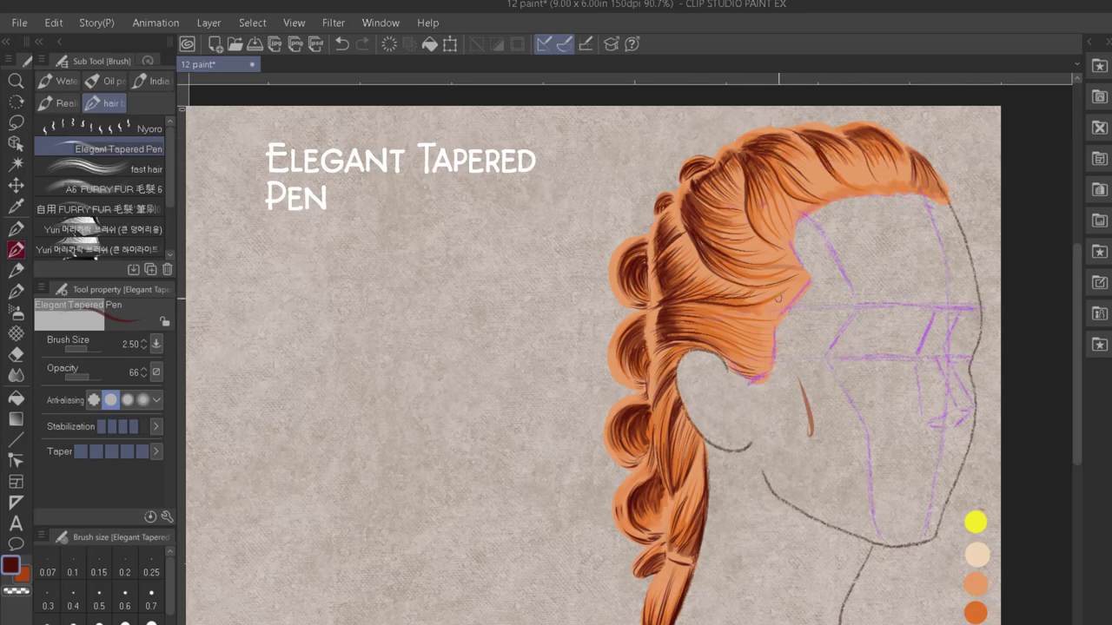
Add dark brown strands behind the temple, above the ear and in the lower braid loops
drag(761, 304, 676, 291)
drag(700, 345, 669, 358)
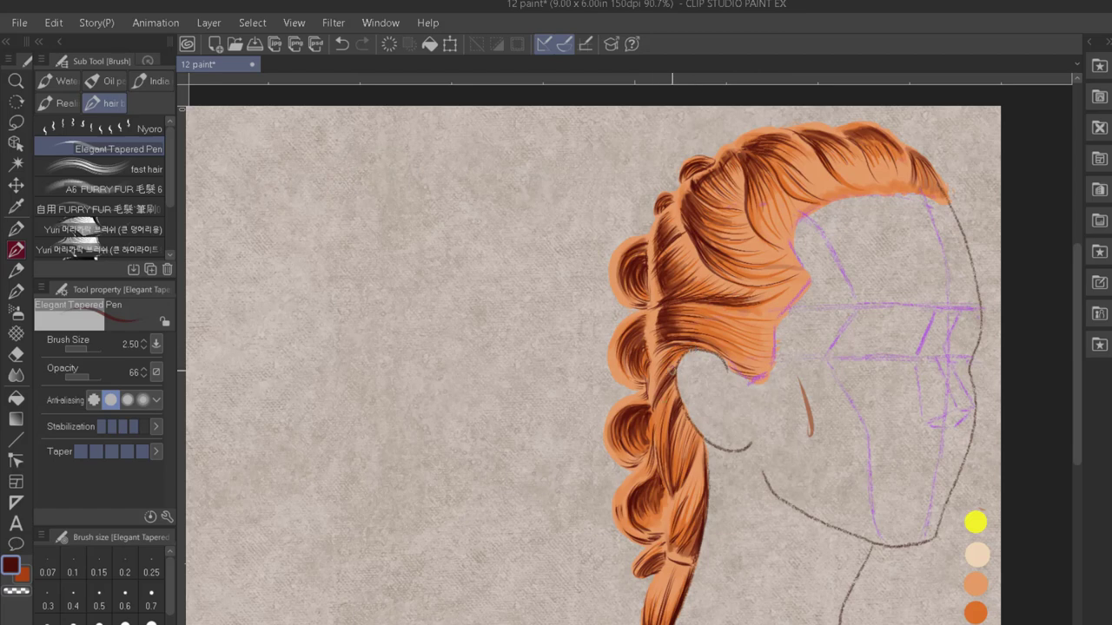
mouse_move(670, 483)
mouse_down()
mouse_move(673, 499)
mouse_move(650, 526)
mouse_up()
drag(663, 452, 672, 513)
Paint orange over the braid loops and the upper back of the hair with the Oil paint brush at size 5
key(j)
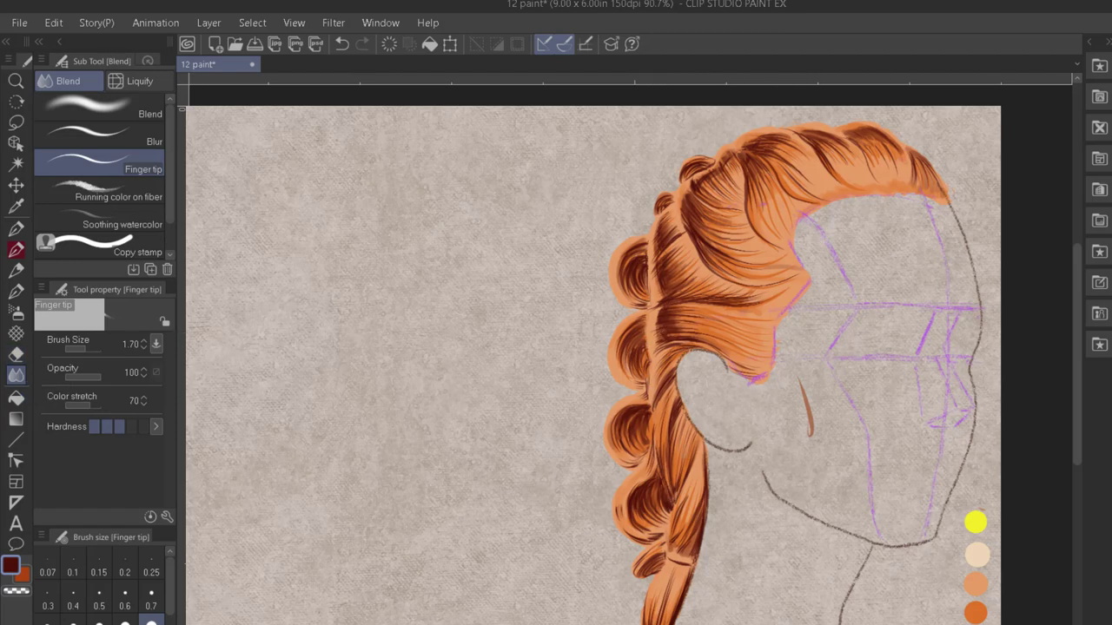
key(b)
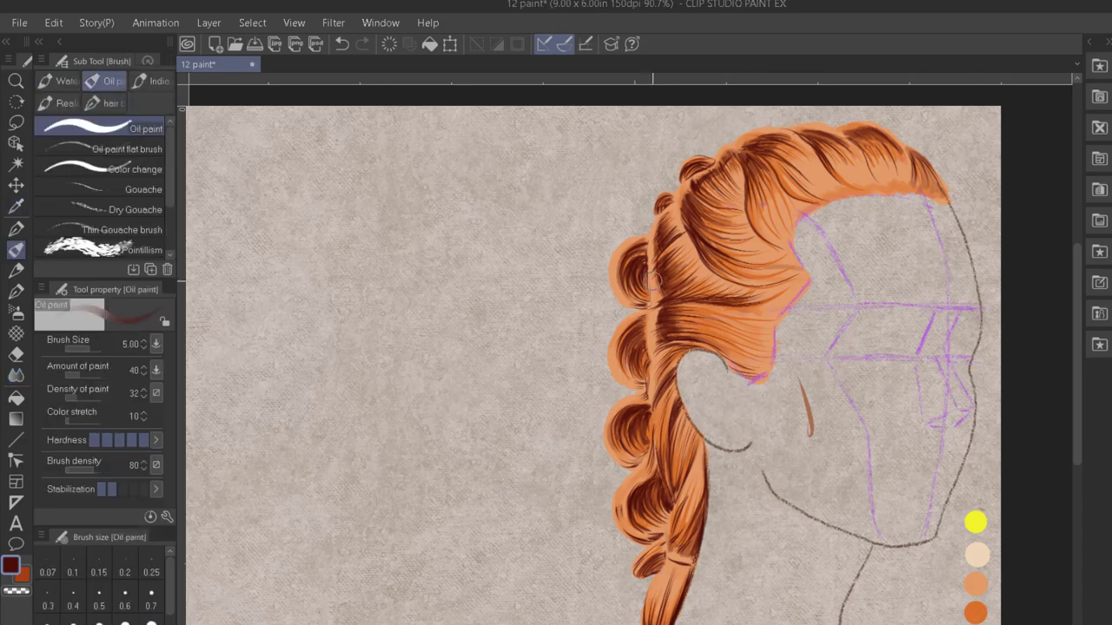
key(ctrl+z)
alt+click(978, 611)
mouse_move(642, 246)
mouse_down()
mouse_move(620, 434)
mouse_move(644, 534)
mouse_move(669, 569)
mouse_up()
mouse_move(677, 473)
mouse_down()
mouse_move(682, 426)
mouse_move(663, 391)
mouse_move(709, 320)
mouse_move(709, 333)
mouse_move(753, 313)
mouse_move(672, 258)
mouse_move(719, 152)
mouse_up()
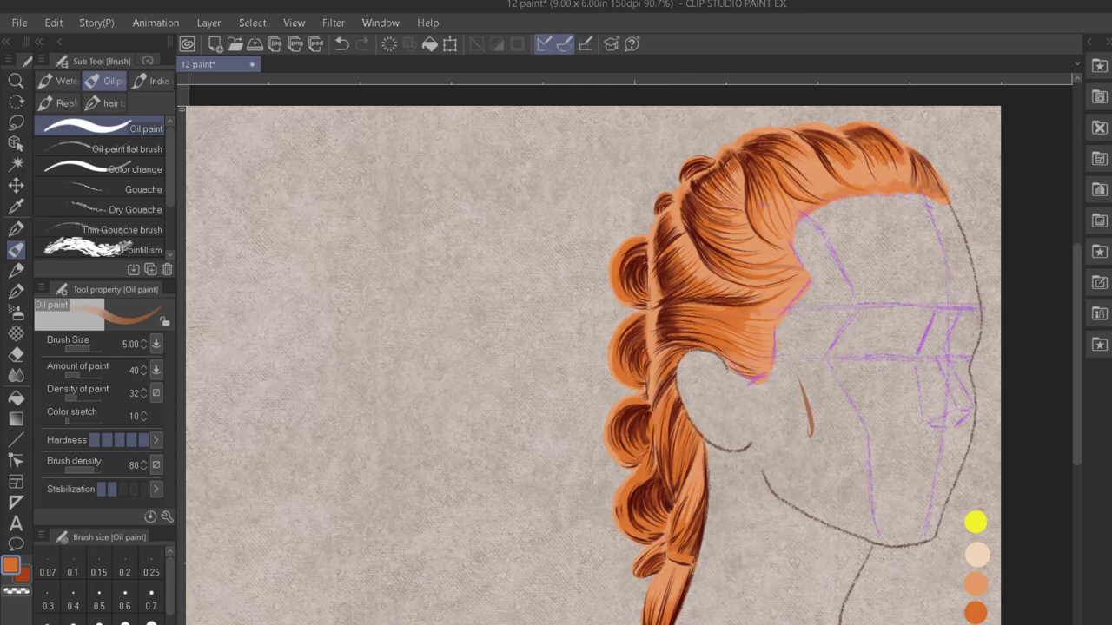
Set the Finger tip blending tool to size 2 for smudging the hair strands
key(j)
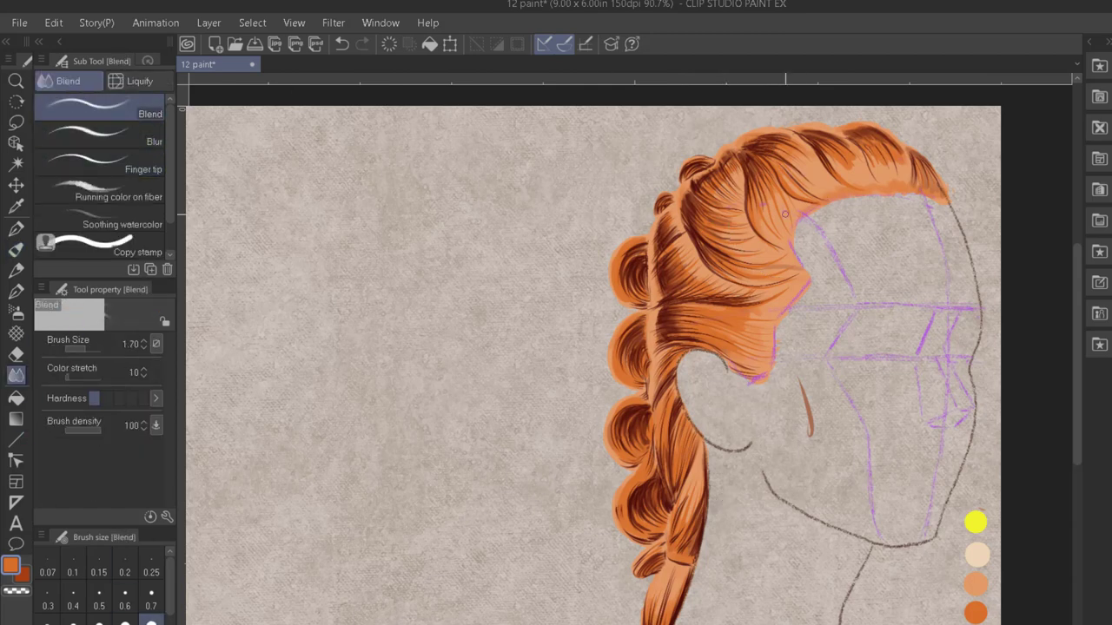
click(100, 163)
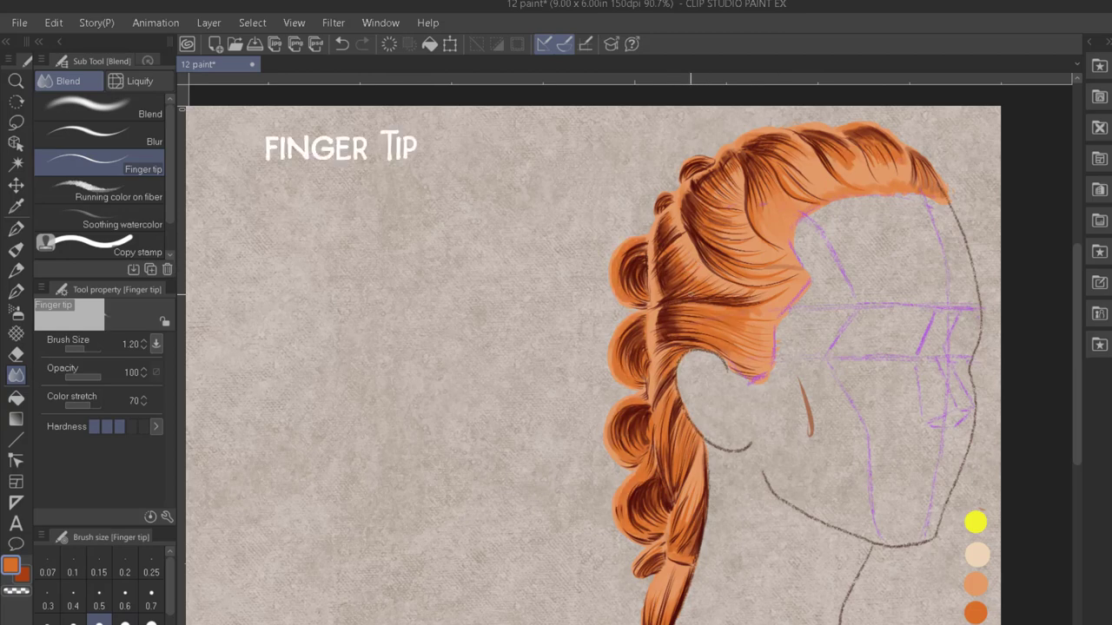
key(bracketright)
key(bracketright)
key(bracketright)
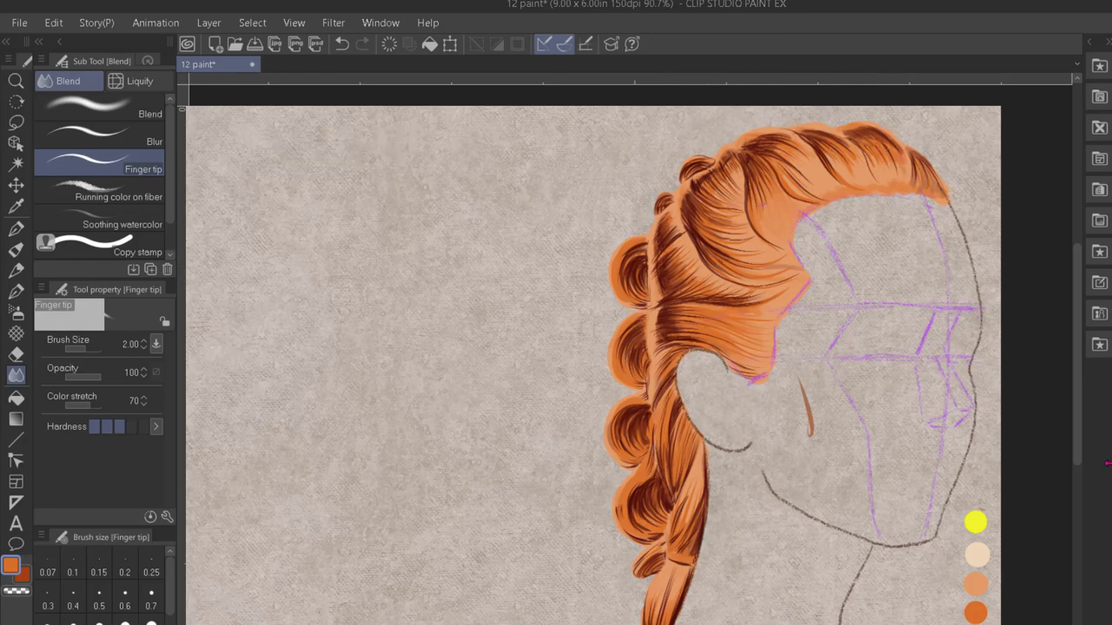
Clean up the hair with the Hard eraser at size 5 and add a dark brown stroke along the braid's parting
click(979, 553)
key(ctrl+s)
key(b)
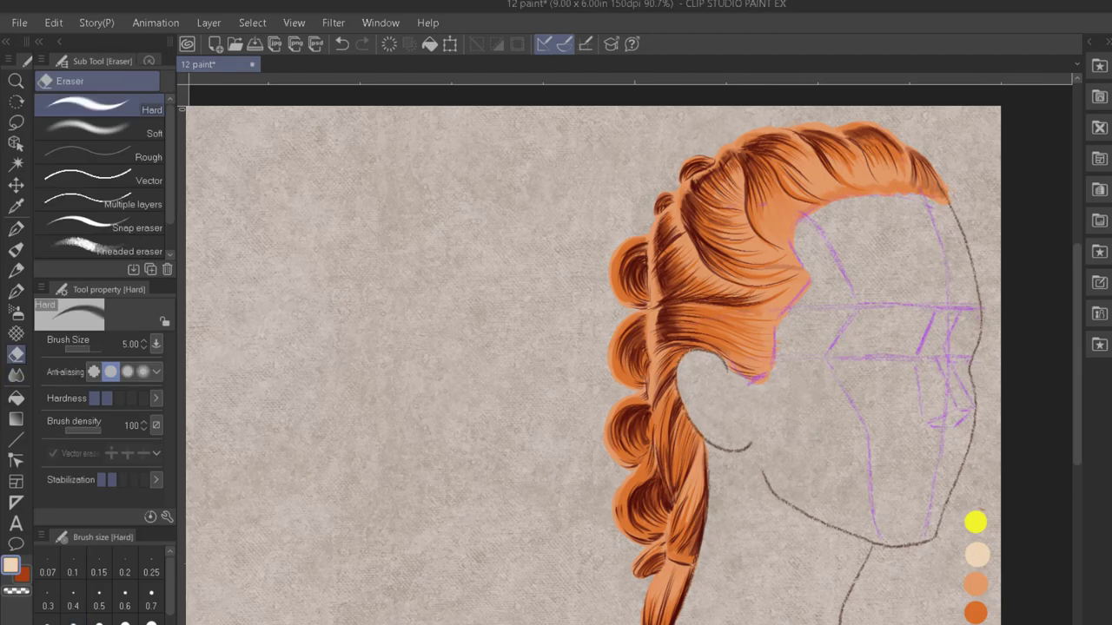
alt+click(979, 622)
key(p)
key(p)
drag(657, 301, 659, 266)
key(e)
key(p)
Add cream colour and smudge the strands near the hairline and beside the braid with the Finger tip tool at size 2
alt+click(977, 555)
key(j)
key(j)
mouse_move(760, 200)
mouse_down()
mouse_move(731, 169)
mouse_move(762, 209)
mouse_up()
key(j)
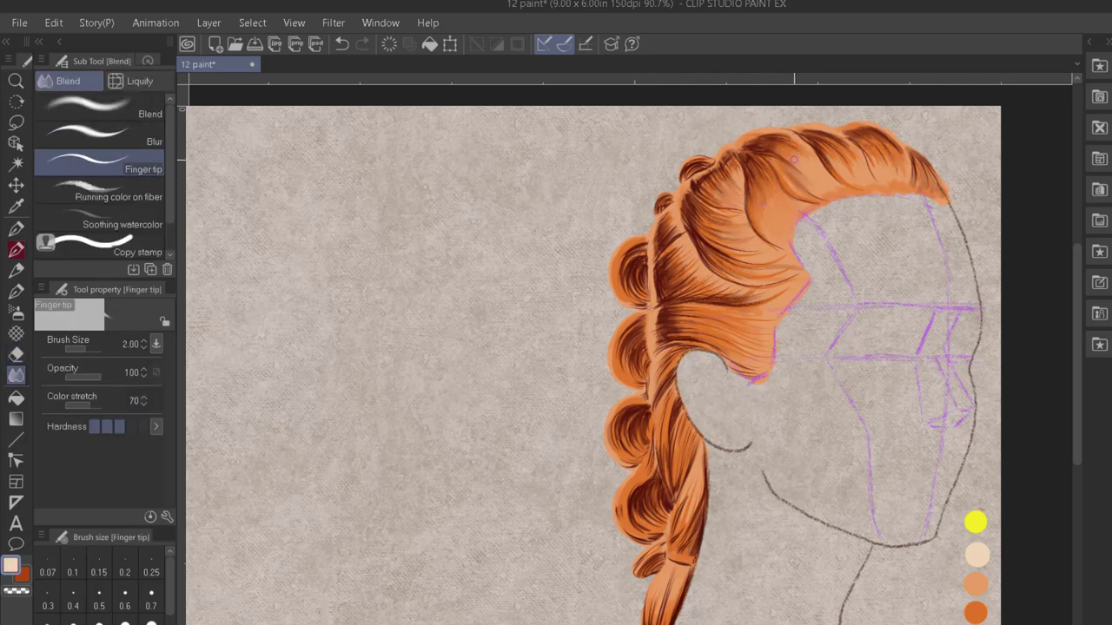
key(j)
drag(676, 295, 704, 287)
drag(674, 336, 694, 332)
key(j)
Add light orange with the Elegant Tapered Pen at size 2.5 and soften it with Finger tip at 3 and Blend at 4
alt+click(975, 584)
click(17, 250)
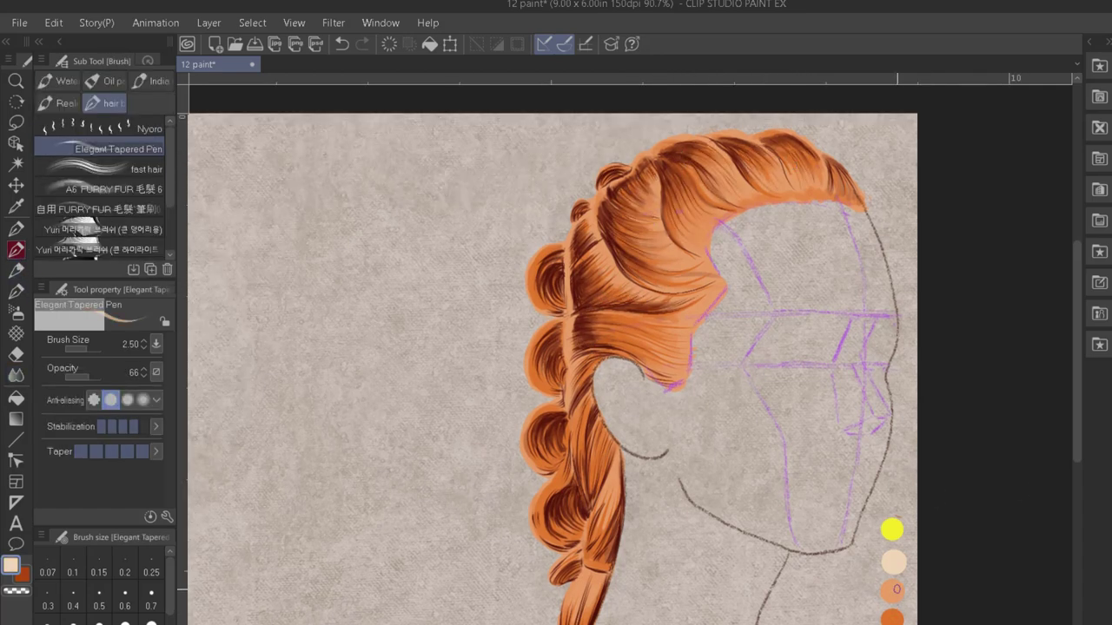
alt+click(896, 589)
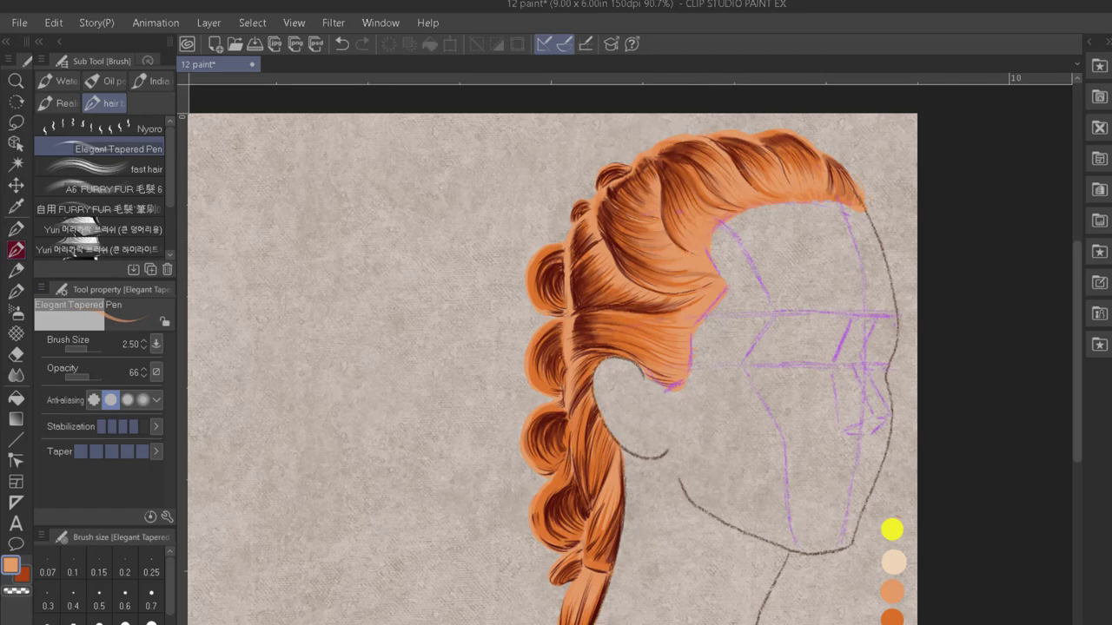
key(j)
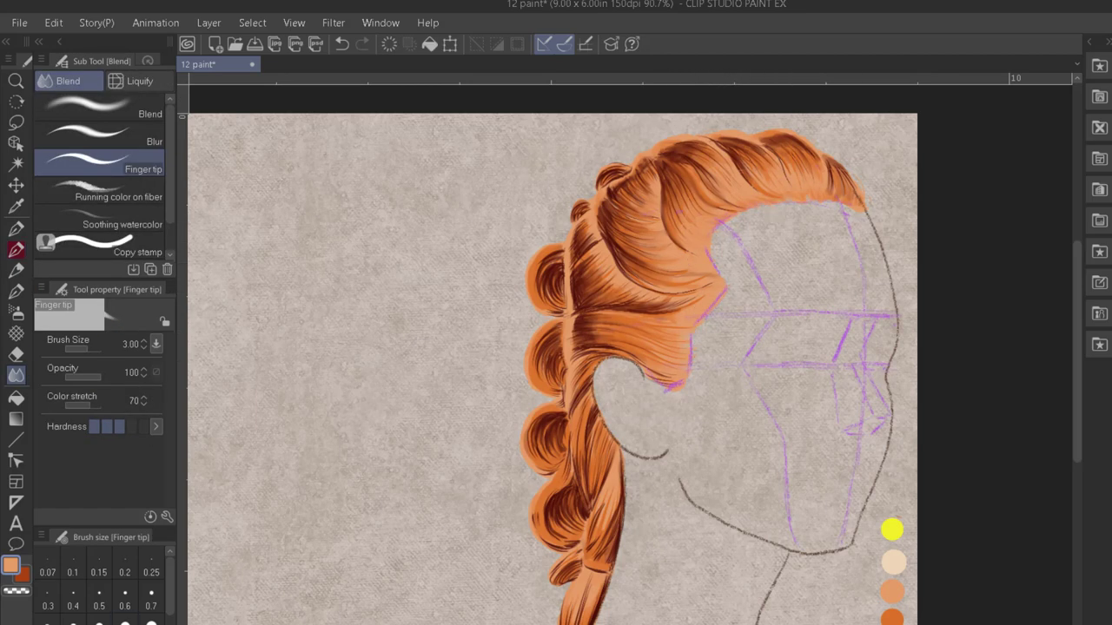
key(comma)
key(comma)
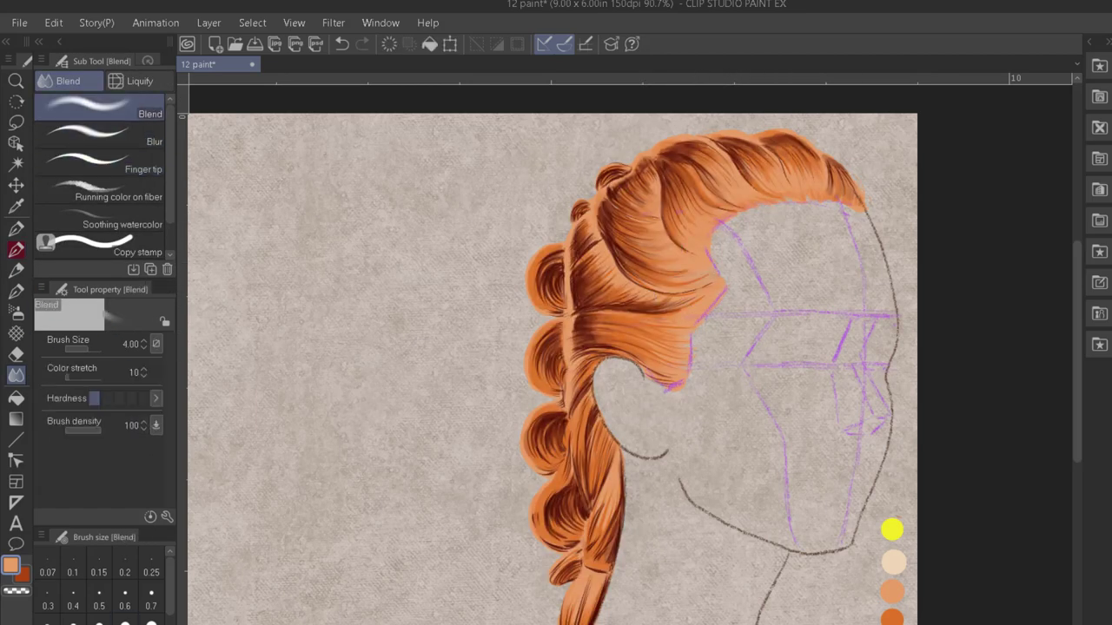
key(b)
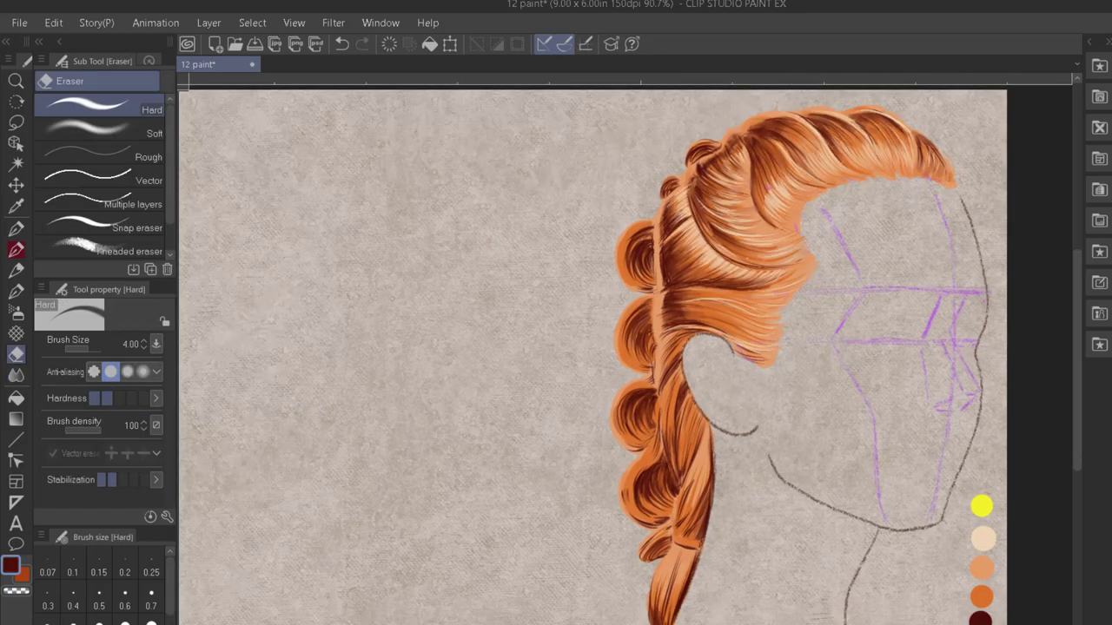
Paint cream highlight strands along the braid loops, the hanging tail and the sideburn area
key(j)
drag(674, 301, 700, 293)
key(b)
alt+click(983, 538)
drag(708, 436, 691, 483)
drag(651, 461, 637, 434)
drag(632, 368, 650, 356)
drag(636, 307, 653, 297)
drag(622, 271, 646, 221)
drag(621, 346, 636, 306)
drag(624, 395, 647, 384)
mouse_move(654, 612)
mouse_down()
mouse_move(664, 570)
mouse_move(686, 556)
mouse_up()
drag(662, 378, 689, 458)
drag(750, 363, 770, 365)
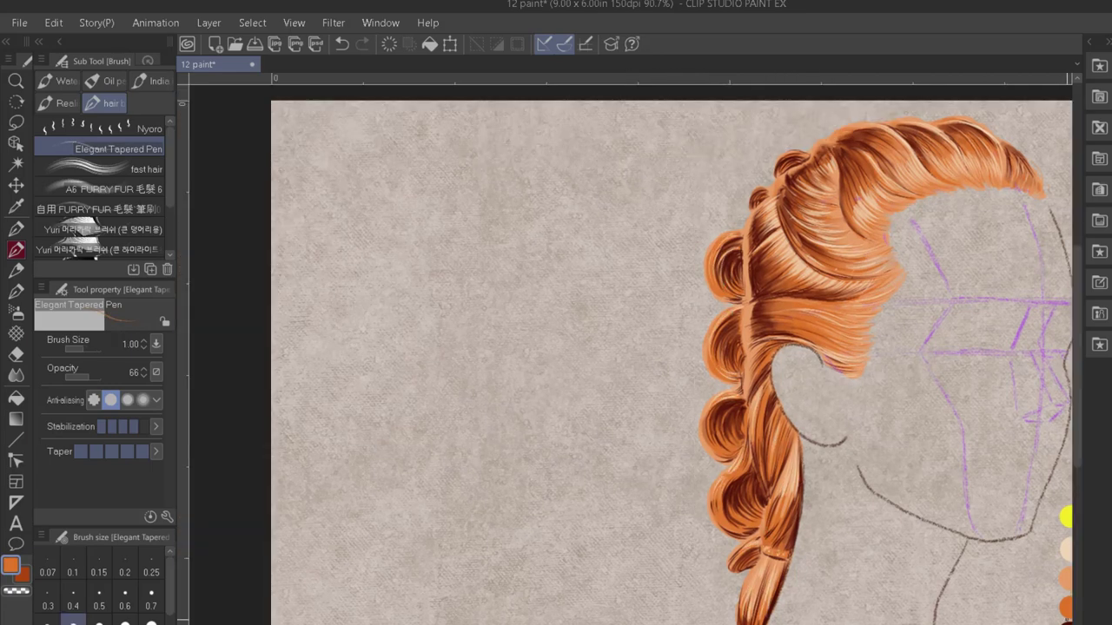
Draw thin dark brown strokes along the braid's inner edge with the Elegant Tapered Pen at size 1
alt+click(757, 335)
drag(754, 342, 745, 217)
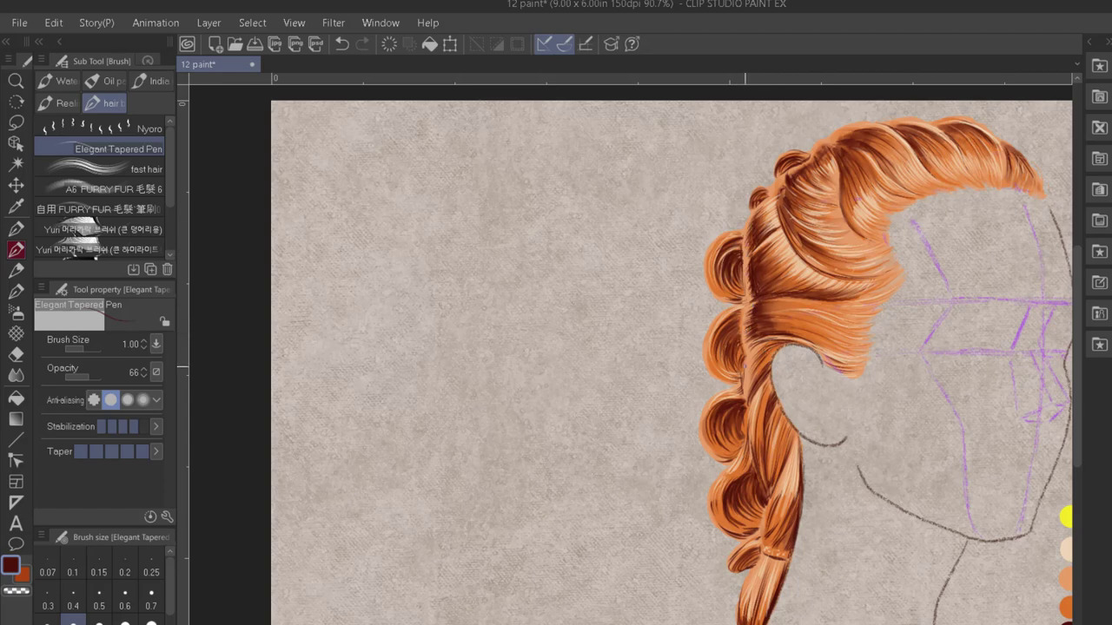
drag(734, 319, 744, 311)
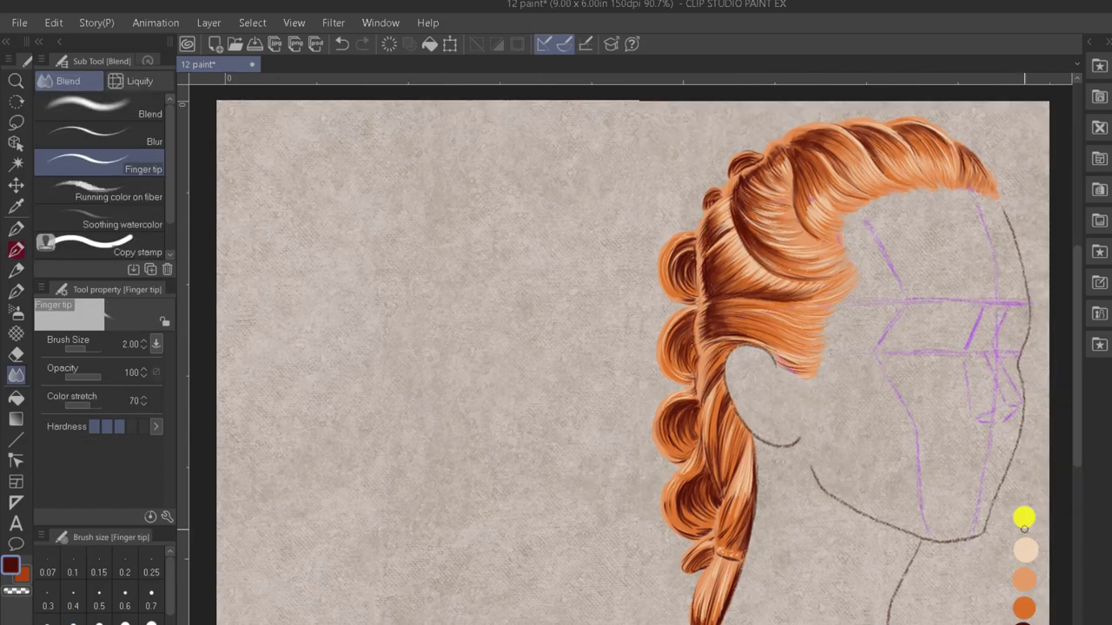
Paint short yellow accents over the highlights in the upper and side hair sections
click(1024, 519)
key(b)
drag(771, 189, 781, 175)
drag(814, 218, 838, 188)
drag(851, 185, 868, 175)
drag(762, 223, 775, 204)
drag(782, 232, 813, 238)
mouse_move(815, 283)
mouse_down()
mouse_move(766, 267)
mouse_move(731, 212)
mouse_up()
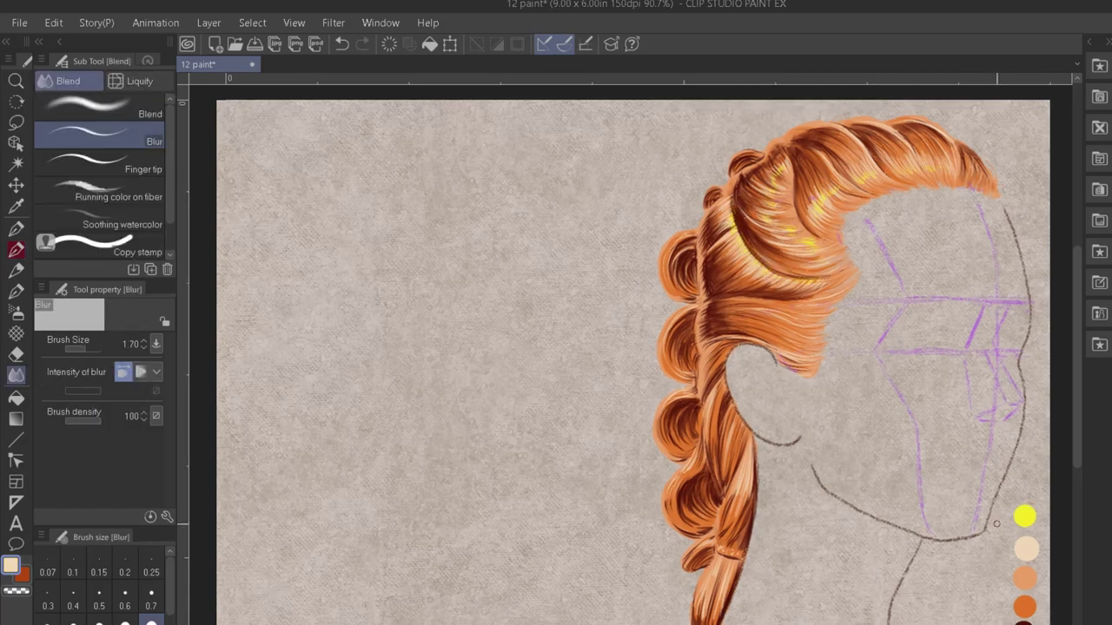
Add cream highlights at the temple, front hairline and crown, and pick the light orange swatch as the drawing colour
key(b)
mouse_move(825, 257)
mouse_down()
mouse_move(806, 255)
mouse_move(816, 261)
mouse_up()
drag(992, 180, 974, 173)
drag(856, 185, 797, 180)
alt+click(1024, 579)
click(151, 605)
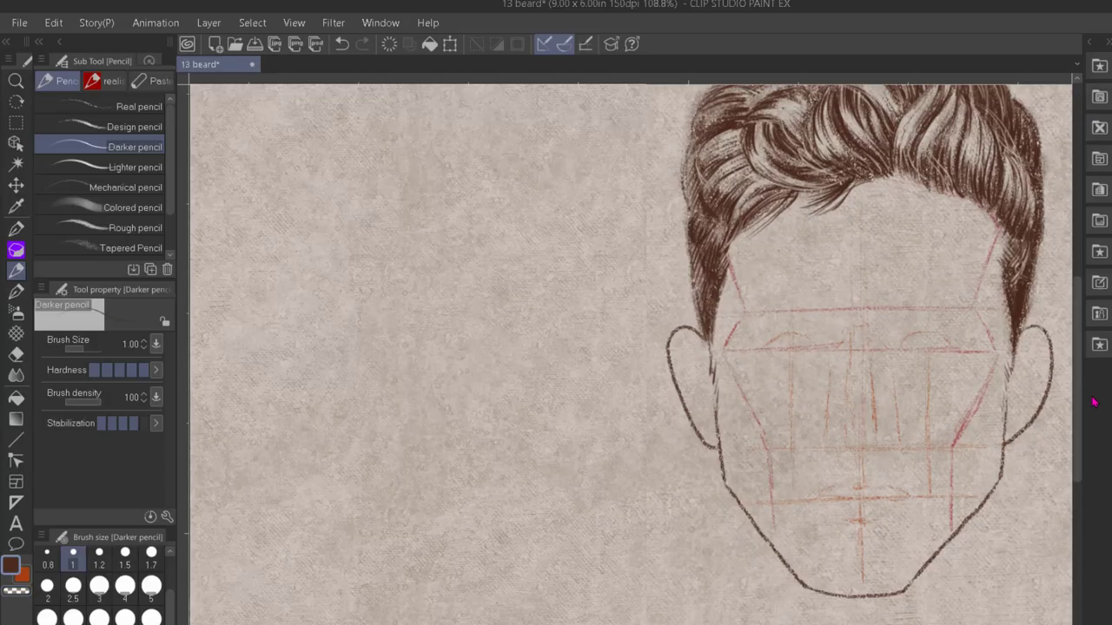
Sketch short beard hairs along the jaw, sideburns, moustache and chin with the Darker pencil at size 1
mouse_move(724, 431)
mouse_down()
mouse_move(731, 492)
mouse_move(792, 565)
mouse_move(844, 585)
mouse_move(910, 575)
mouse_move(984, 493)
mouse_move(1006, 358)
mouse_up()
drag(714, 346, 717, 396)
mouse_move(855, 469)
mouse_down()
mouse_move(803, 491)
mouse_move(863, 466)
mouse_move(903, 480)
mouse_move(926, 513)
mouse_up()
mouse_move(785, 502)
mouse_down()
mouse_move(780, 514)
mouse_move(762, 477)
mouse_up()
drag(766, 455, 761, 481)
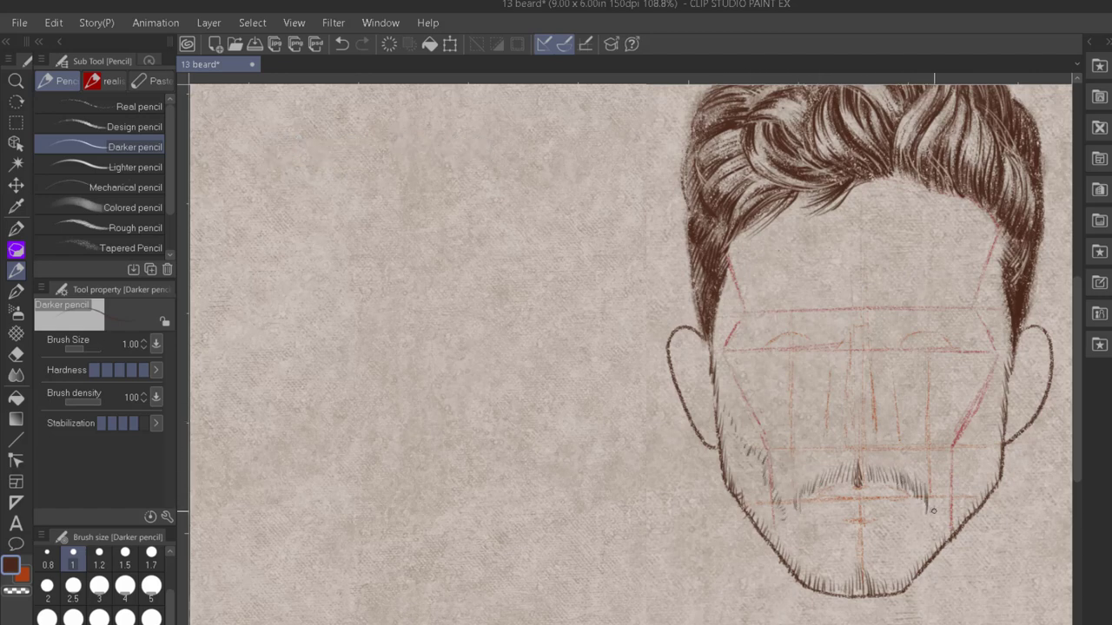
mouse_move(937, 500)
mouse_down()
mouse_move(983, 430)
mouse_move(975, 392)
mouse_move(865, 527)
mouse_move(882, 574)
mouse_move(951, 517)
mouse_move(990, 428)
mouse_move(995, 440)
mouse_move(763, 491)
mouse_move(755, 516)
mouse_move(730, 443)
mouse_move(761, 525)
mouse_move(783, 528)
mouse_move(798, 562)
mouse_move(854, 559)
mouse_move(822, 559)
mouse_up()
Thicken the beard along the jaw with the Darker pencil at sizes 1.5 and 3, and darken the moustache
click(125, 558)
mouse_move(861, 596)
mouse_down()
mouse_move(829, 569)
mouse_move(790, 560)
mouse_move(763, 520)
mouse_move(931, 541)
mouse_move(972, 460)
mouse_move(763, 504)
mouse_move(729, 443)
mouse_move(877, 582)
mouse_move(835, 591)
mouse_move(766, 537)
mouse_move(903, 590)
mouse_move(963, 489)
mouse_move(956, 512)
mouse_move(966, 452)
mouse_move(988, 421)
mouse_up()
click(99, 589)
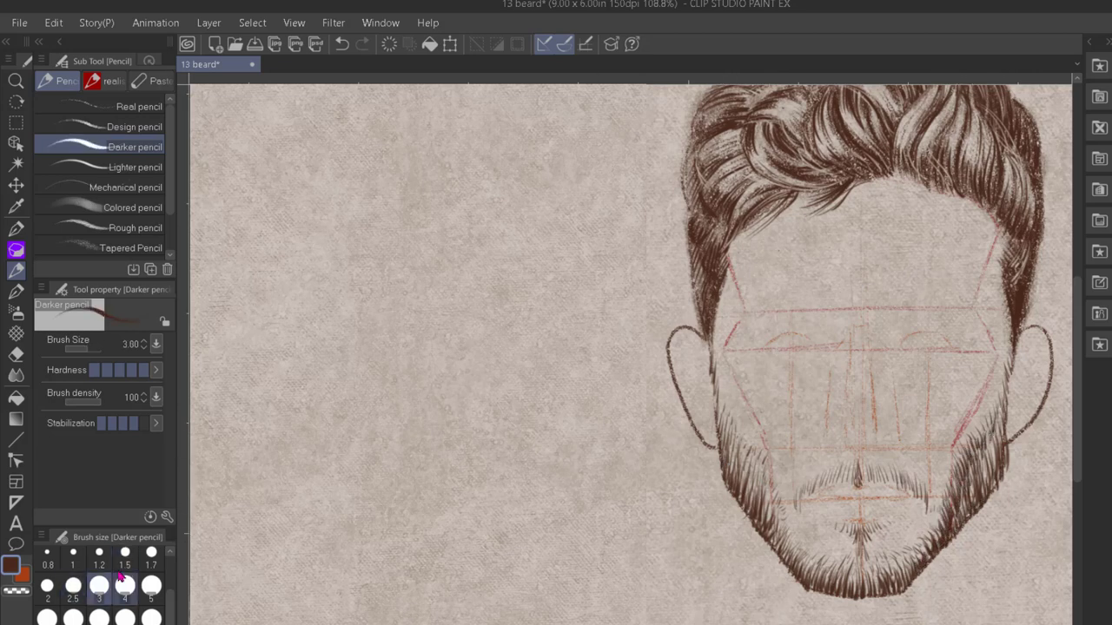
key(bracketleft)
key(bracketleft)
key(bracketleft)
mouse_move(776, 507)
mouse_down()
mouse_move(726, 410)
mouse_move(974, 469)
mouse_move(980, 430)
mouse_move(998, 477)
mouse_move(897, 580)
mouse_move(855, 596)
mouse_move(769, 535)
mouse_move(723, 417)
mouse_move(754, 486)
mouse_move(852, 476)
mouse_move(796, 510)
mouse_move(874, 478)
mouse_move(875, 465)
mouse_move(931, 513)
mouse_up()
Draw the hair patch below the lip and fill the inner chin beard with short Darker pencil strokes at size 1
key(bracketleft)
key(bracketleft)
key(bracketleft)
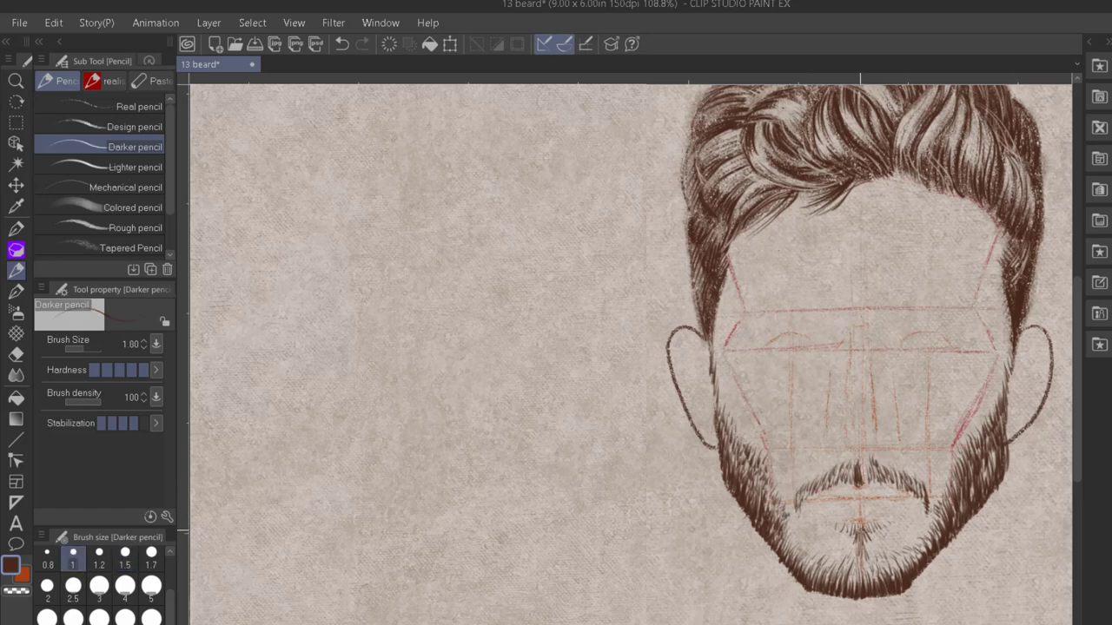
mouse_move(856, 527)
mouse_down()
mouse_move(859, 565)
mouse_move(881, 571)
mouse_up()
mouse_move(925, 533)
mouse_down()
mouse_move(875, 573)
mouse_move(786, 533)
mouse_move(823, 580)
mouse_move(877, 582)
mouse_move(930, 538)
mouse_move(926, 547)
mouse_up()
drag(920, 549, 914, 561)
drag(892, 566, 890, 580)
mouse_move(848, 571)
mouse_down()
mouse_move(846, 587)
mouse_move(933, 543)
mouse_up()
Refine the beard's jaw edges with transparent and brown strokes, using the Darker pencil at size 0.8 under the chin
key(c)
mouse_move(811, 587)
mouse_down()
mouse_move(817, 572)
mouse_move(804, 570)
mouse_up()
drag(762, 536, 776, 525)
drag(948, 532, 938, 524)
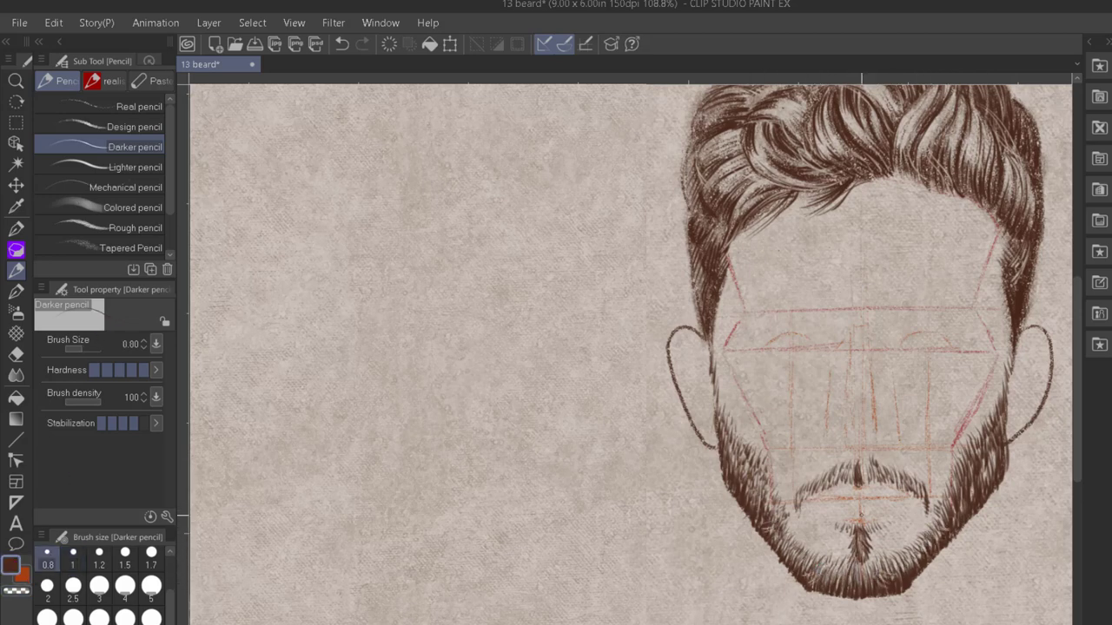
drag(857, 597, 915, 588)
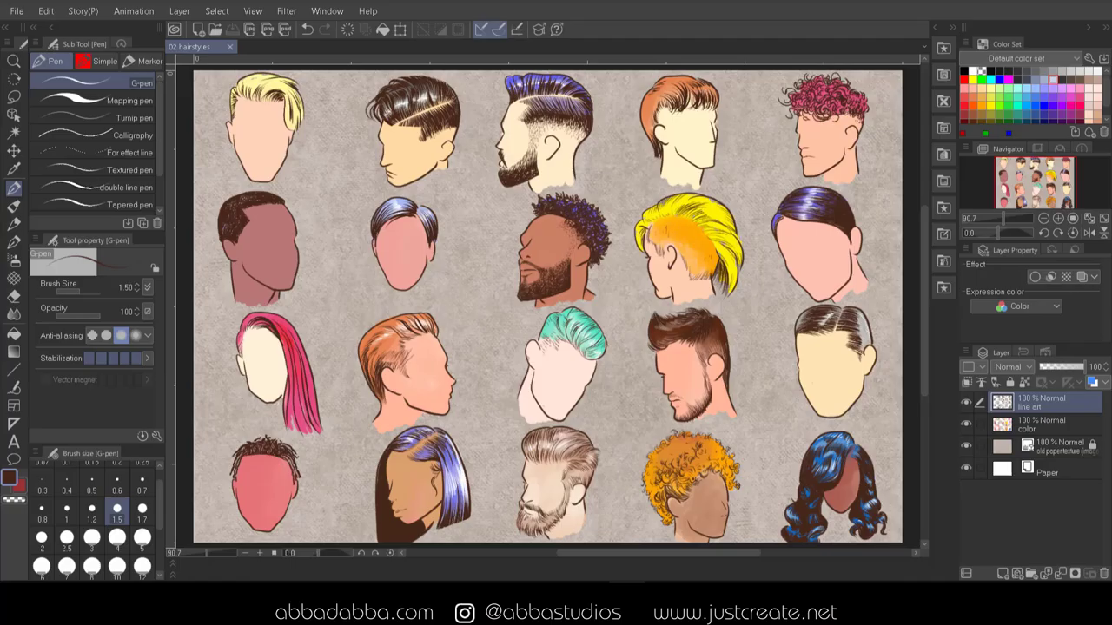